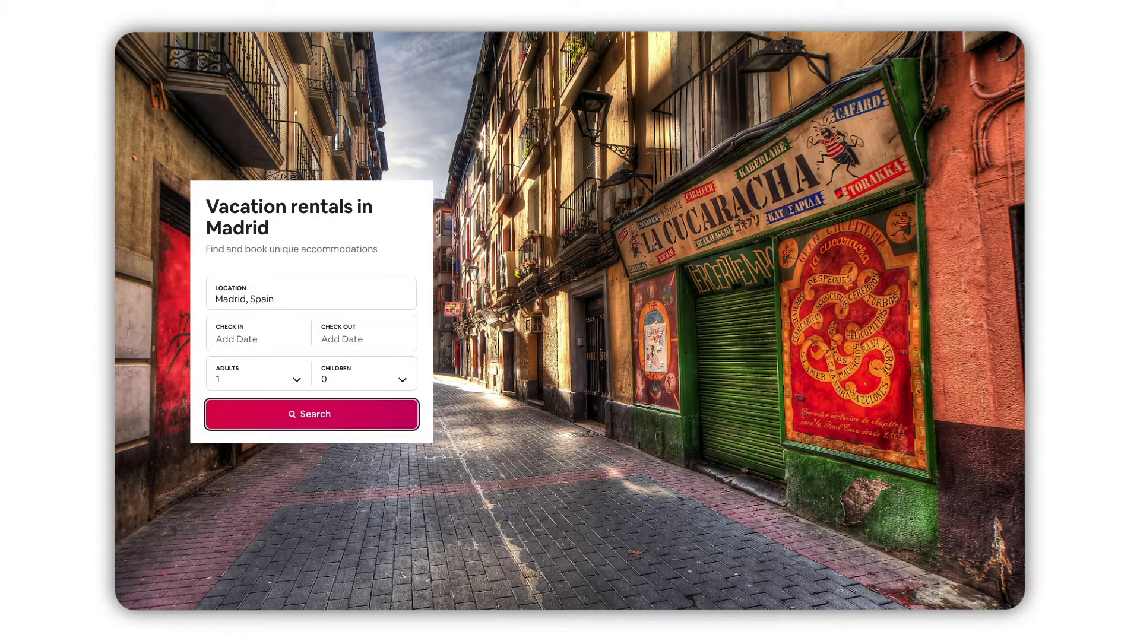
Search Airbnb for Madrid stays and show the type-of-place options.
click(365, 416)
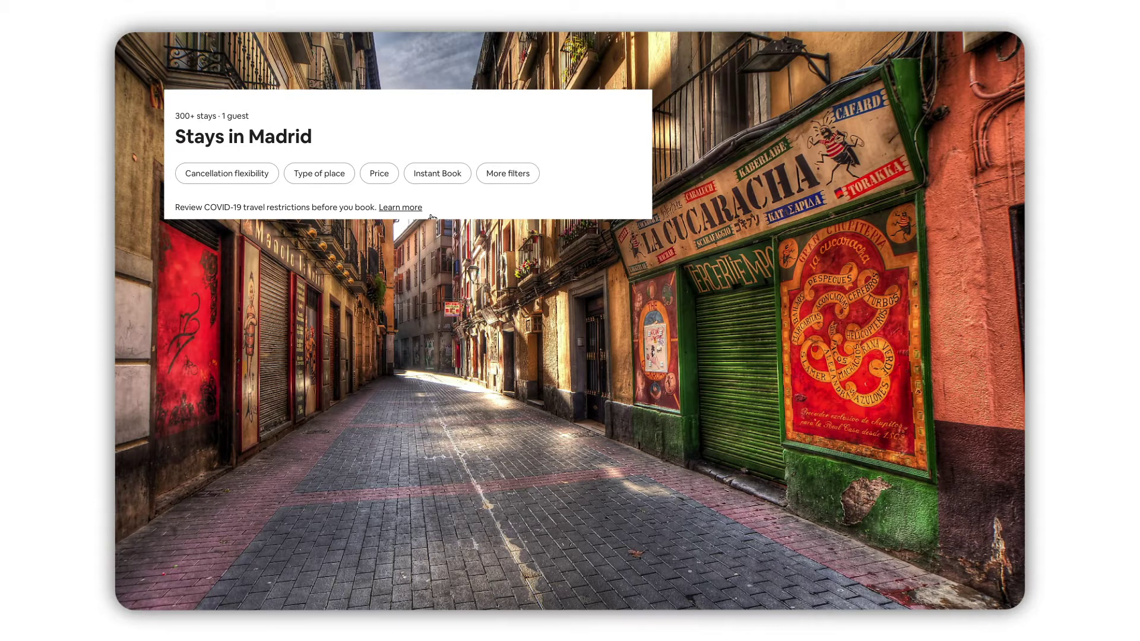
click(347, 175)
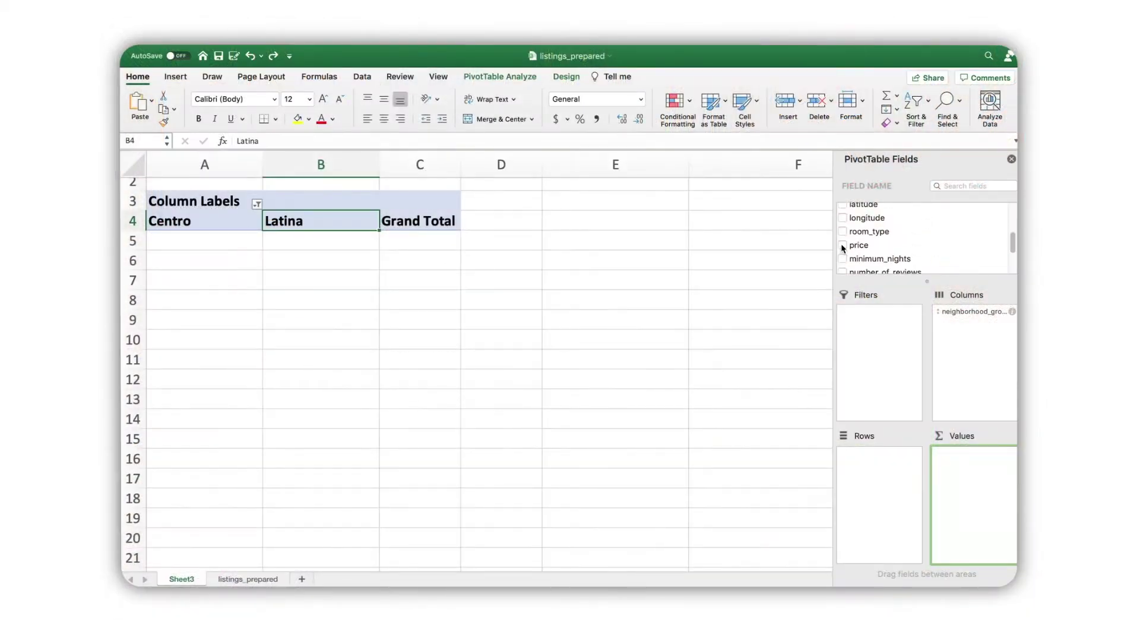
Add price to the pivot values, summarized as an average.
click(842, 245)
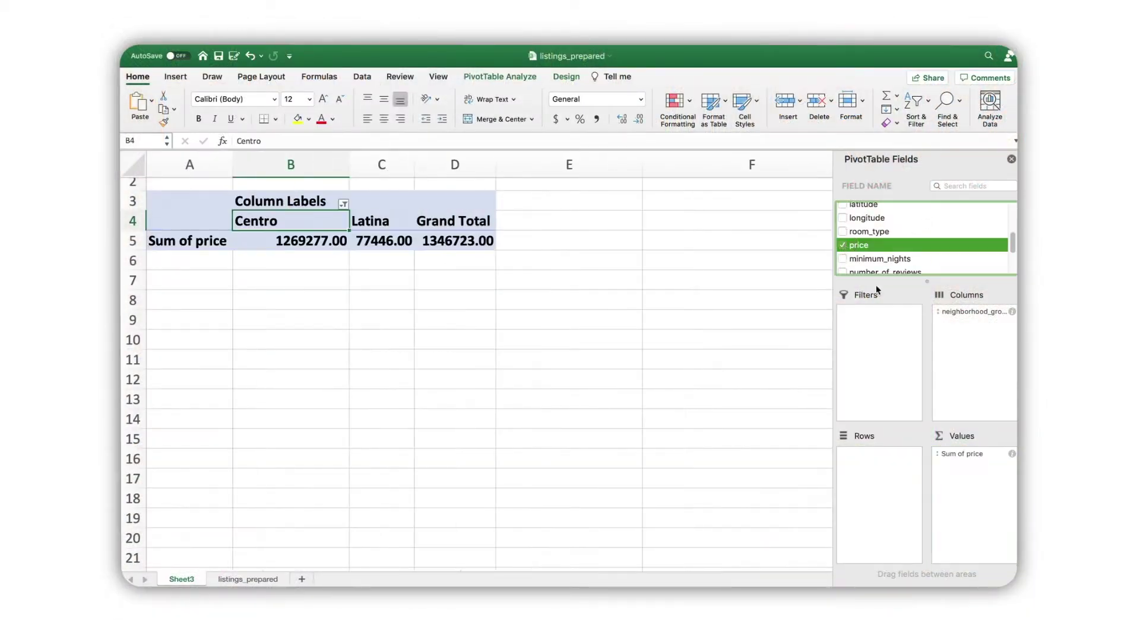
click(1011, 453)
click(501, 240)
click(645, 335)
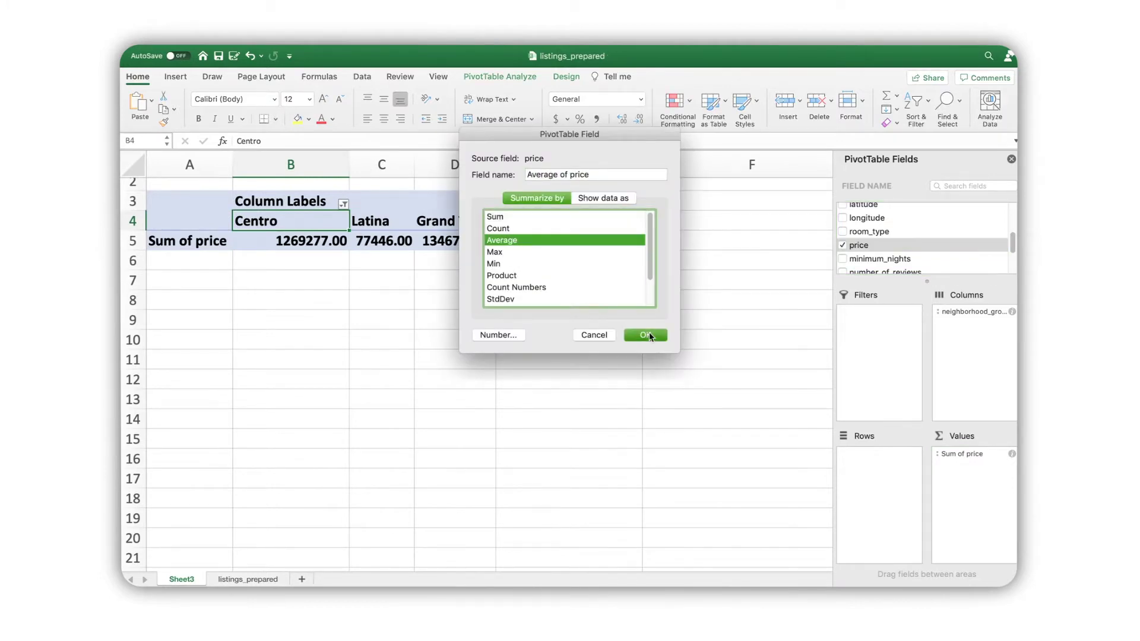
Insert a clustered bar chart of A4:C5 and place it below the figures.
click(242, 215)
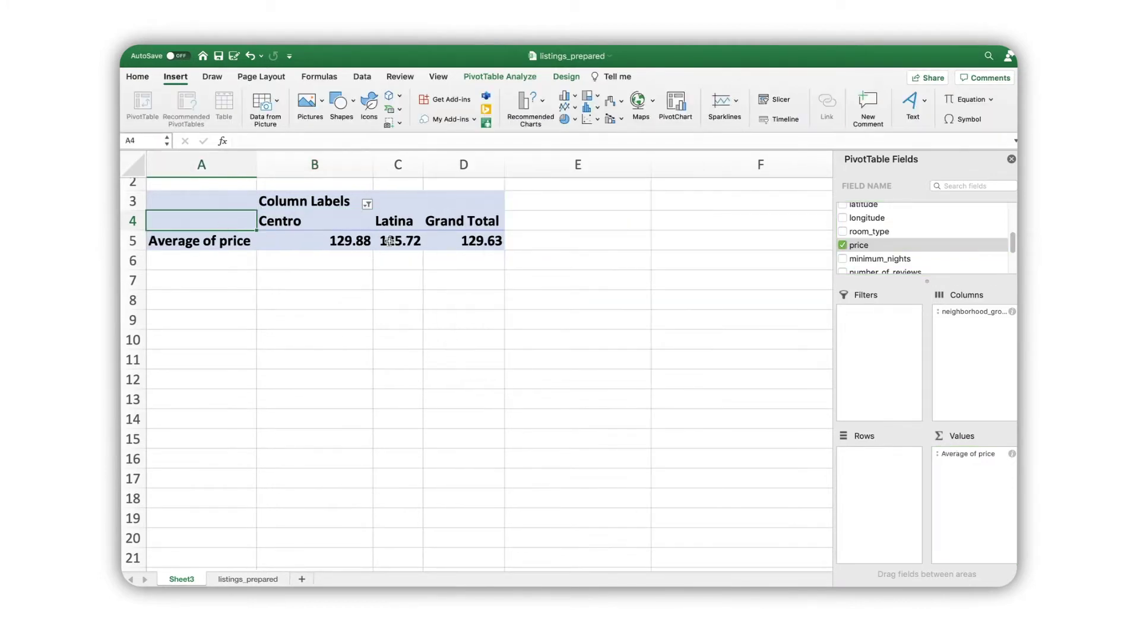
shift+click(389, 241)
click(576, 98)
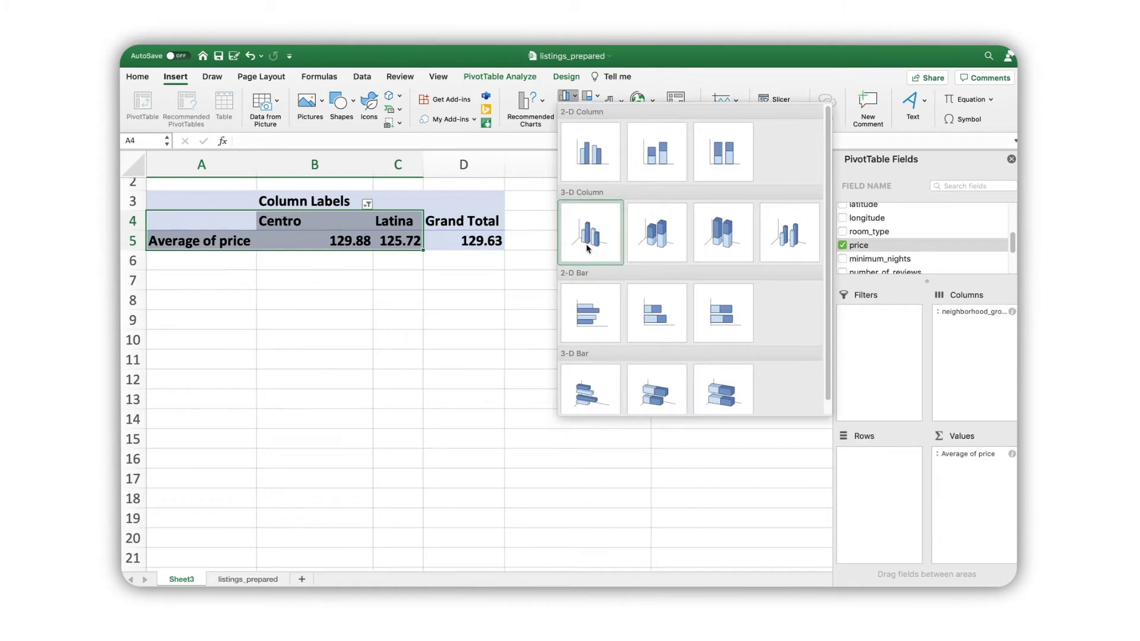
click(594, 308)
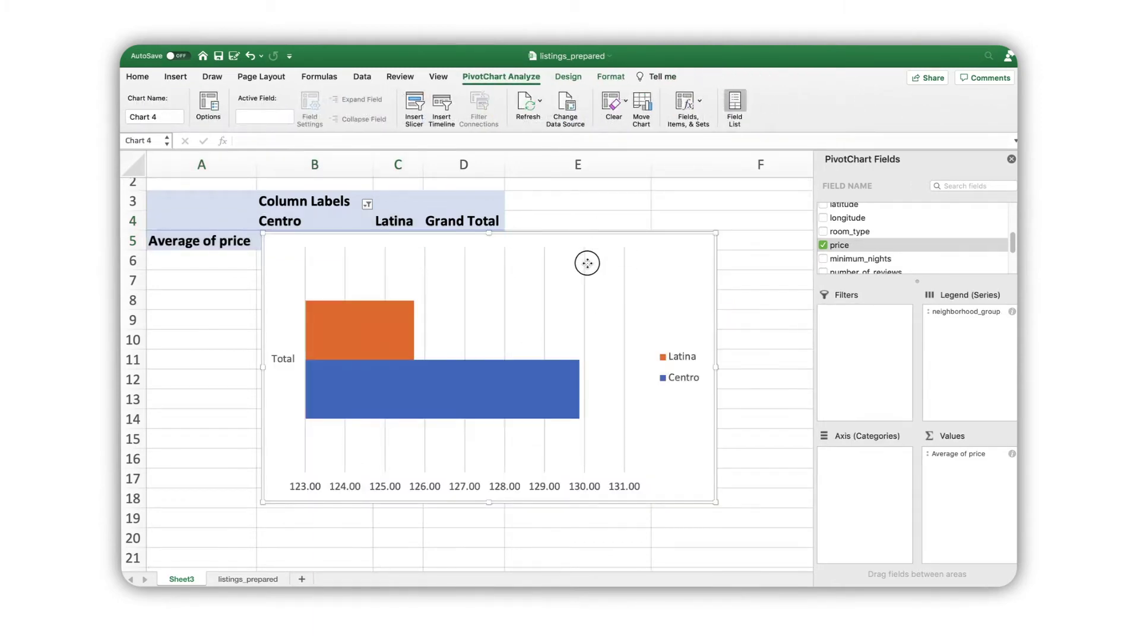
drag(590, 235, 586, 278)
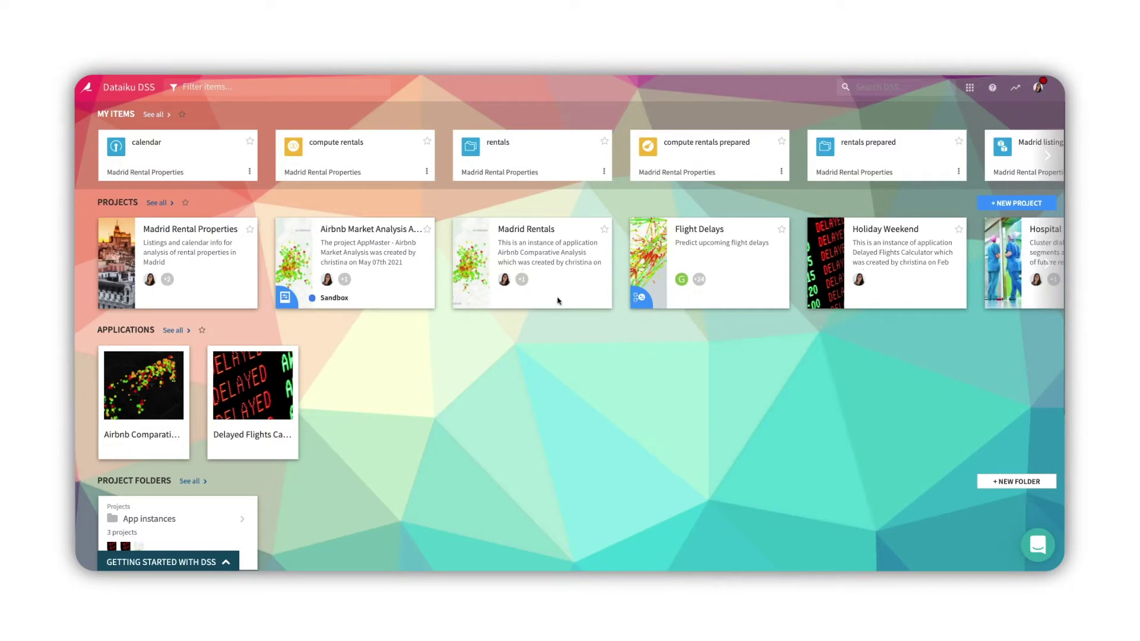
Open the Madrid Rental Properties project flow and list the dataset types available to add.
click(244, 285)
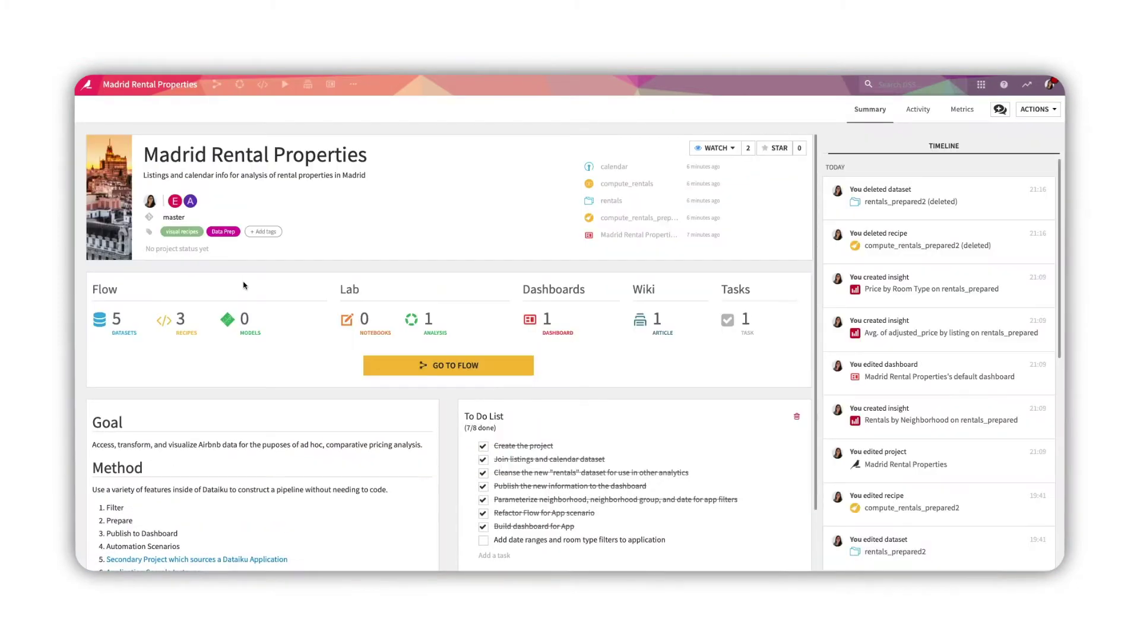
click(391, 368)
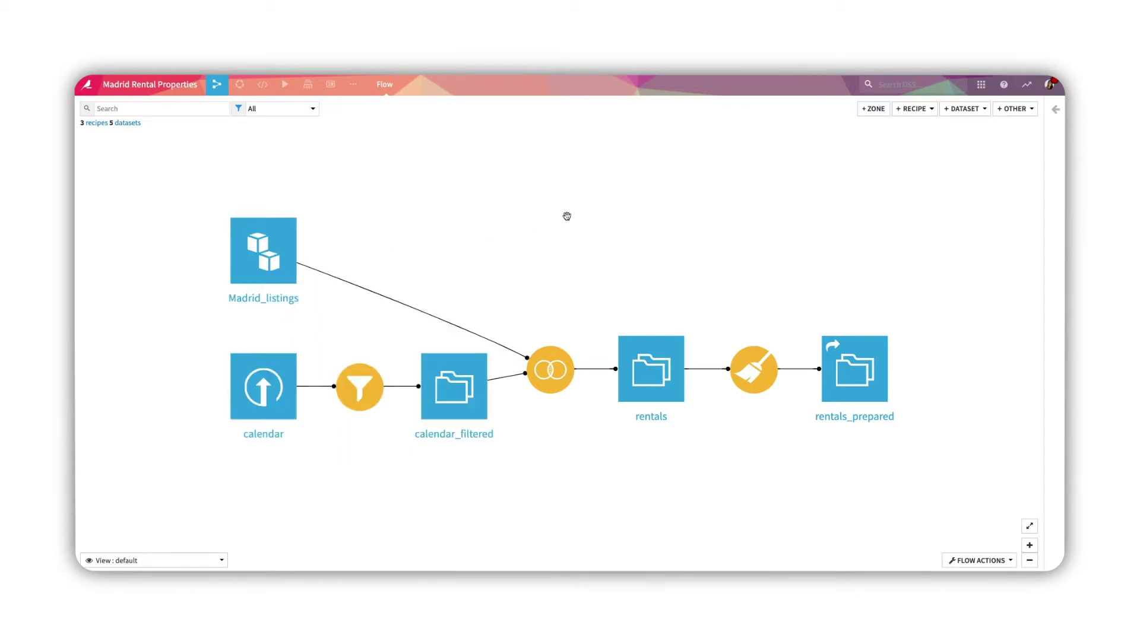
click(984, 113)
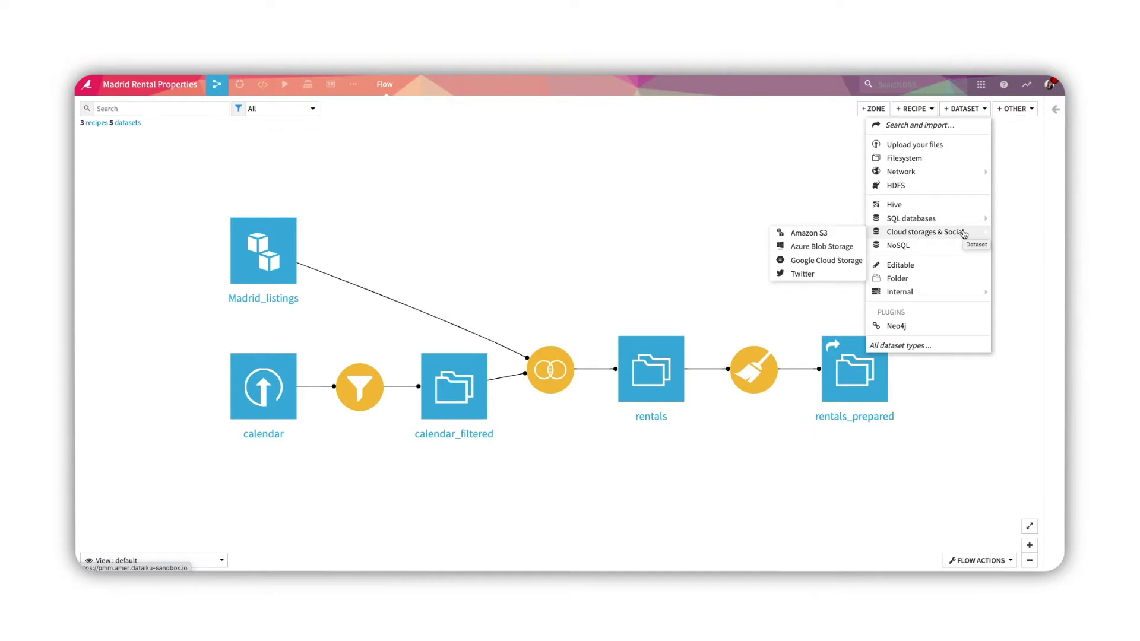
Browse the calendar dataset's rows, then open the Madrid_listings dataset sample.
click(275, 379)
double_click(276, 378)
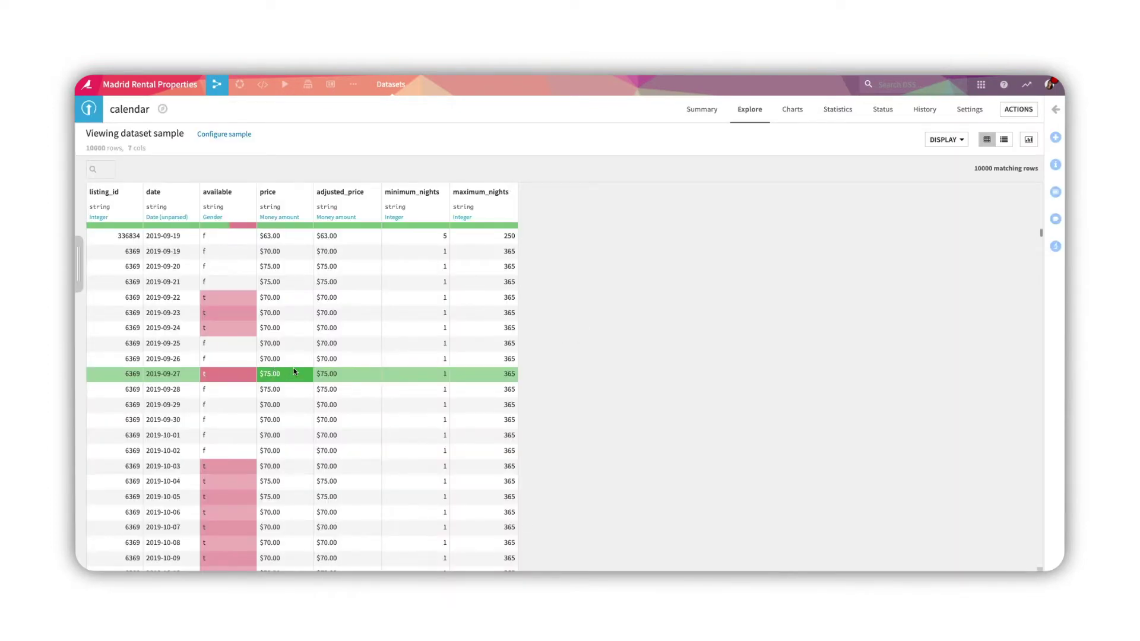
scroll(443, 359, down, 2)
scroll(444, 359, down, 2)
scroll(443, 361, down, 1)
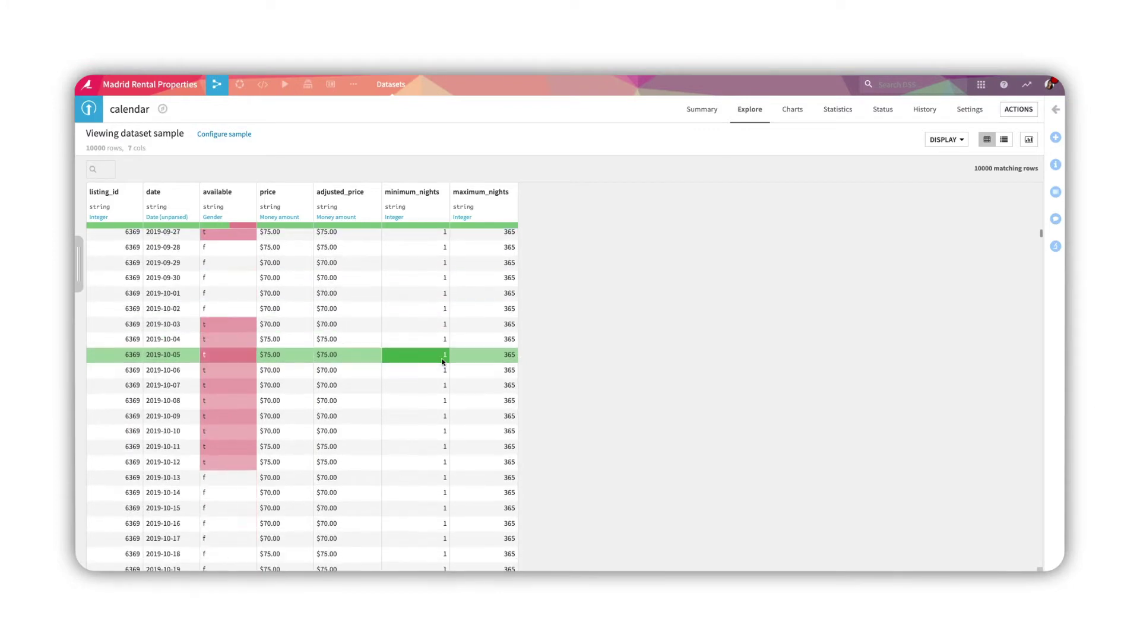
scroll(443, 361, down, 2)
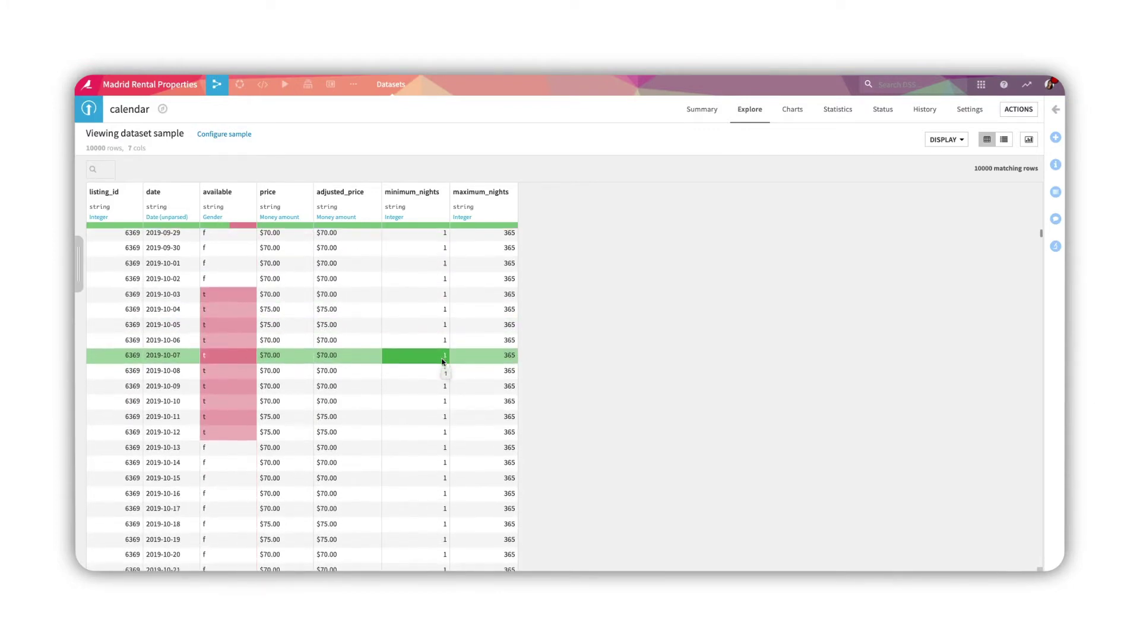
scroll(442, 361, down, 2)
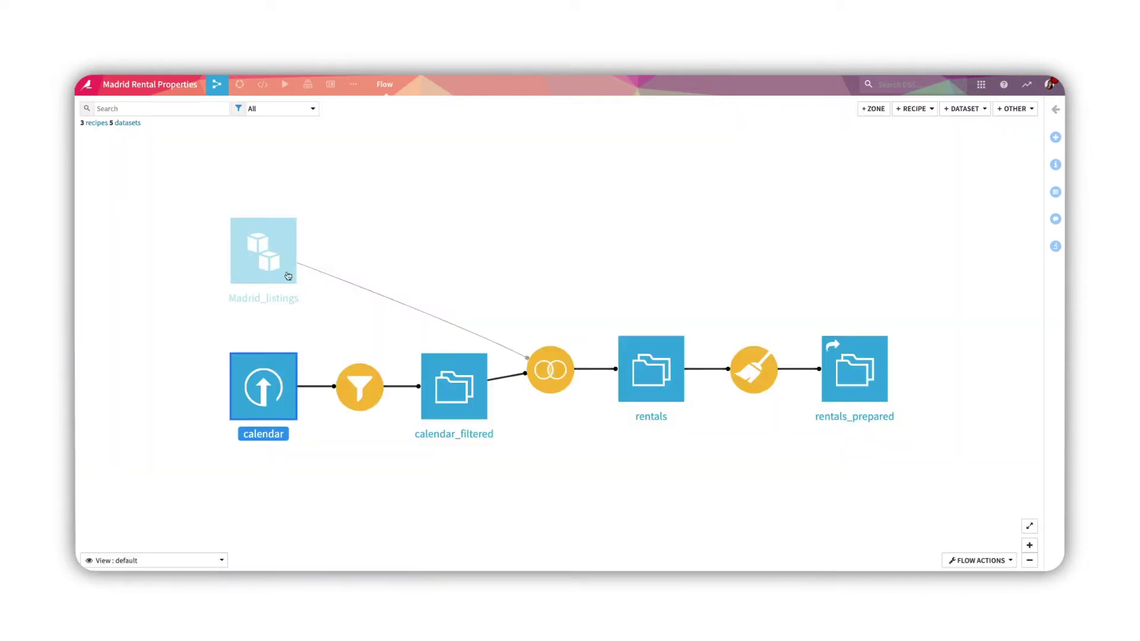
double_click(284, 274)
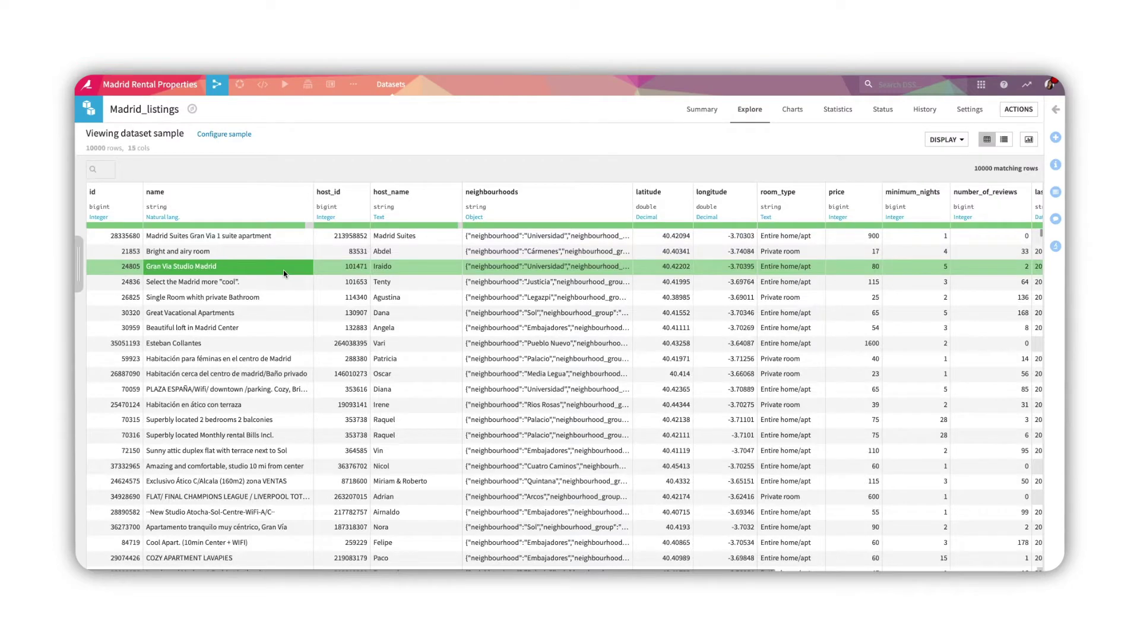
mouse_move(290, 213)
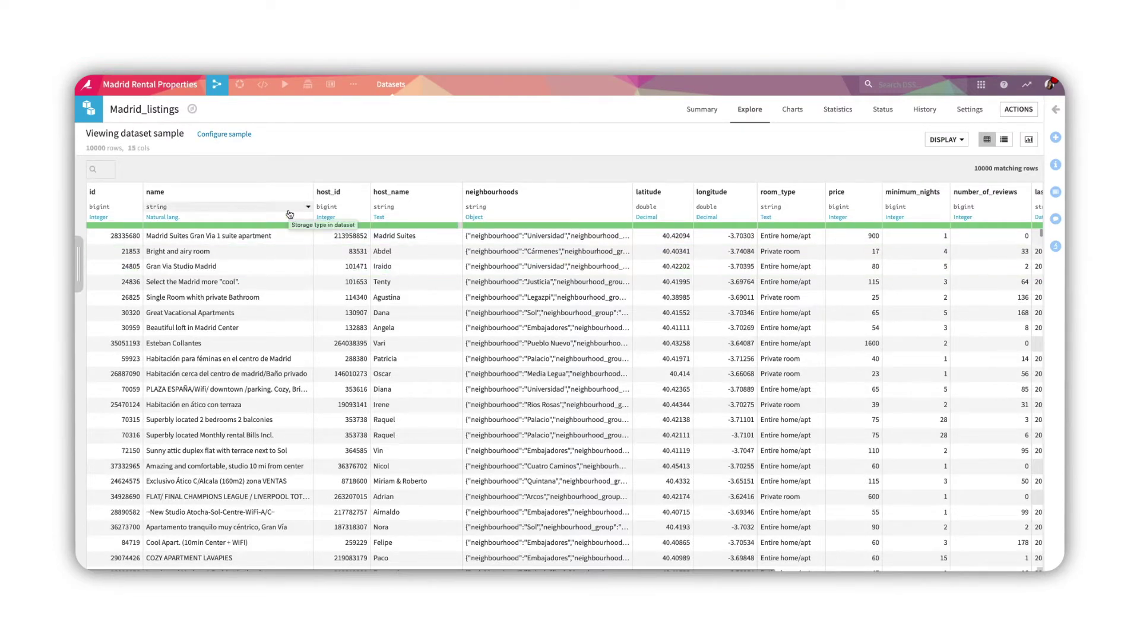
Scan the Madrid_listings columns and their quick-view column statistics.
scroll(289, 213, right, 2)
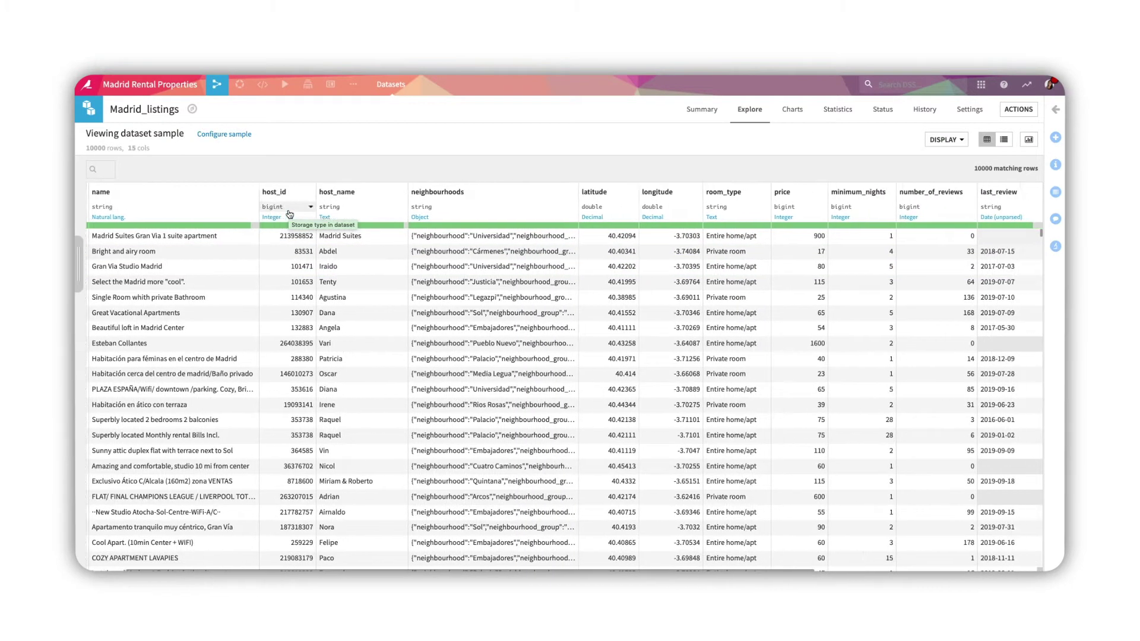
scroll(289, 213, right, 2)
scroll(289, 214, right, 2)
scroll(289, 214, right, 1)
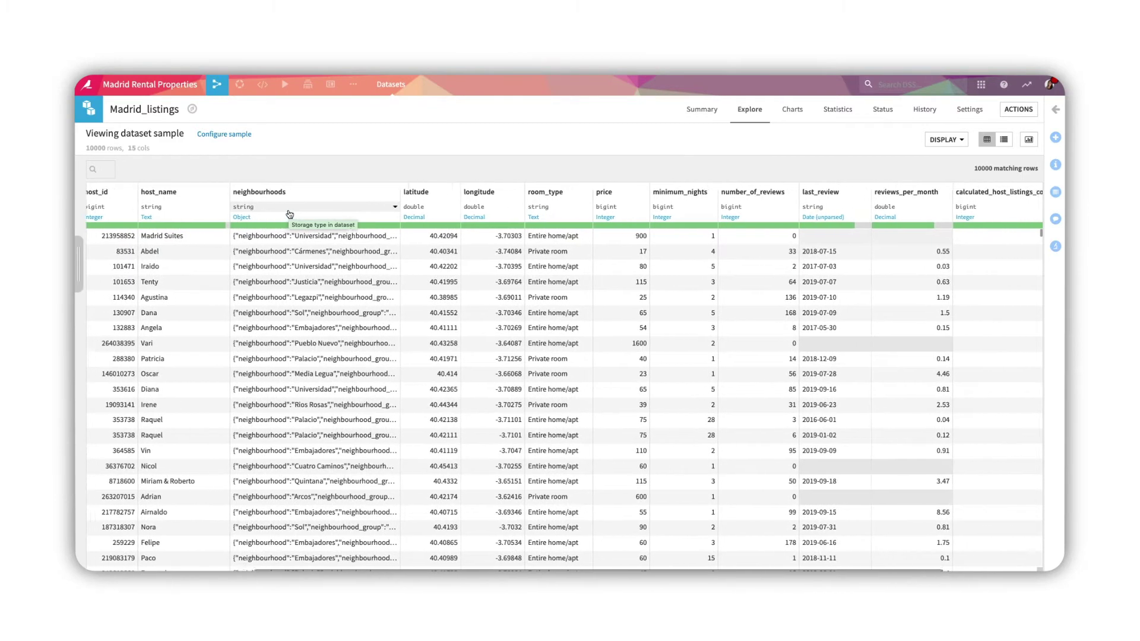
scroll(289, 214, right, 1)
scroll(289, 214, right, 2)
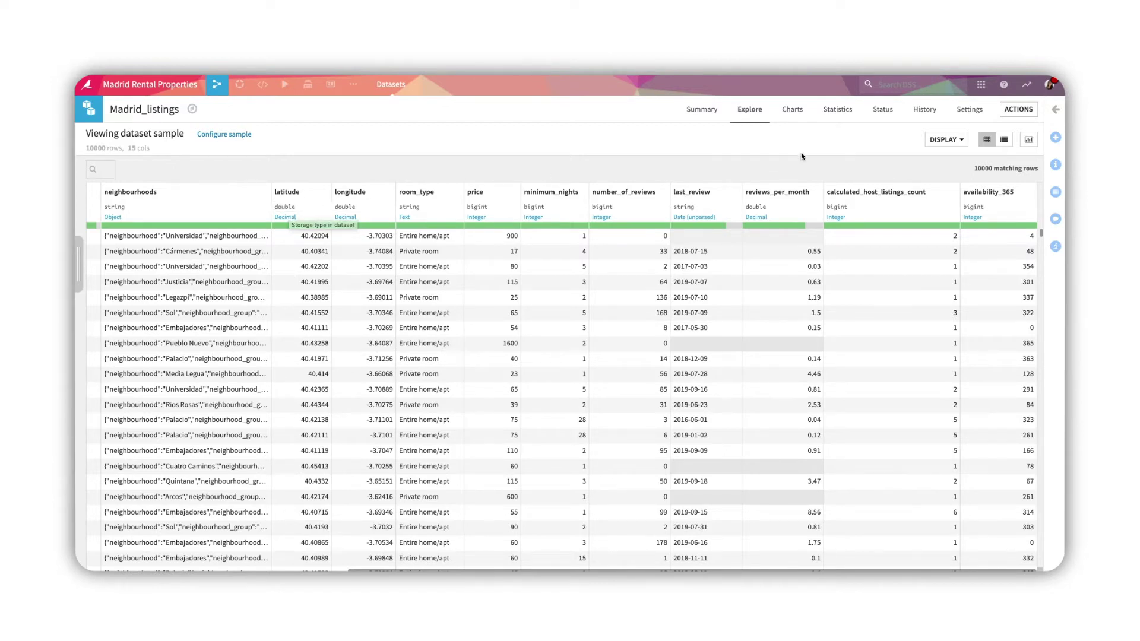
click(1029, 141)
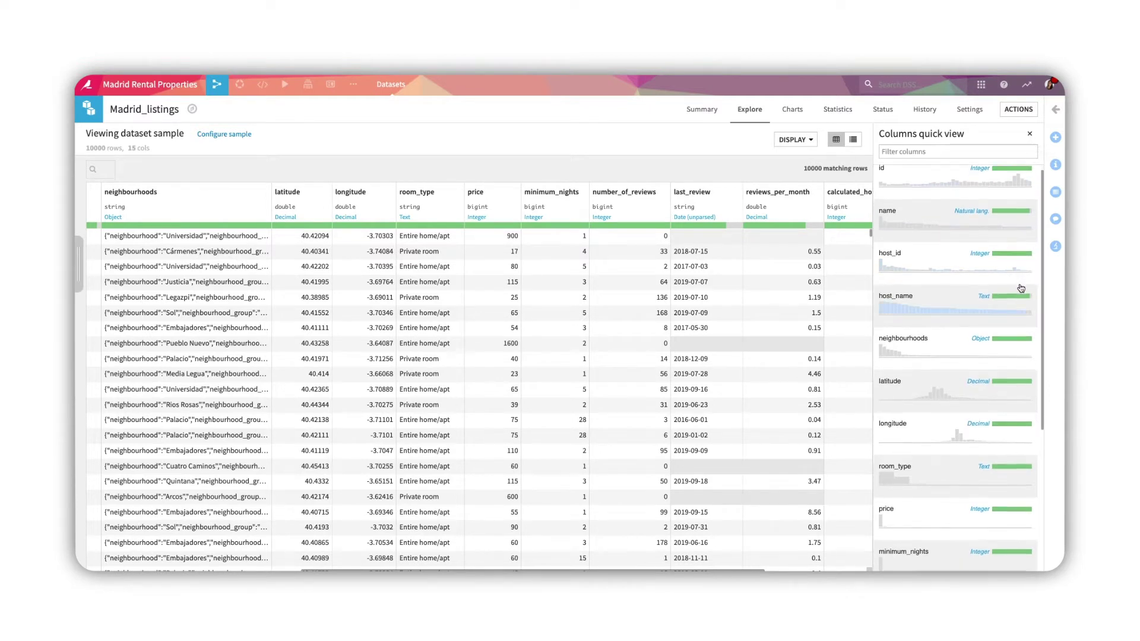
scroll(1021, 288, down, 1)
scroll(1021, 289, down, 2)
scroll(1021, 289, down, 3)
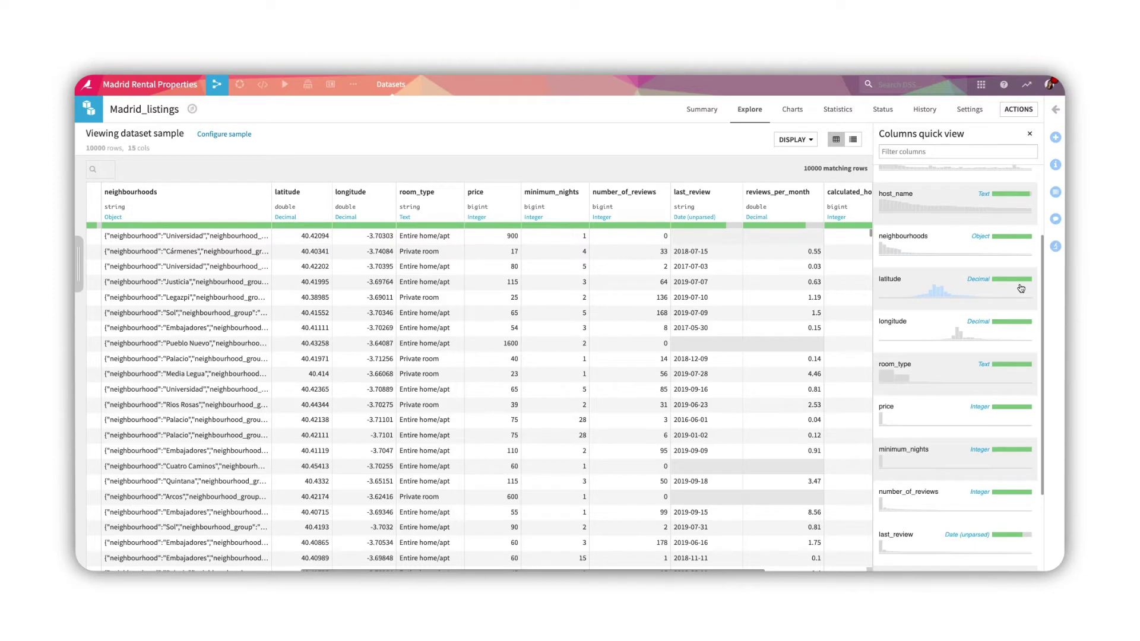
Close the statistics, open the actions panel, and show Madrid_listings in the flow.
click(1032, 136)
click(1051, 111)
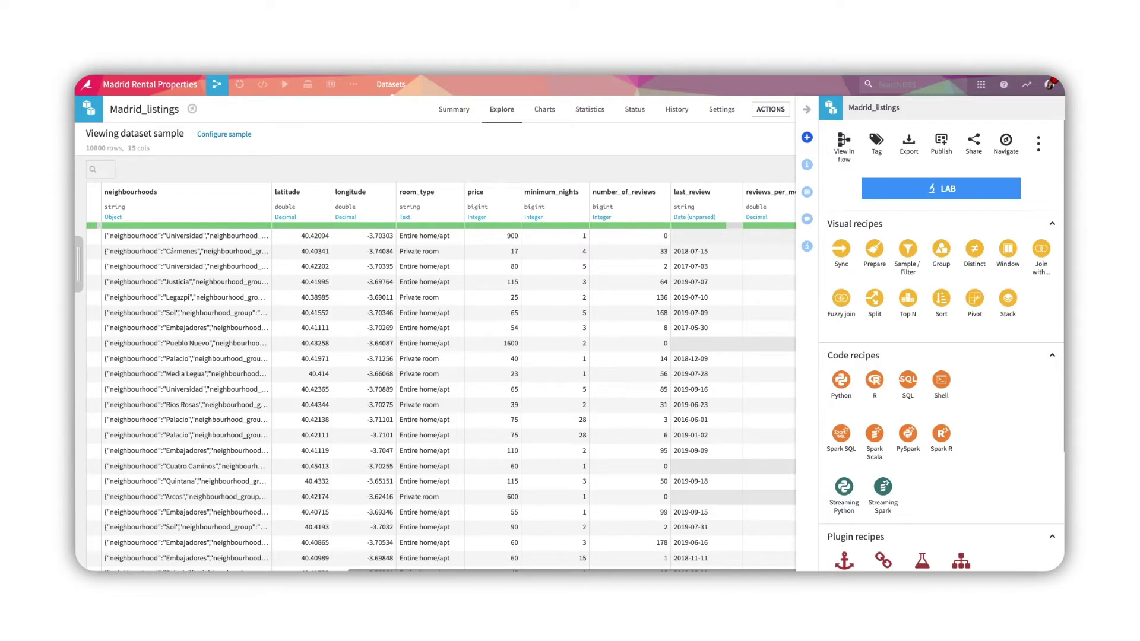
click(851, 164)
Review the compute_rentals join on id and listing_id and its selected columns, then run it.
drag(845, 298, 749, 225)
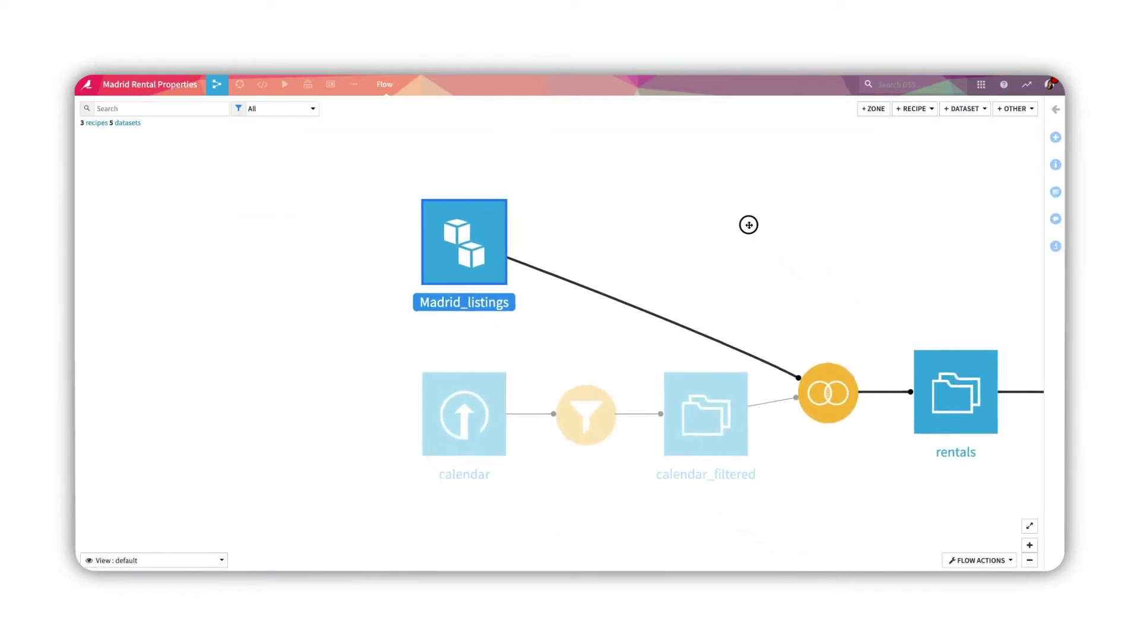
click(829, 411)
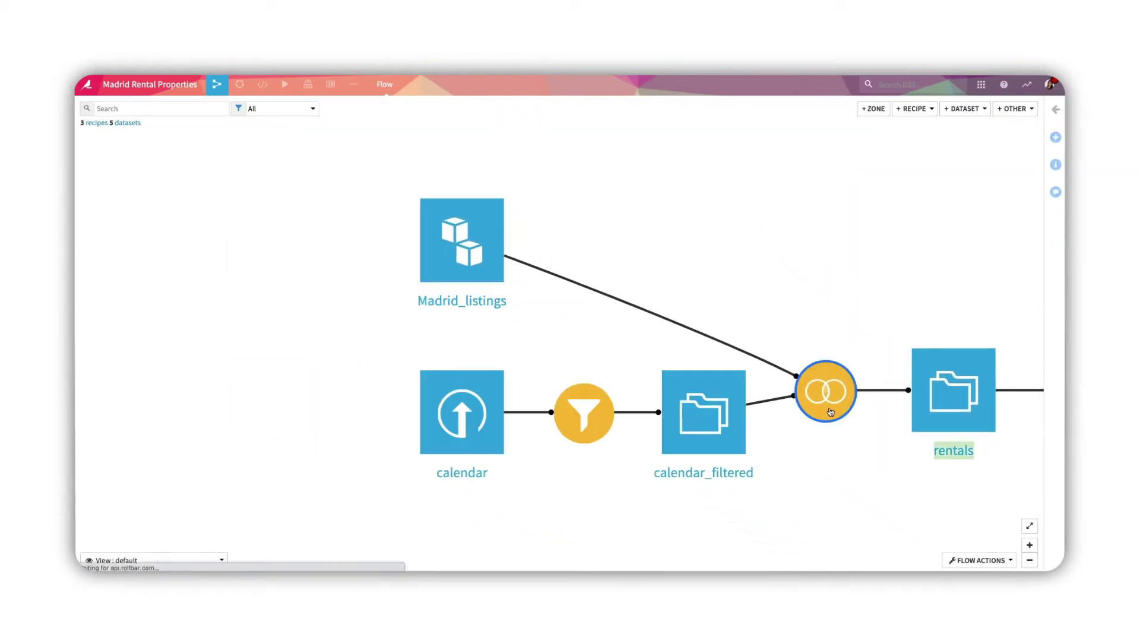
double_click(830, 411)
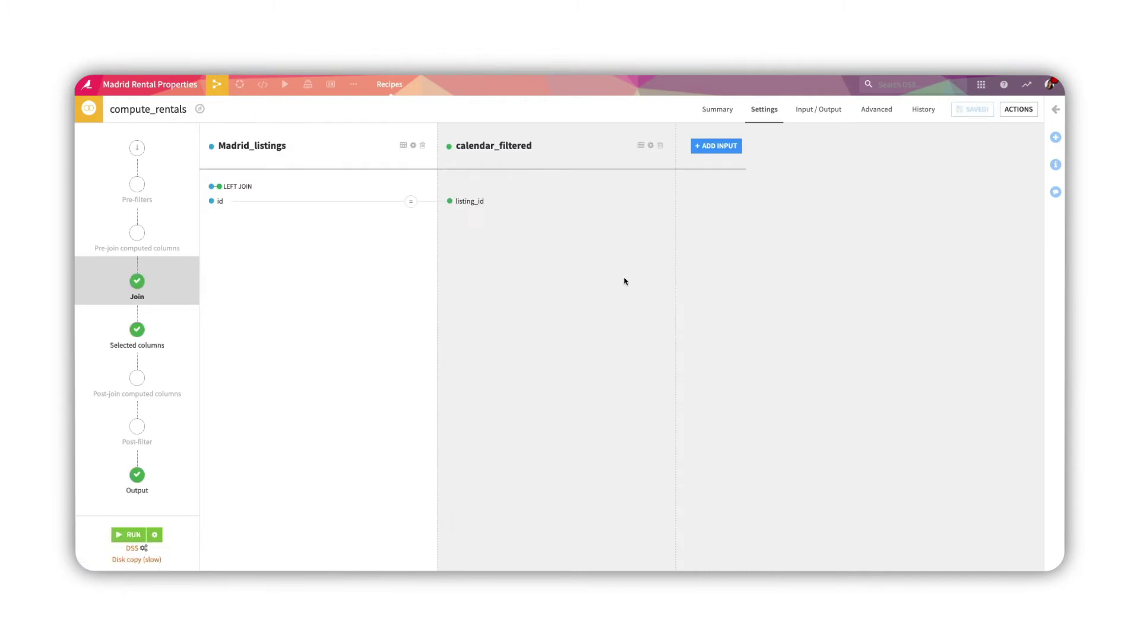
click(414, 205)
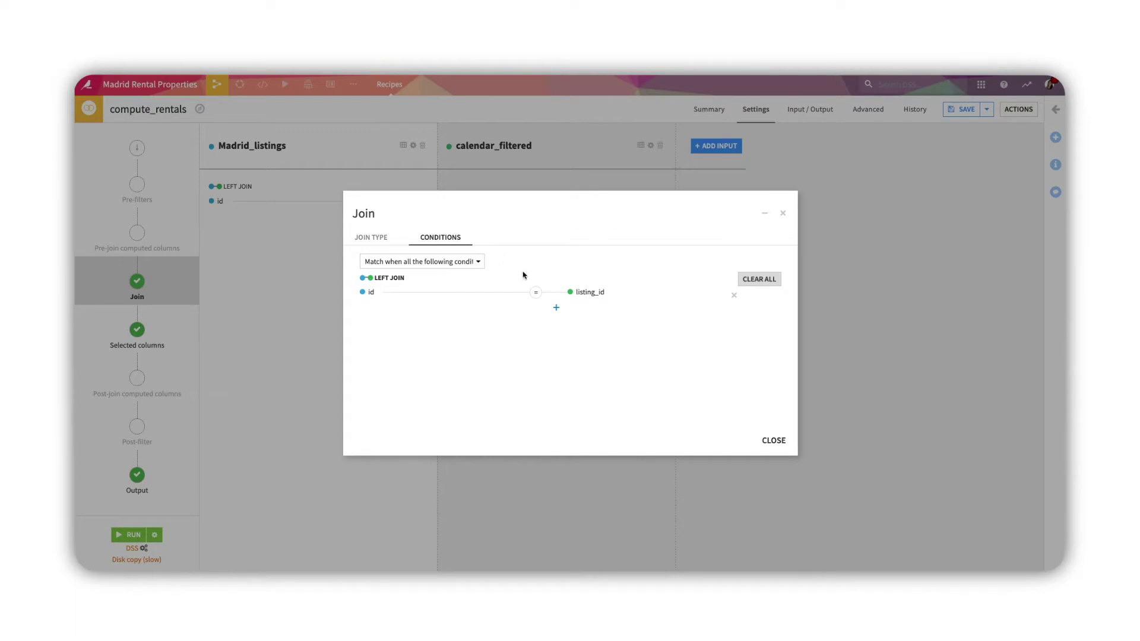
click(774, 441)
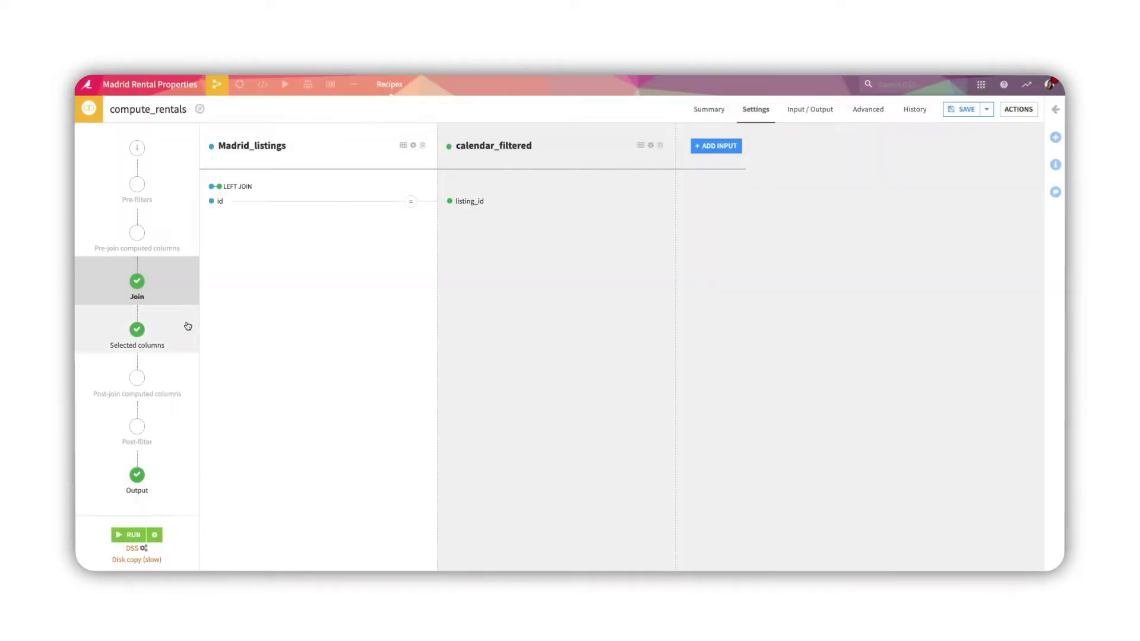
click(188, 326)
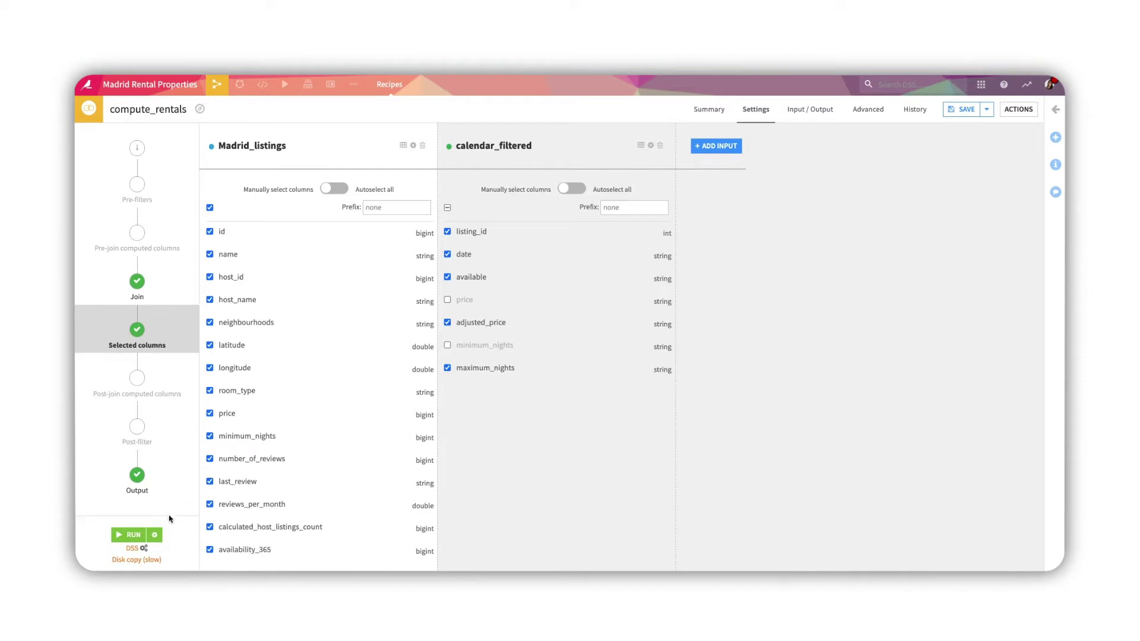
click(135, 535)
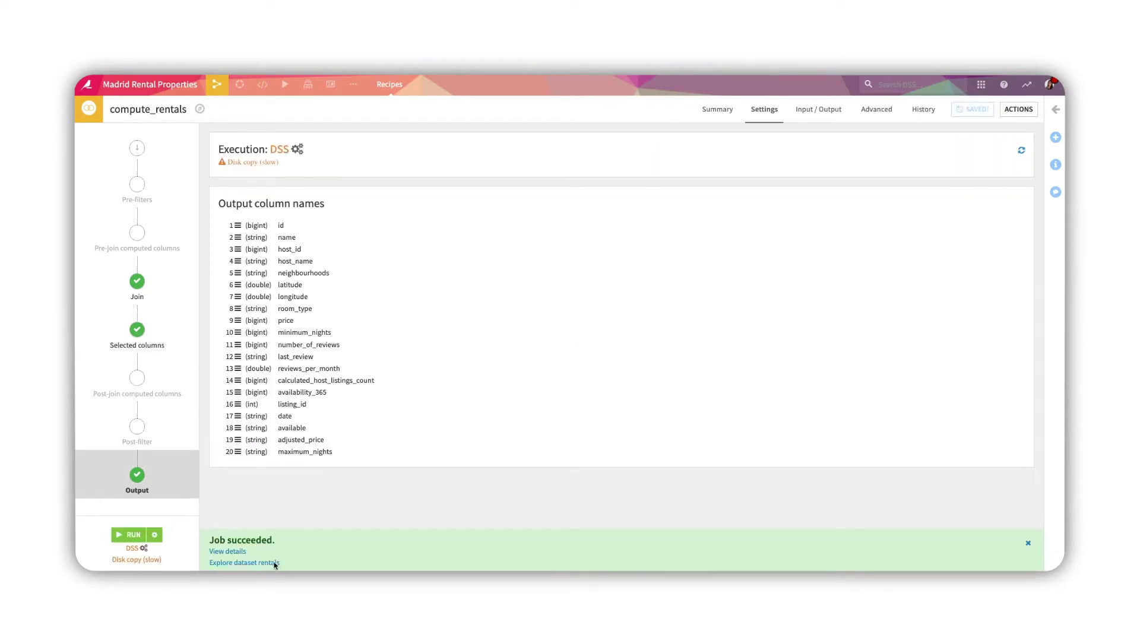
click(274, 564)
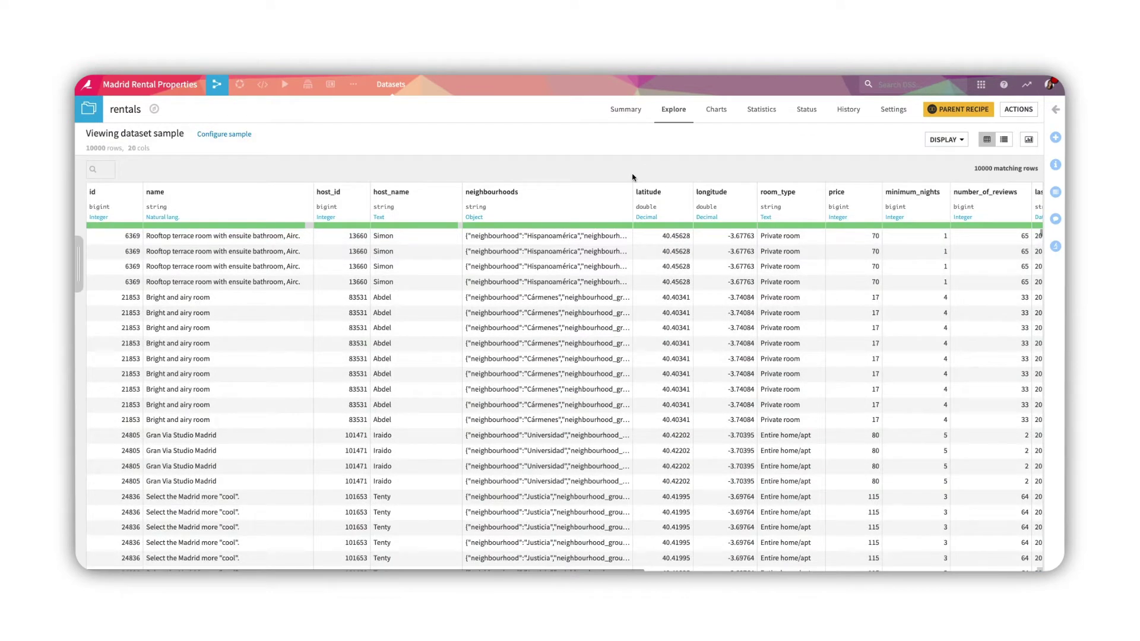
Inspect rentals neighbourhoods values and the adjusted_price storage type options, leaving them unchanged.
click(618, 236)
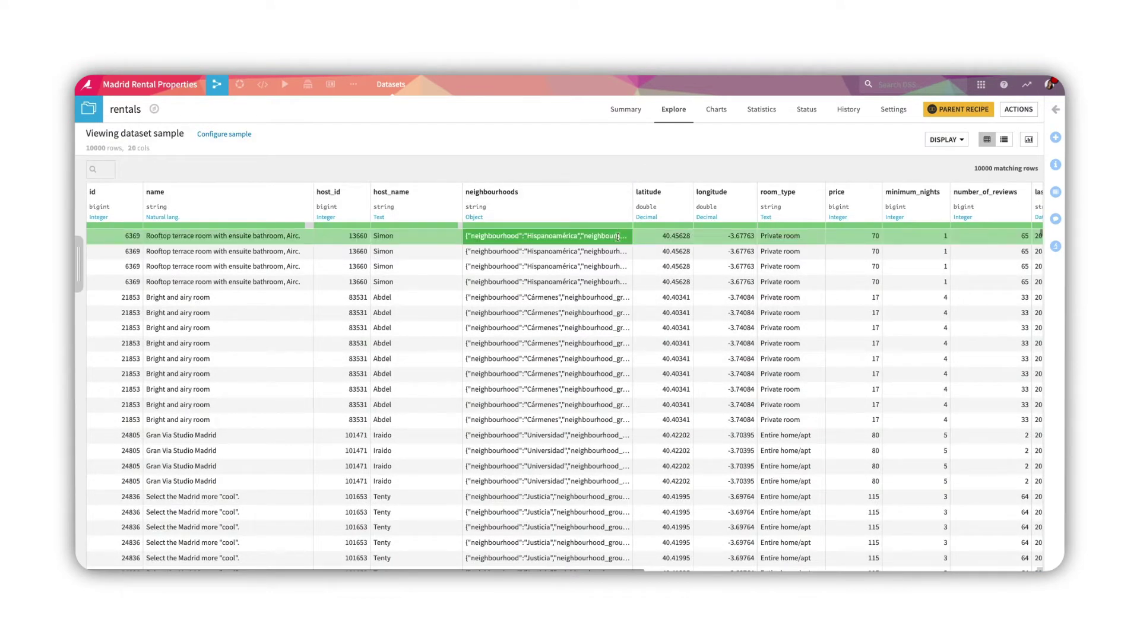
click(617, 251)
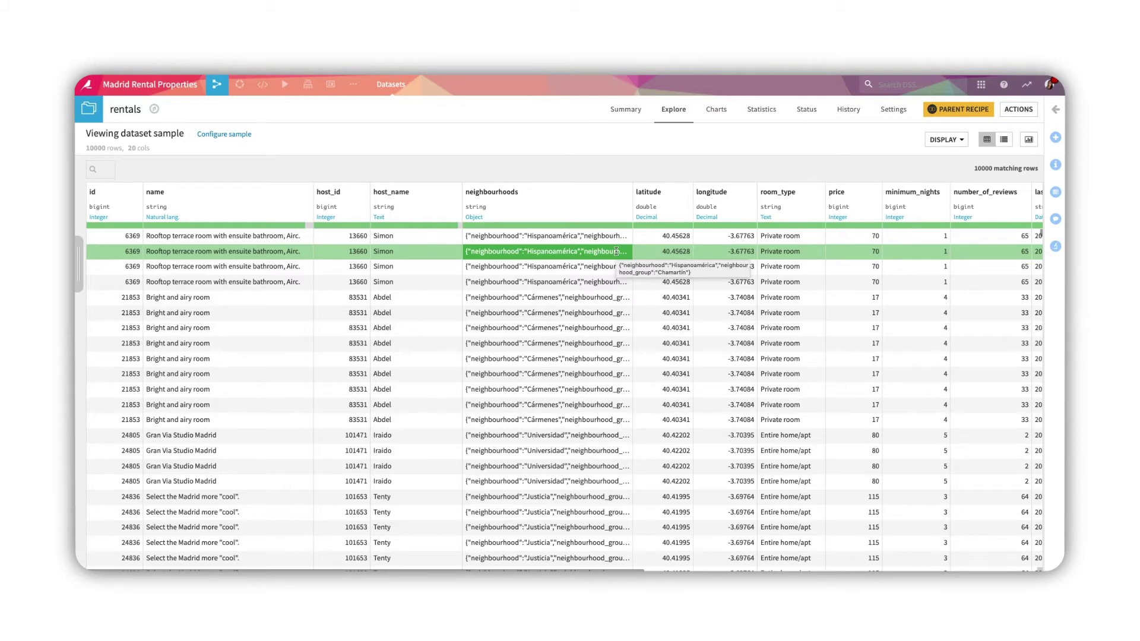
scroll(622, 226, right, 6)
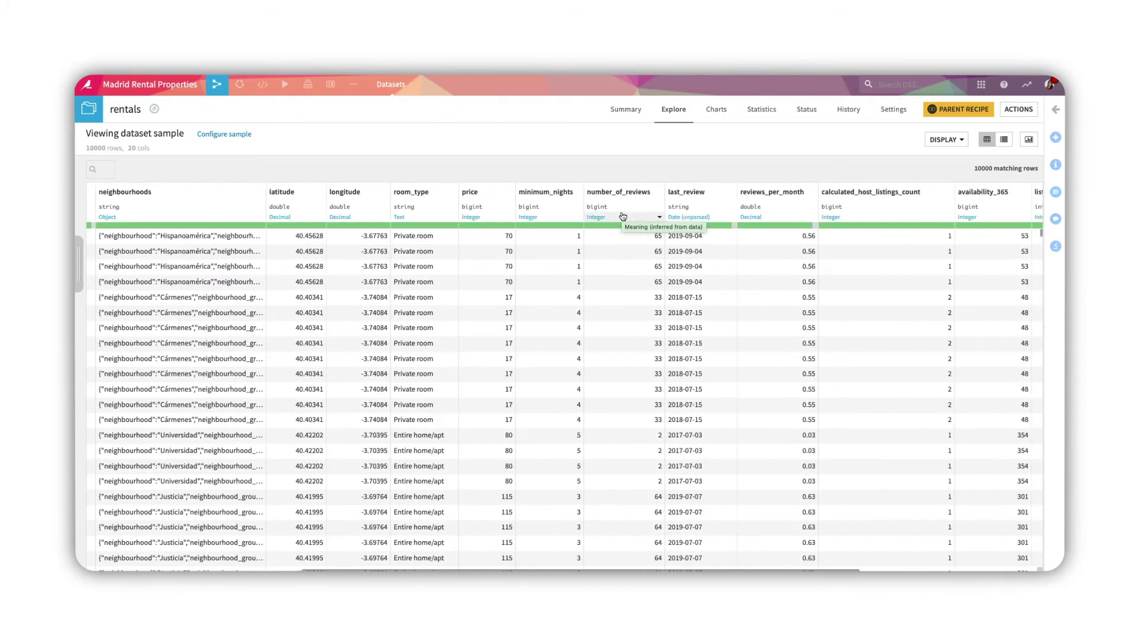
scroll(622, 216, right, 2)
scroll(622, 216, right, 4)
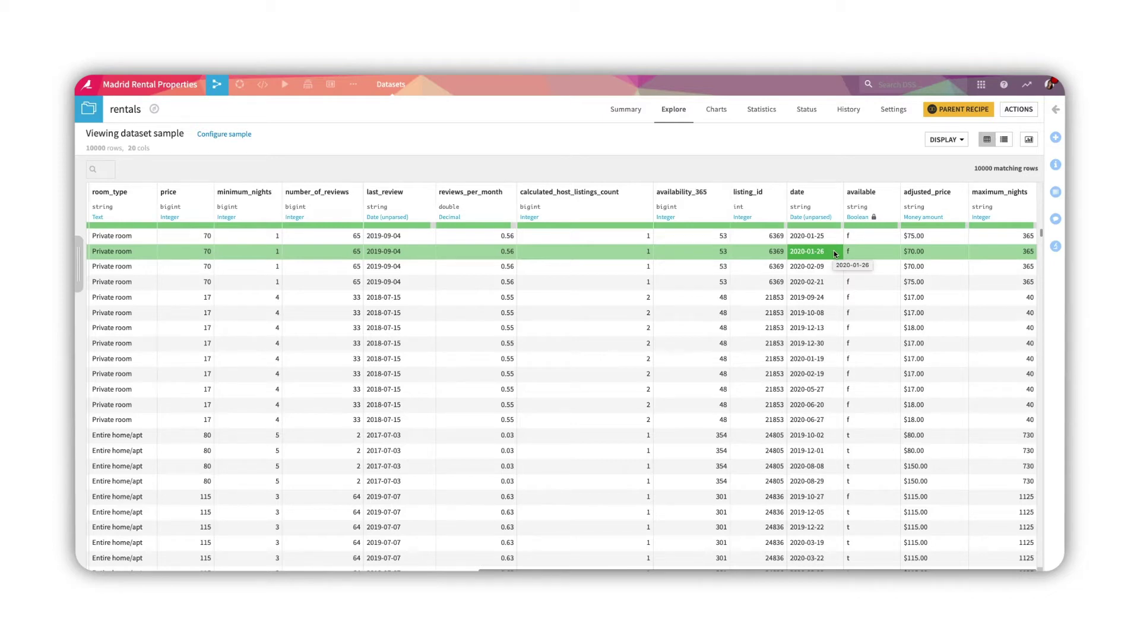
mouse_move(926, 206)
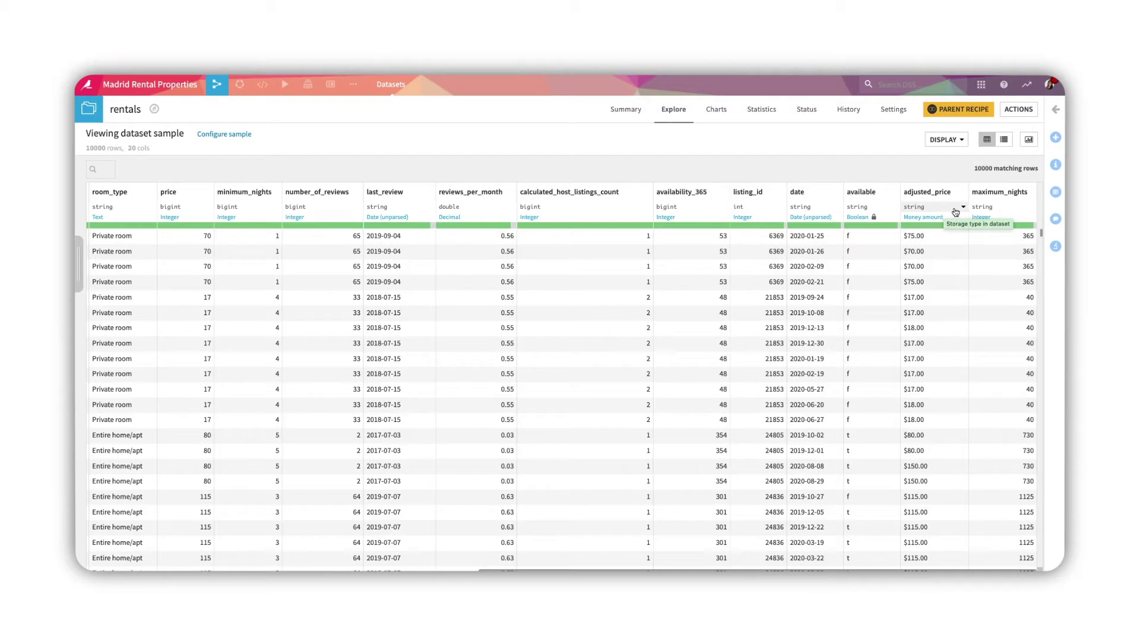
click(954, 212)
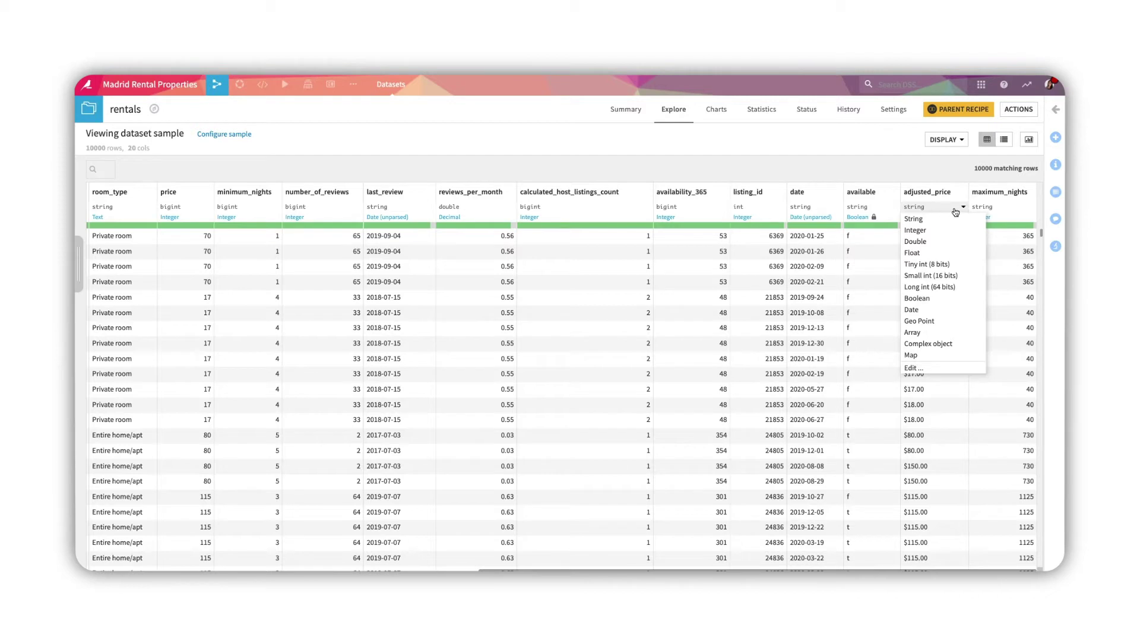
click(955, 212)
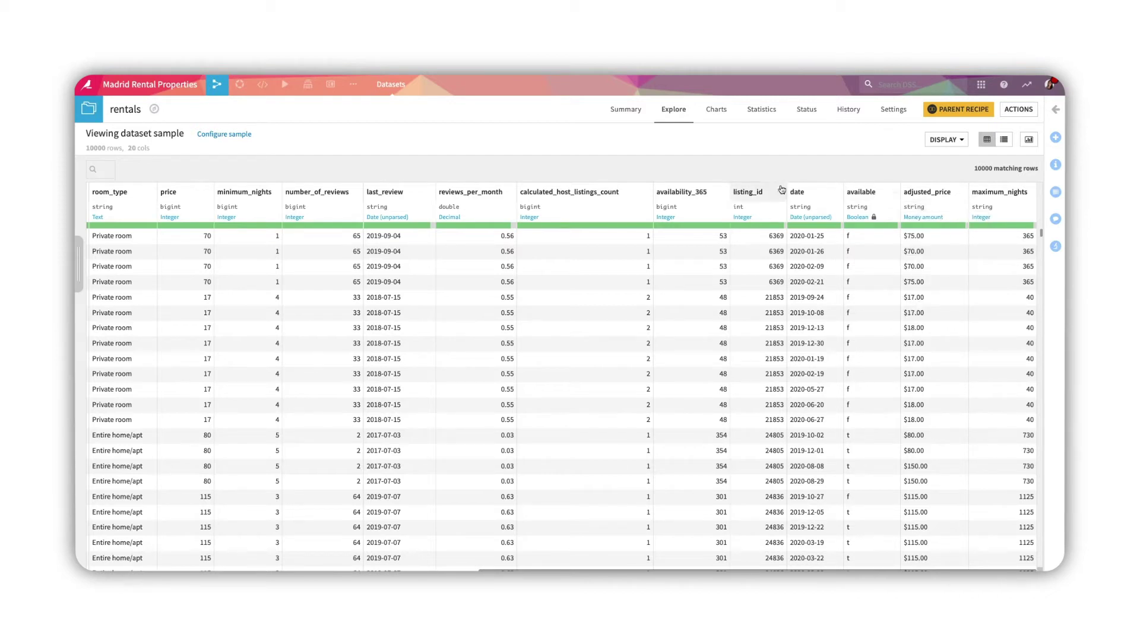
Analyze listing_id, revealing 2,065 distinct values and 25 empty entries.
click(748, 192)
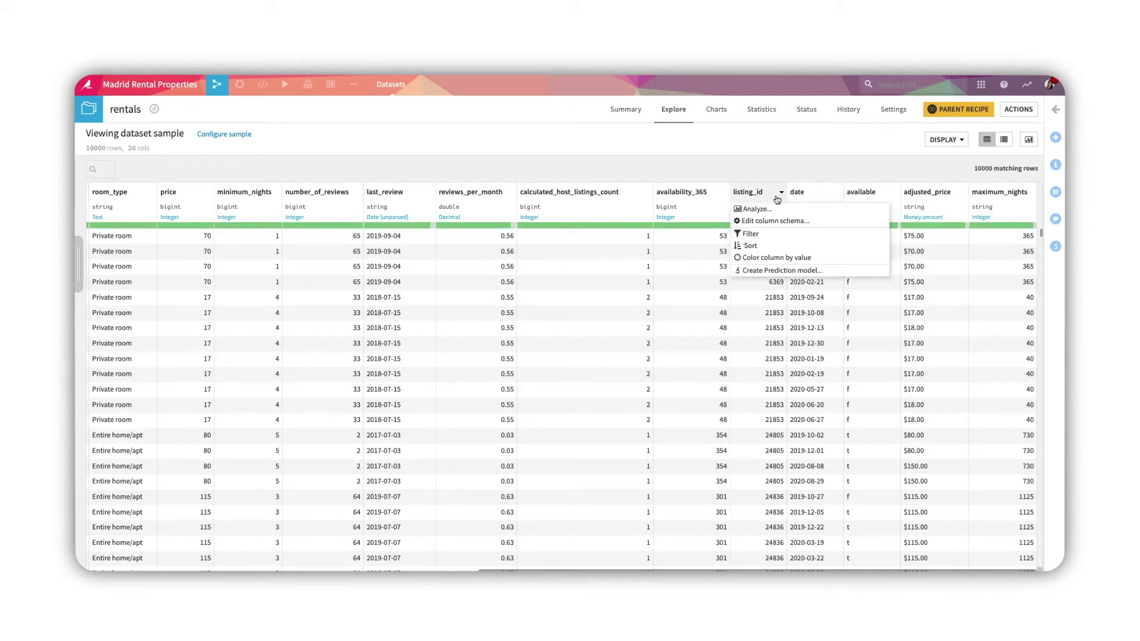
click(766, 212)
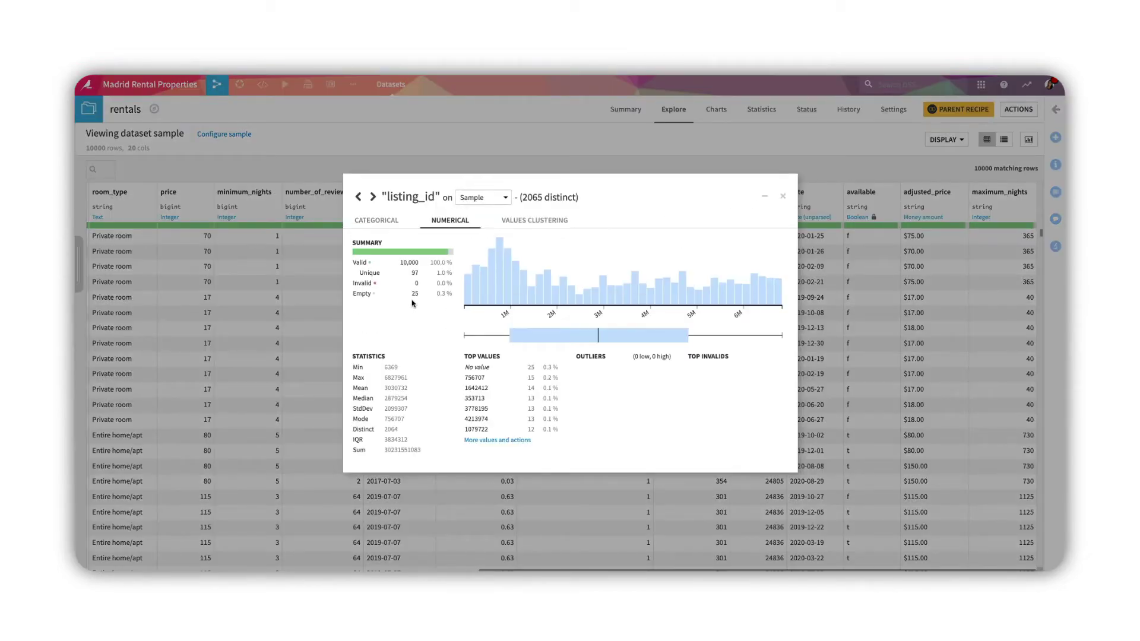
click(783, 196)
Create the compute_rentals_prepared_1 Prepare recipe from rentals and browse its processor library.
click(1055, 138)
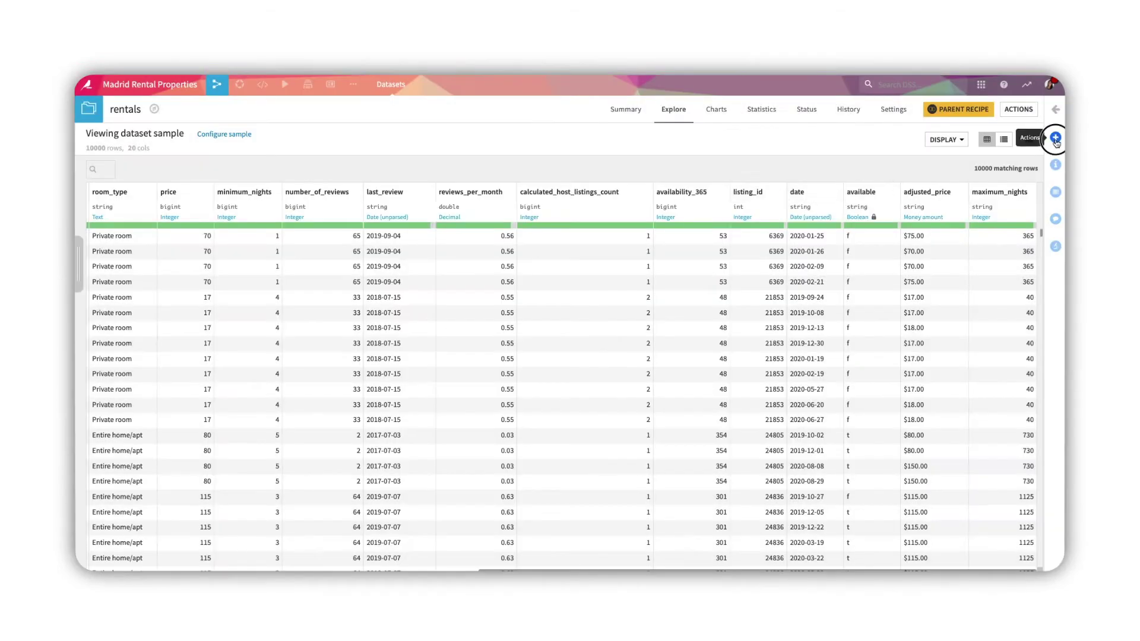
click(873, 251)
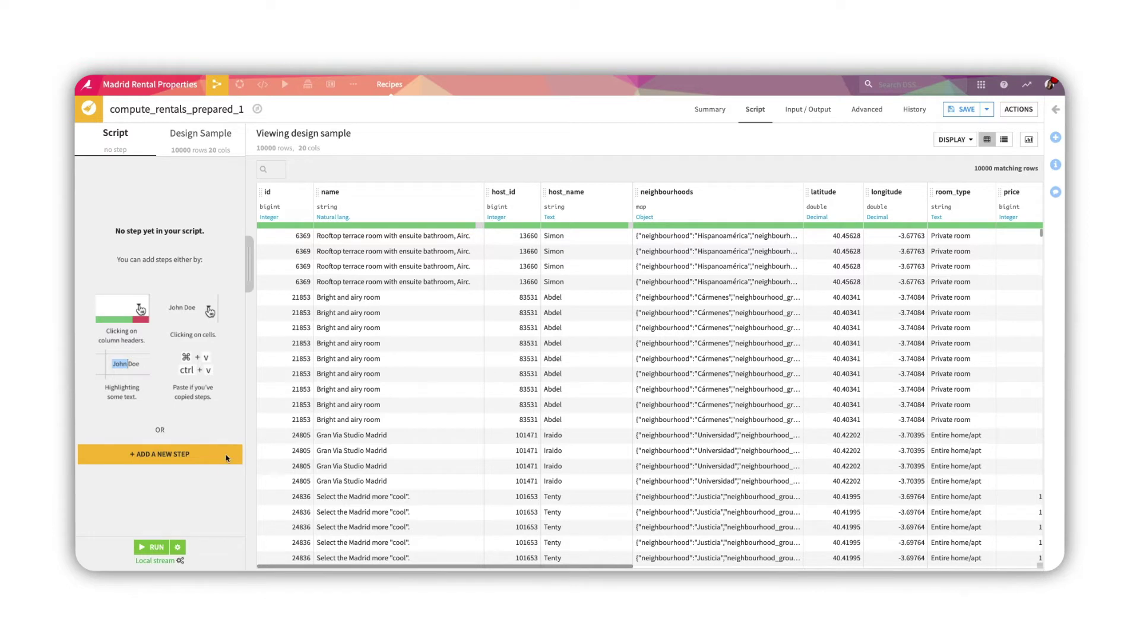
click(226, 456)
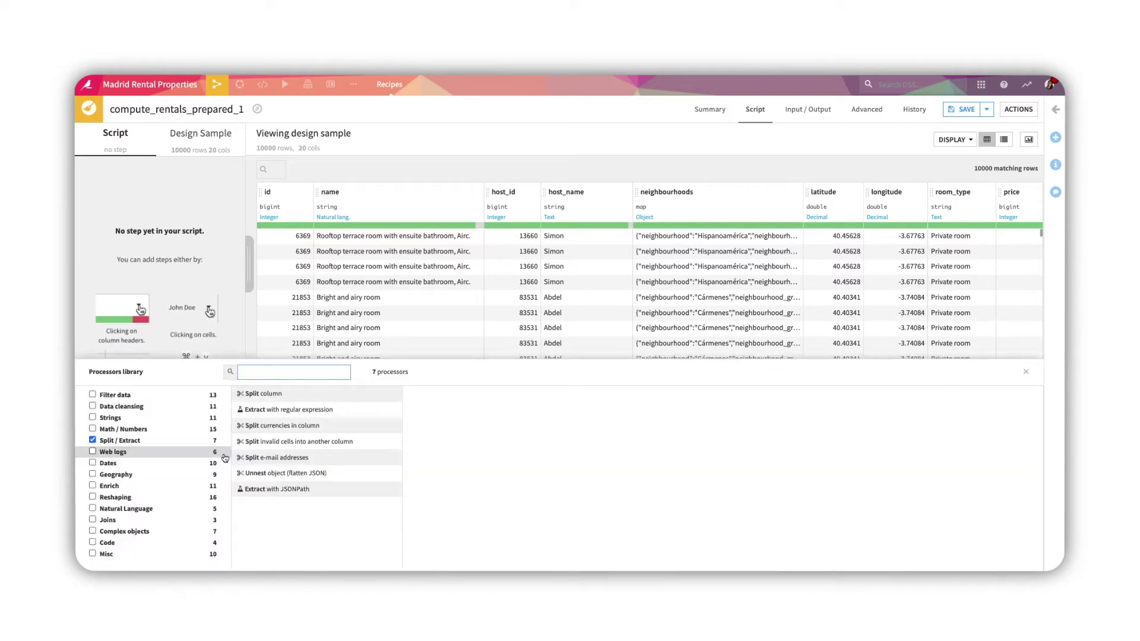
click(190, 419)
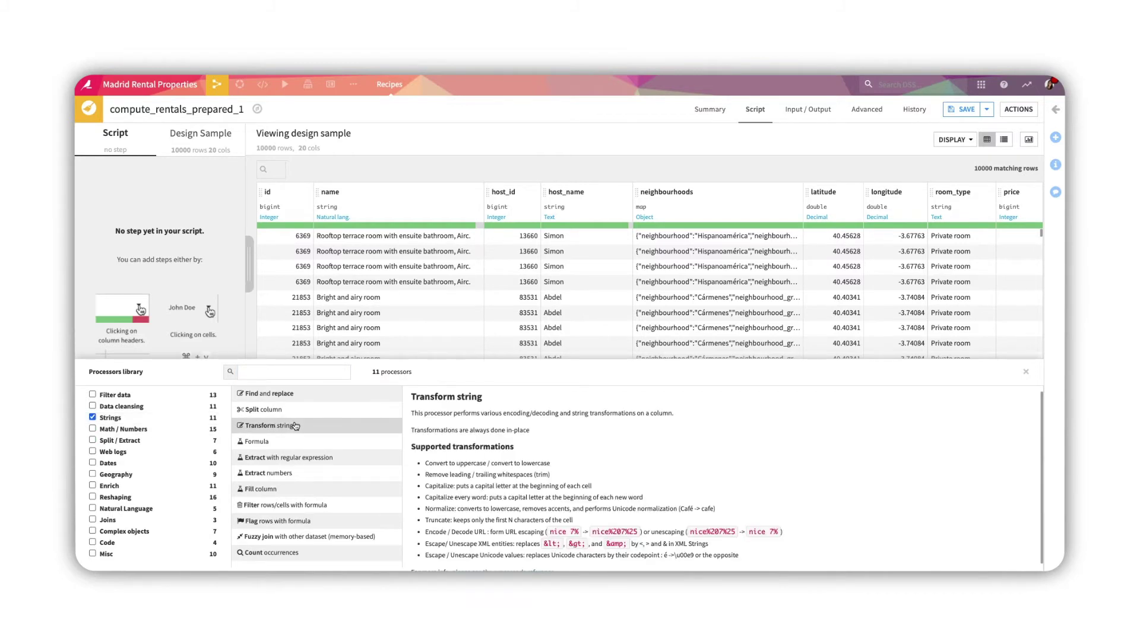
click(204, 429)
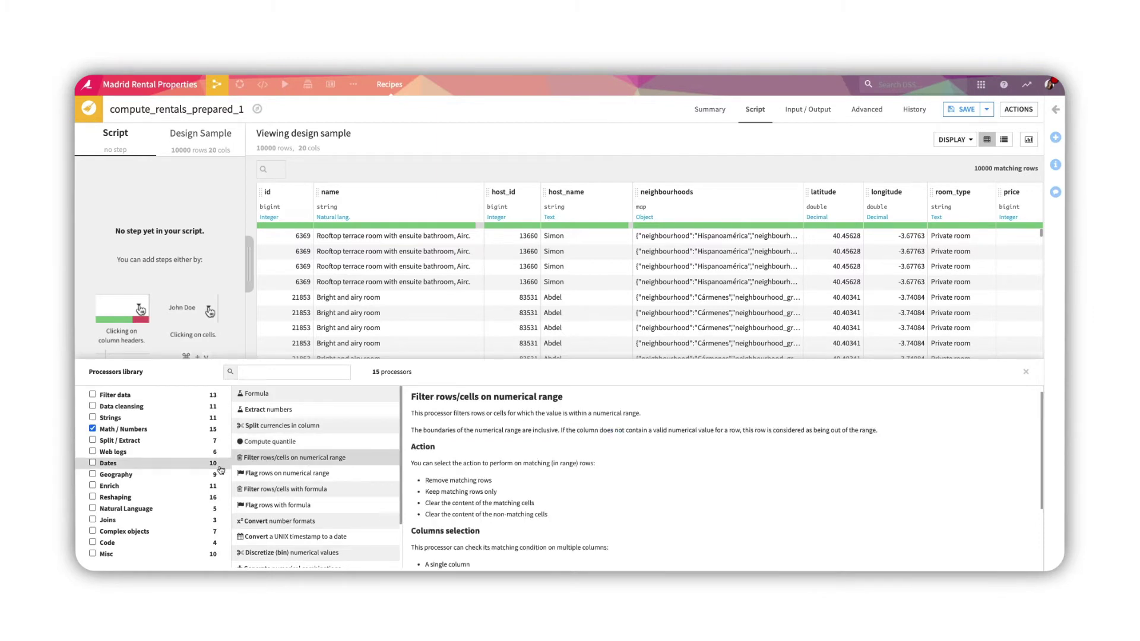
click(196, 474)
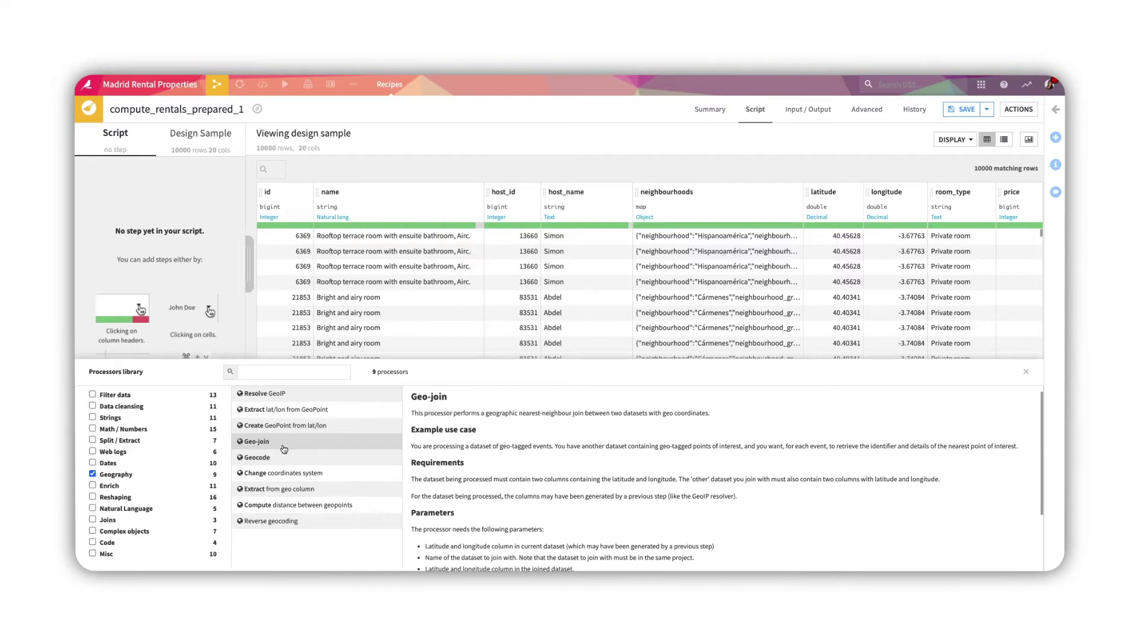
click(191, 542)
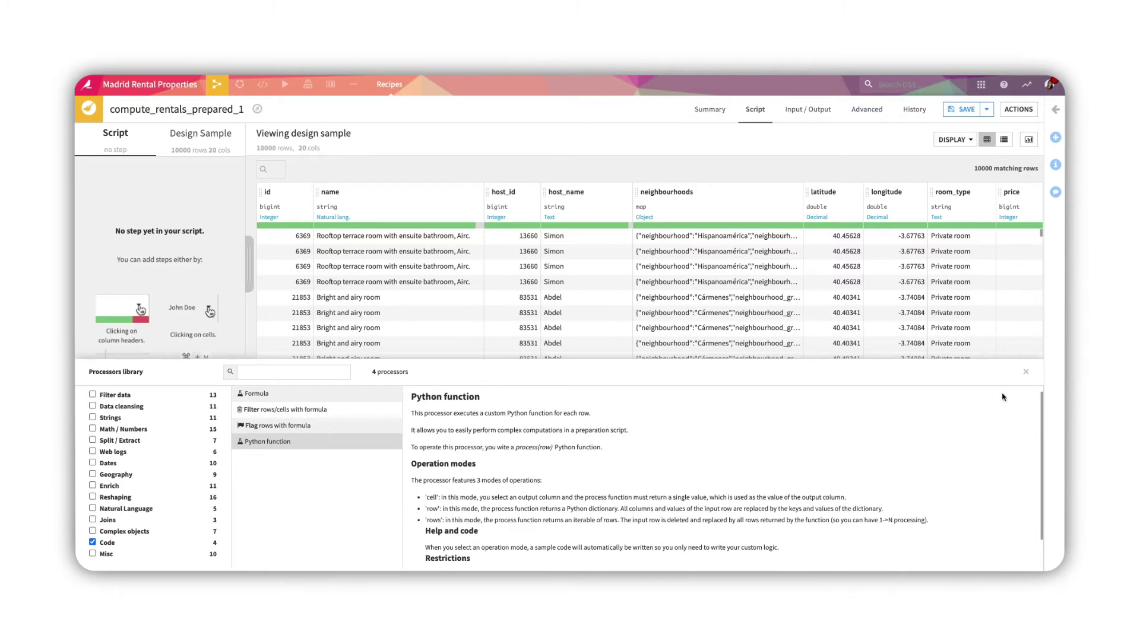
click(1025, 372)
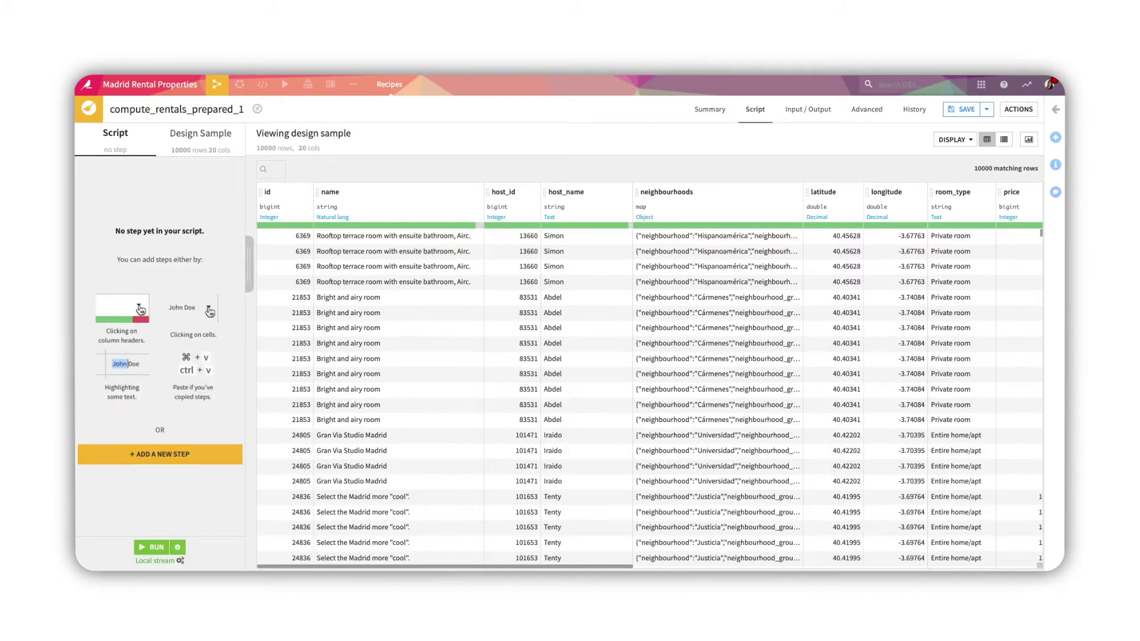
Unnest neighbourhoods into neighbourhood and neighbourhood_group columns, checking the step's preview.
click(796, 195)
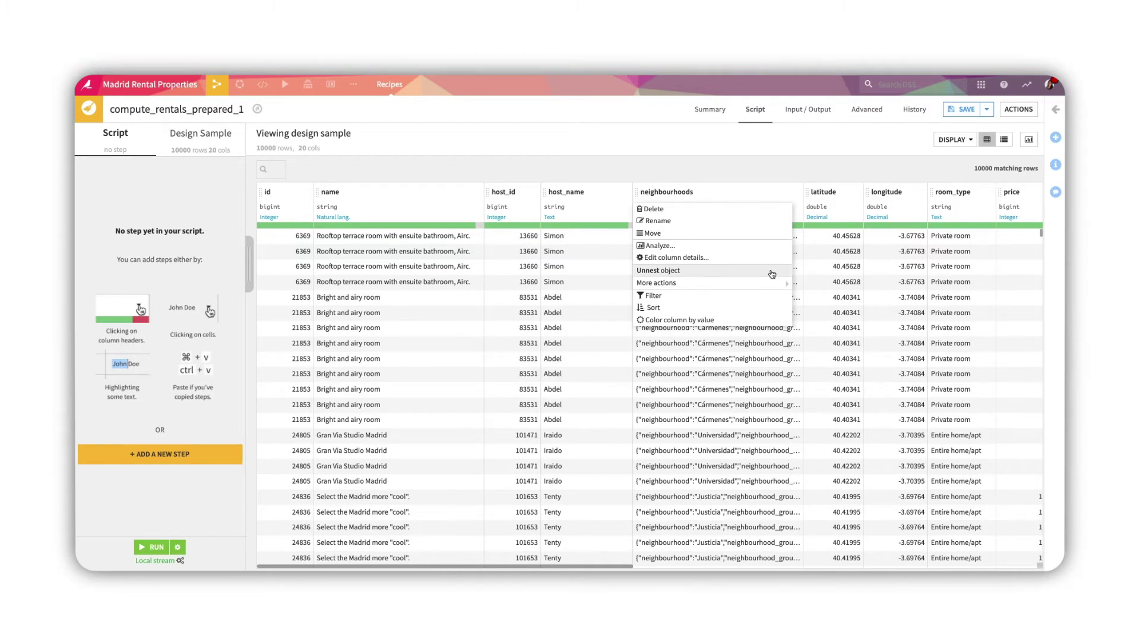
click(772, 273)
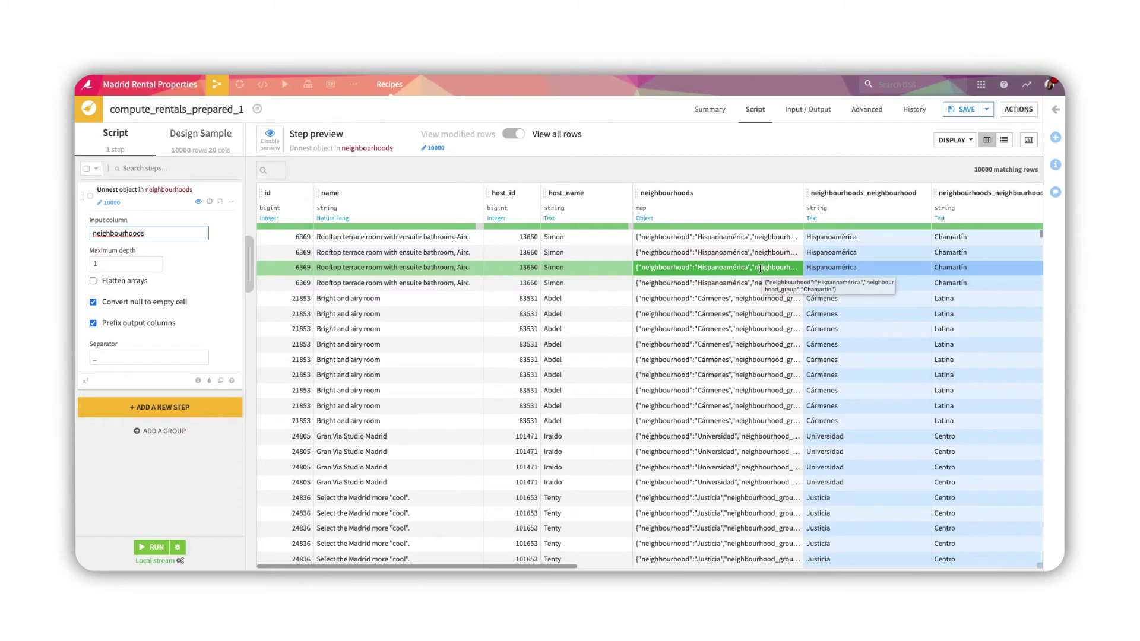
scroll(760, 269, right, 1)
scroll(760, 268, right, 1)
scroll(760, 269, right, 3)
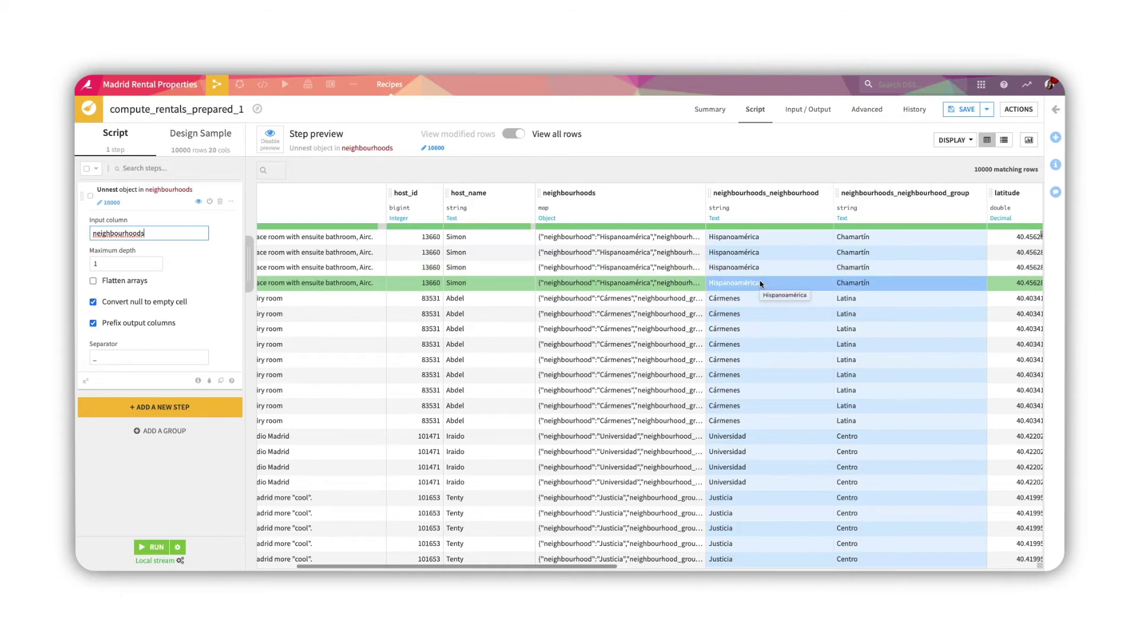
click(199, 203)
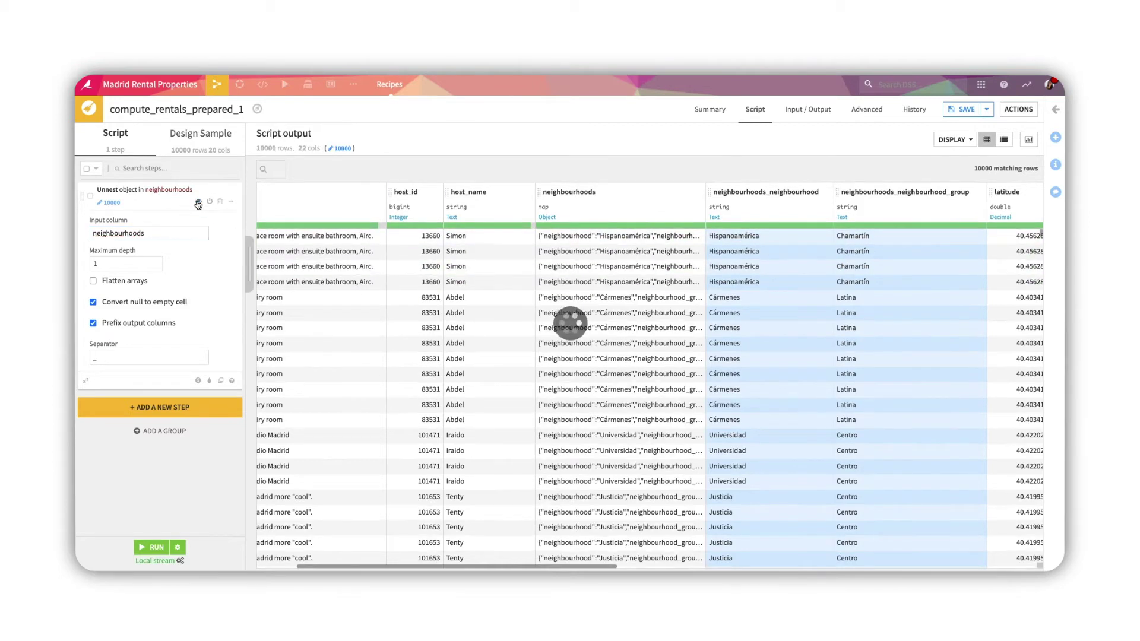
click(198, 204)
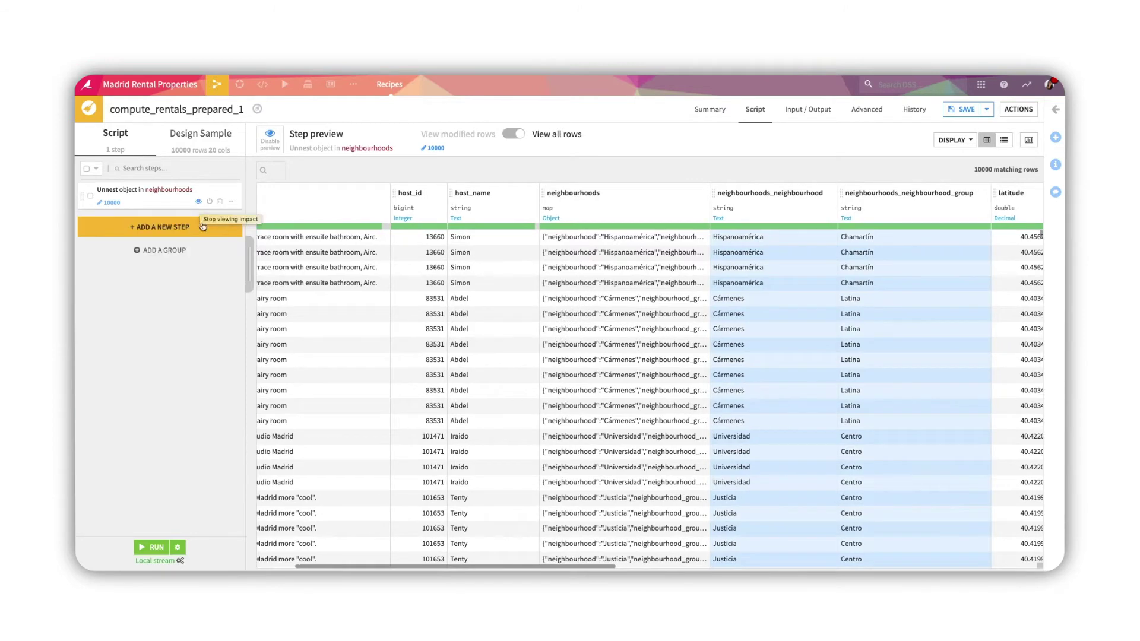
Add an Extract with regex step on neighbourhoods with output prefix 'neighborhood'.
click(202, 230)
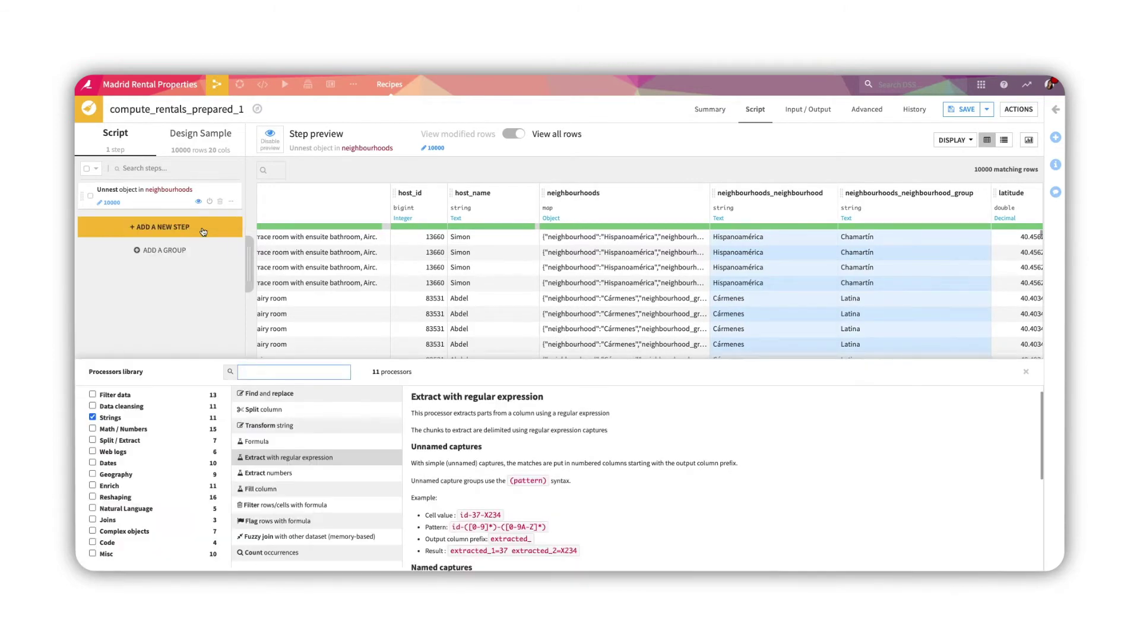
click(296, 459)
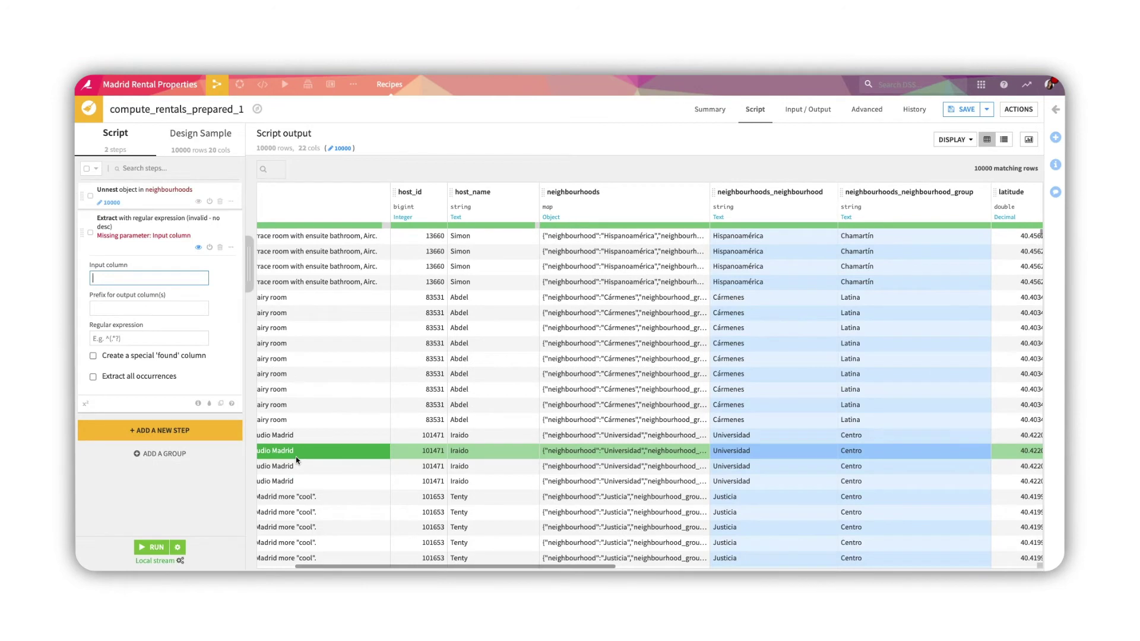
text(nei)
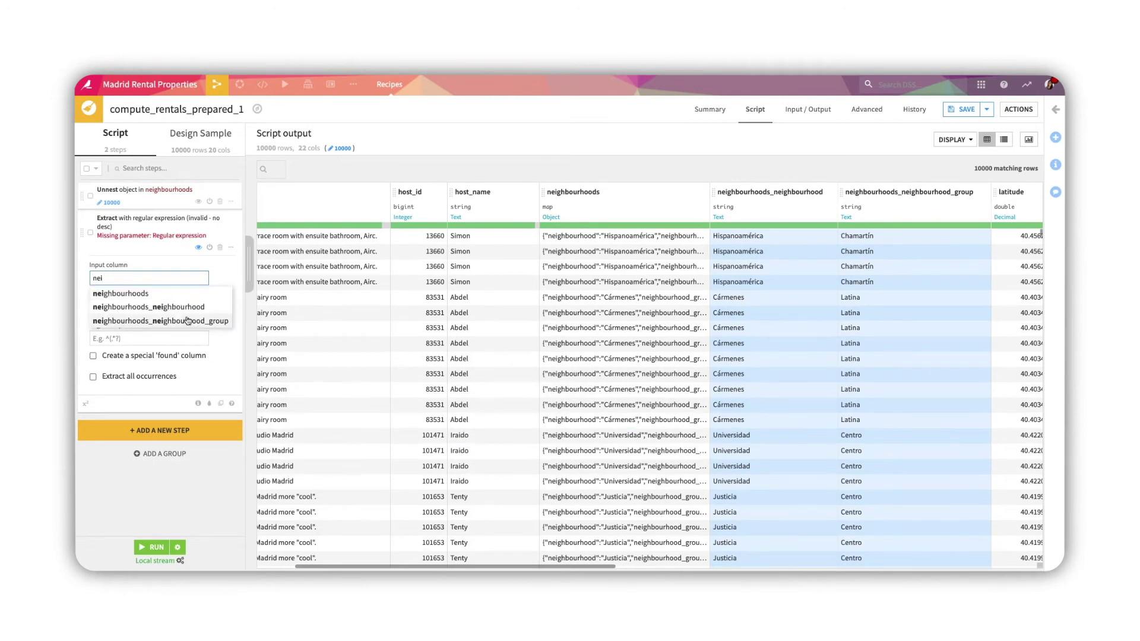
key(Return)
key(Tab)
text(ne)
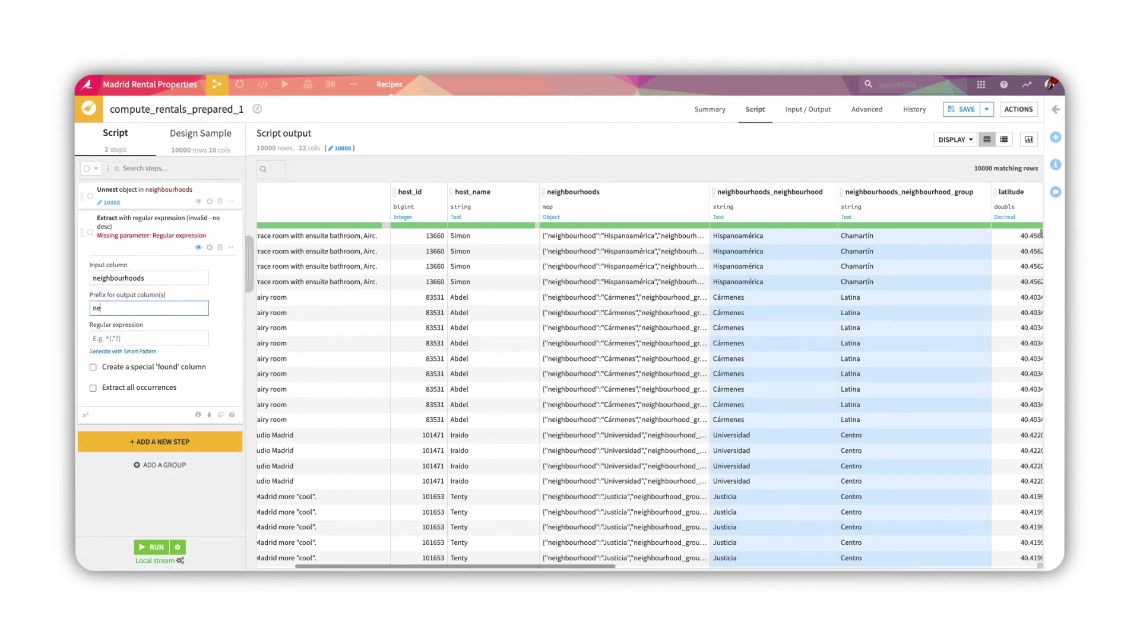
text(ighborhood)
Generate the pattern with Smart Pattern from examples Goya, Universidad and San Isidro.
click(148, 352)
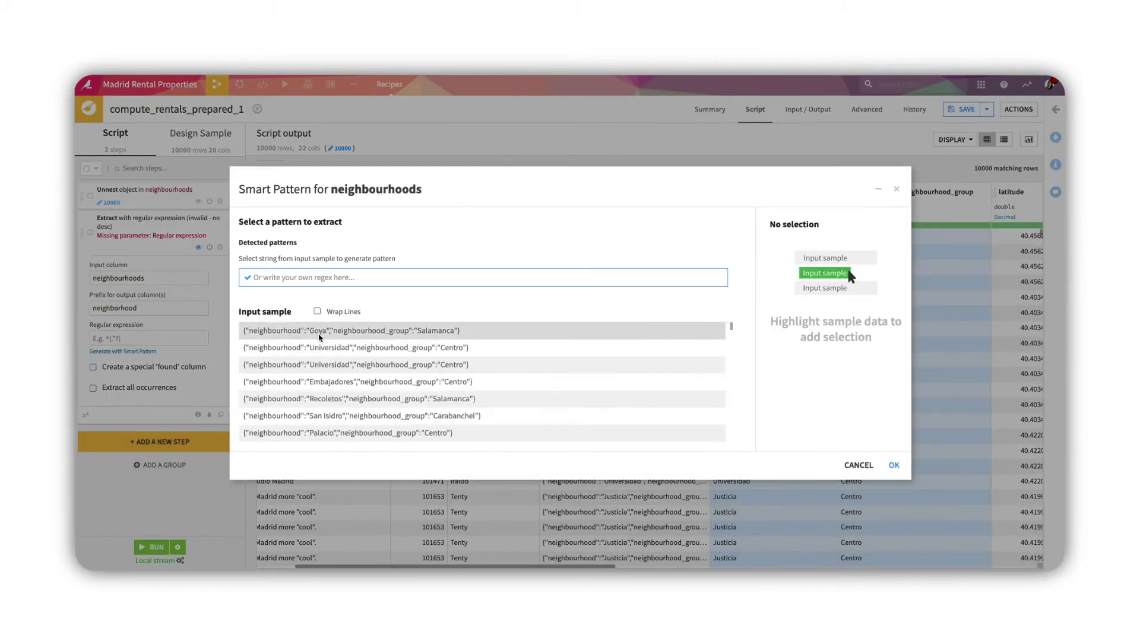
drag(327, 331, 310, 331)
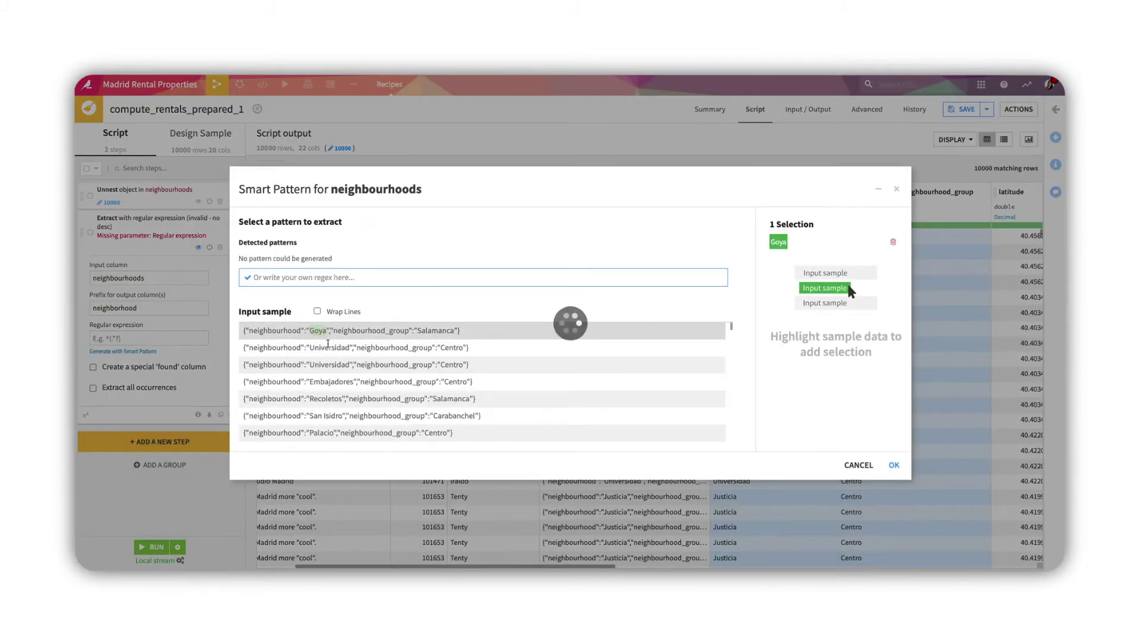
drag(349, 399, 311, 399)
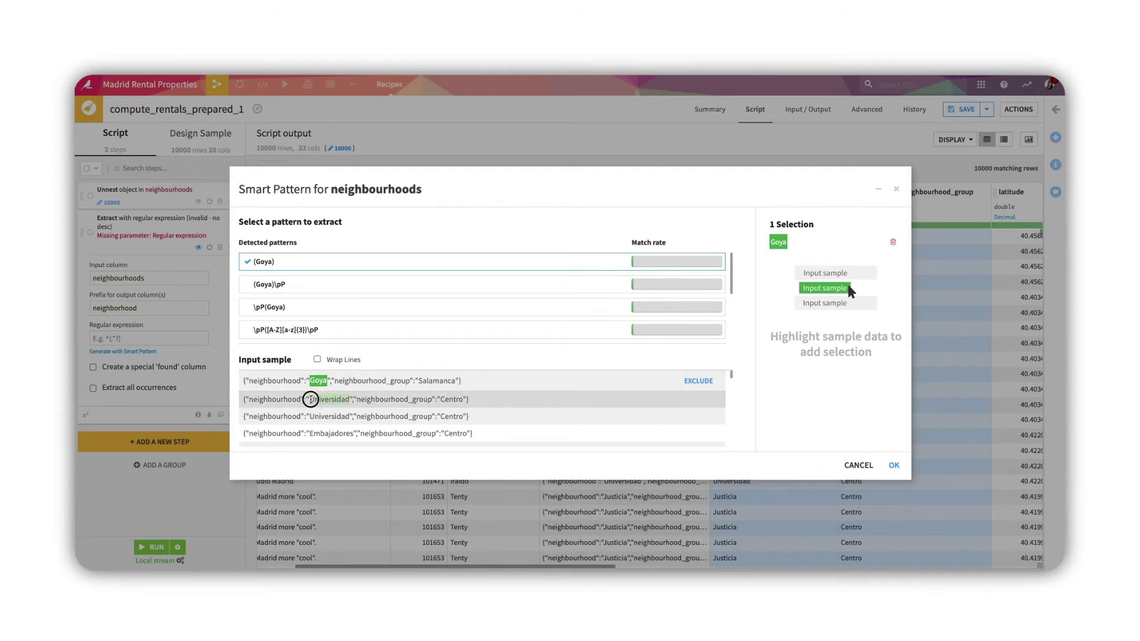
scroll(342, 425, down, 3)
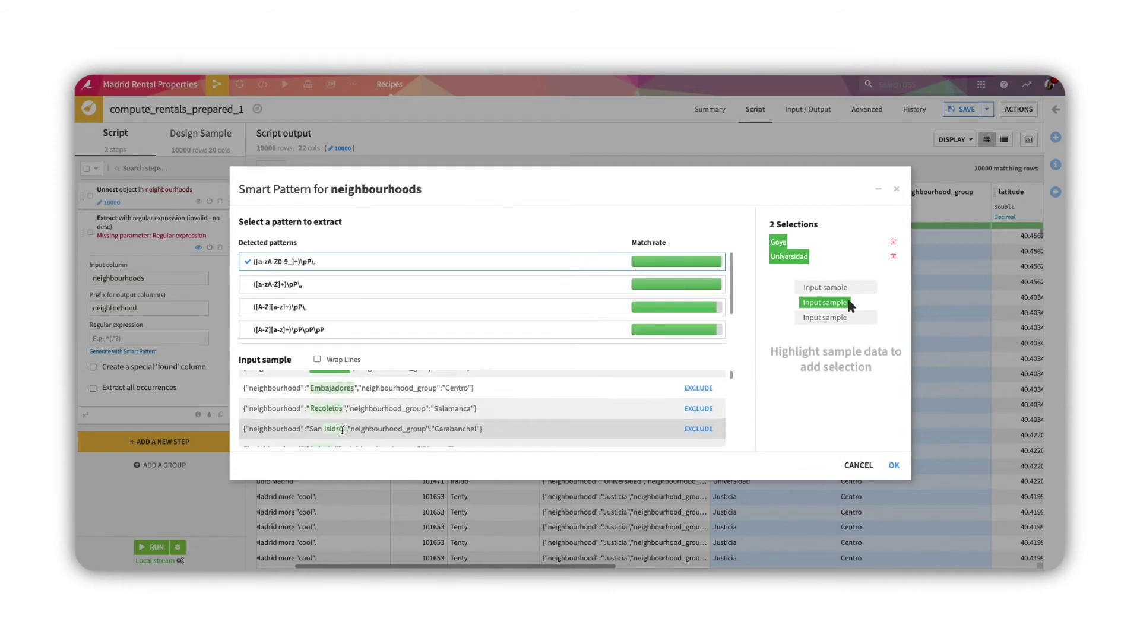
drag(344, 429, 309, 429)
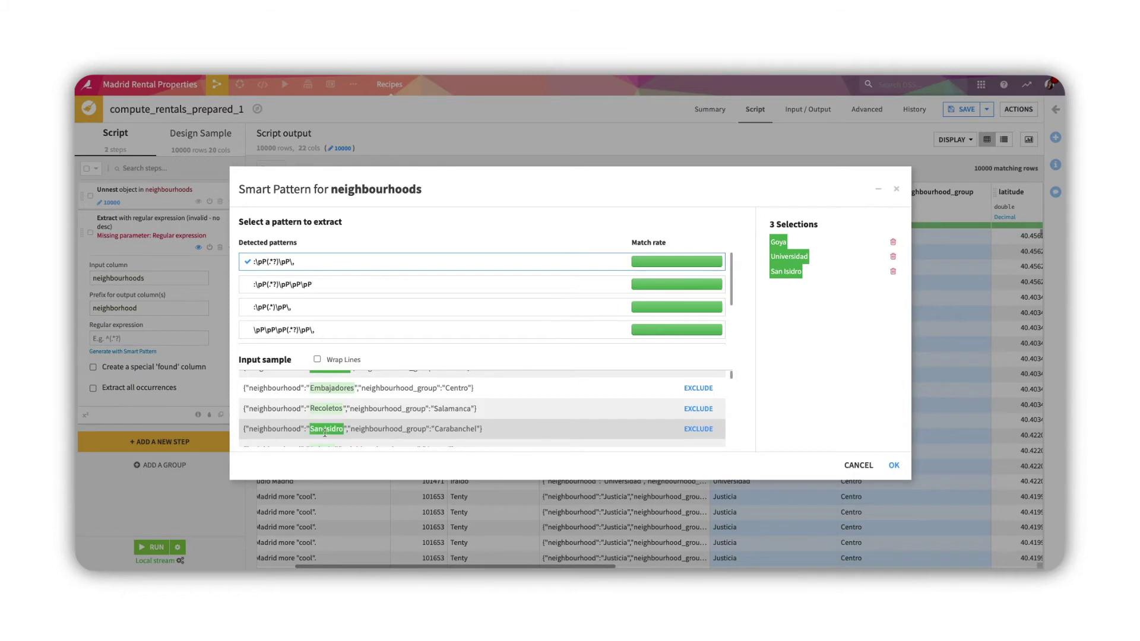
click(893, 466)
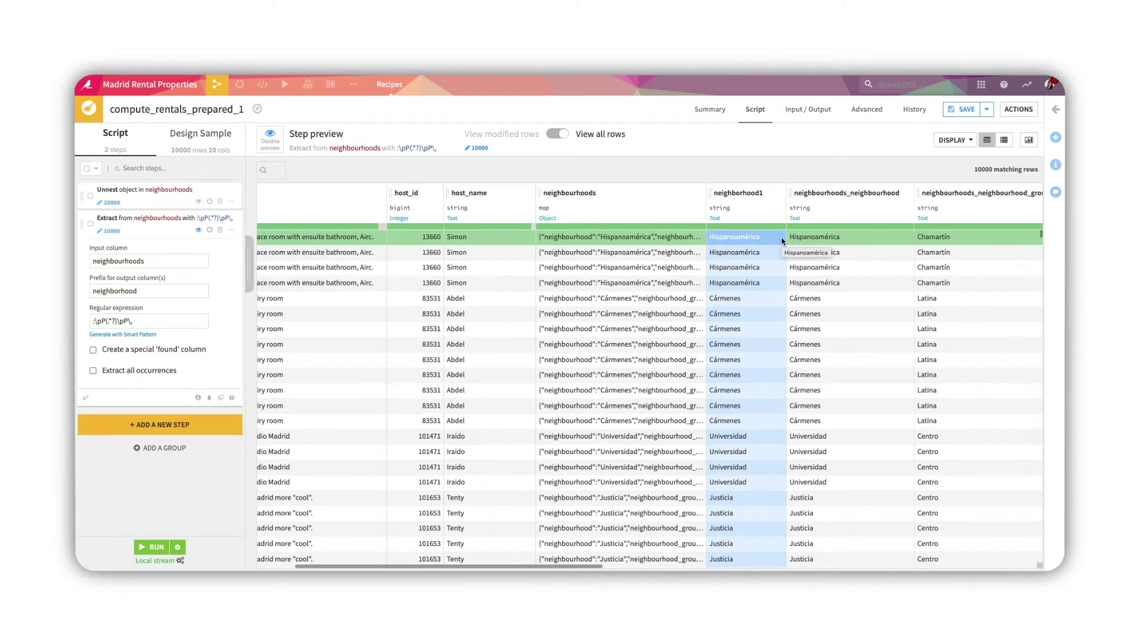
Add a Parse date step converting date and last_review to dates using yyyy-MM-dd.
scroll(1011, 204, right, 3)
scroll(1012, 203, right, 4)
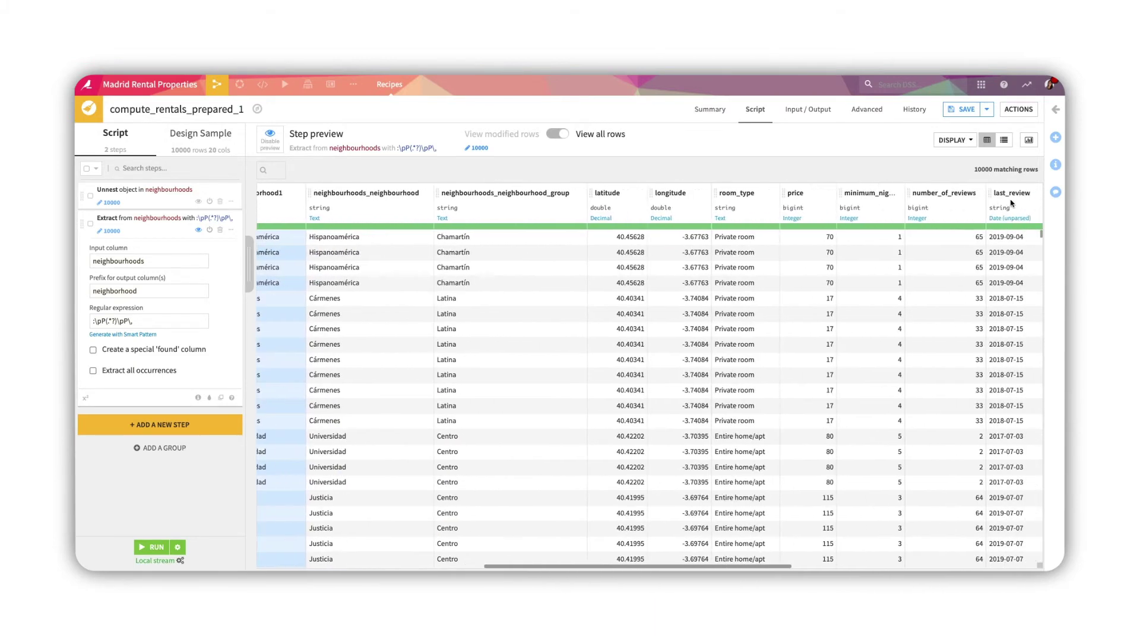
scroll(1011, 203, right, 2)
scroll(1009, 204, right, 3)
scroll(1007, 205, right, 3)
scroll(1003, 206, right, 1)
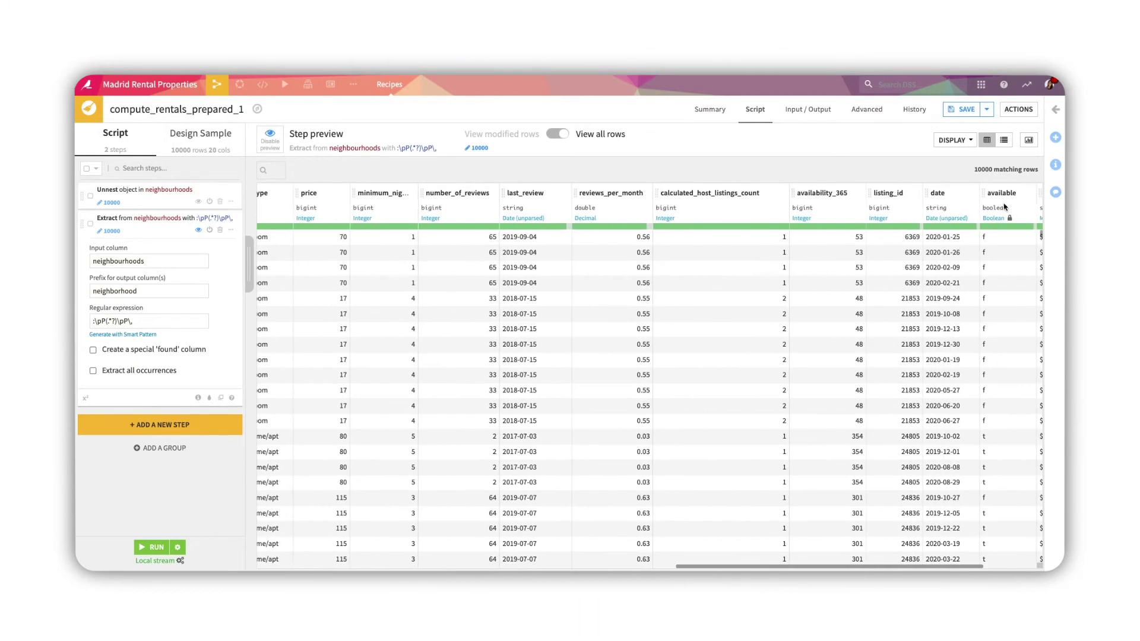
click(976, 193)
click(952, 272)
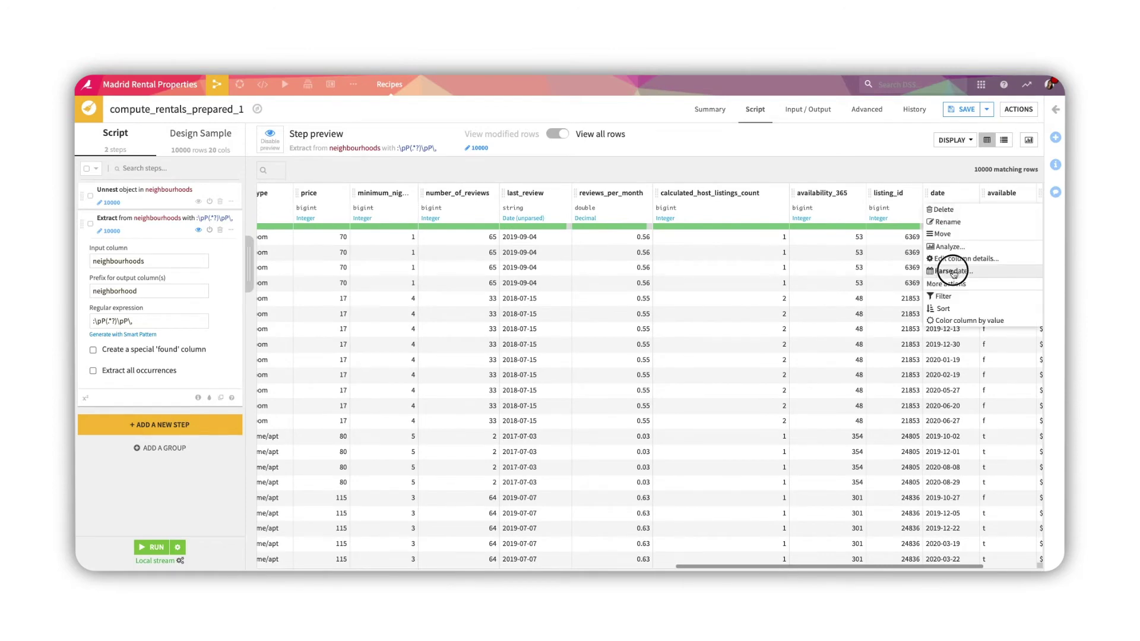
click(876, 475)
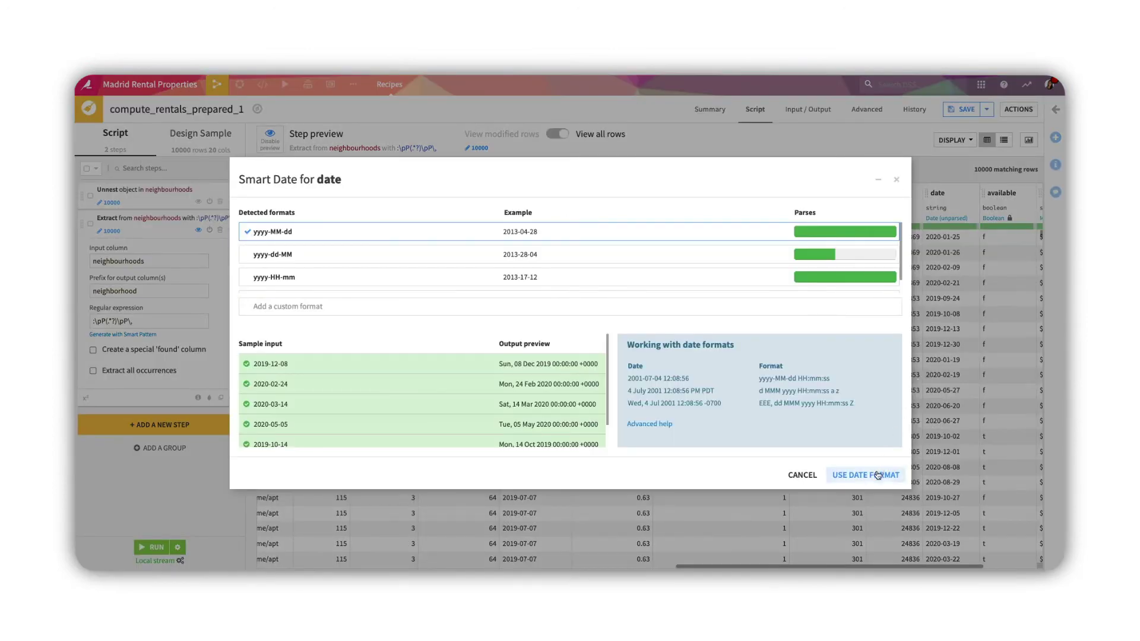
click(149, 277)
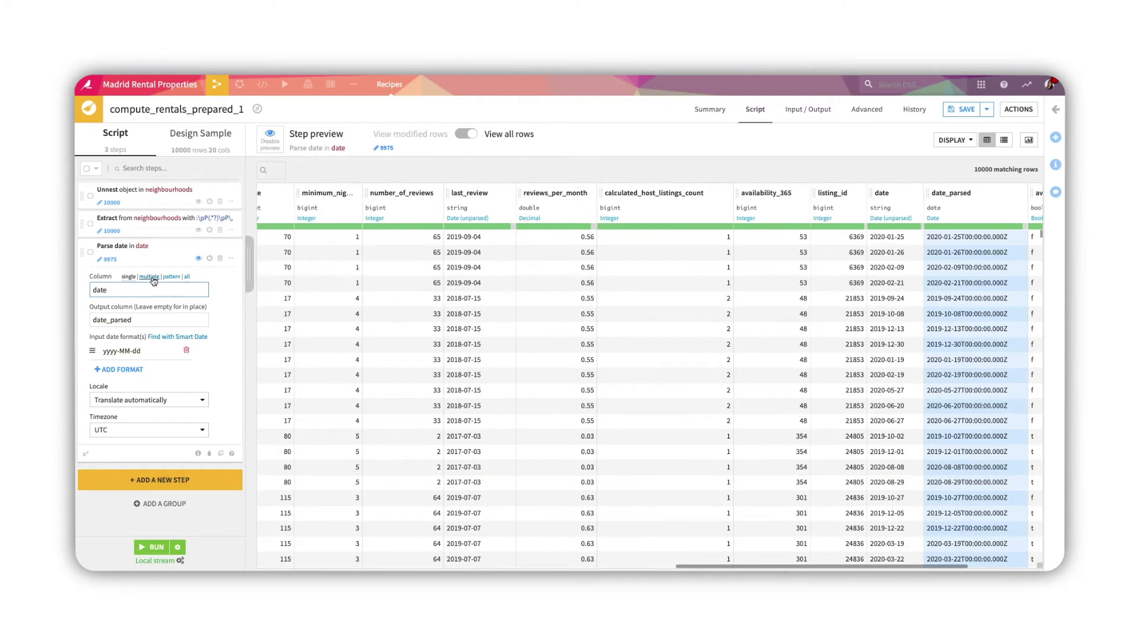
click(140, 309)
click(142, 455)
text(last_review)
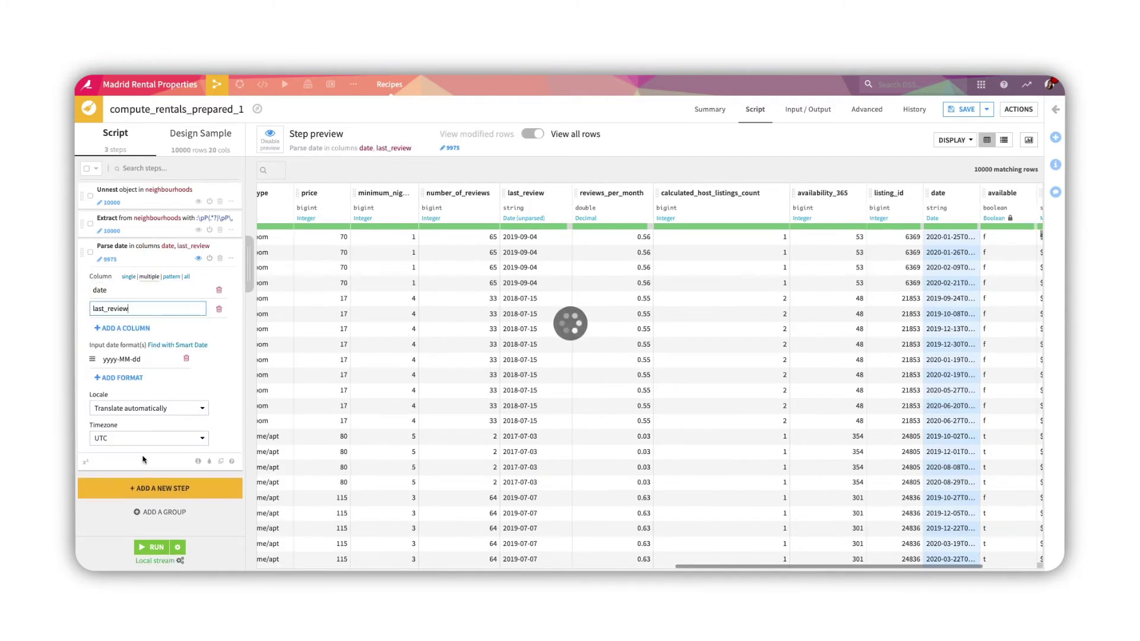
click(142, 459)
scroll(840, 198, right, 3)
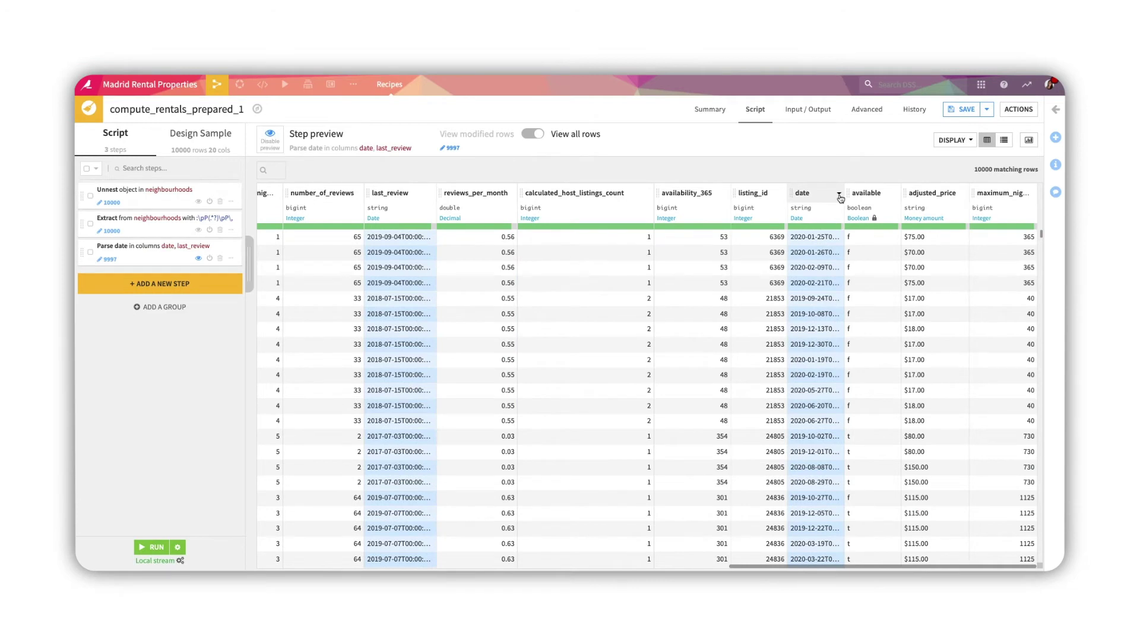
Extract date components from date, naming the outputs day_of_week and week_of_year.
click(839, 195)
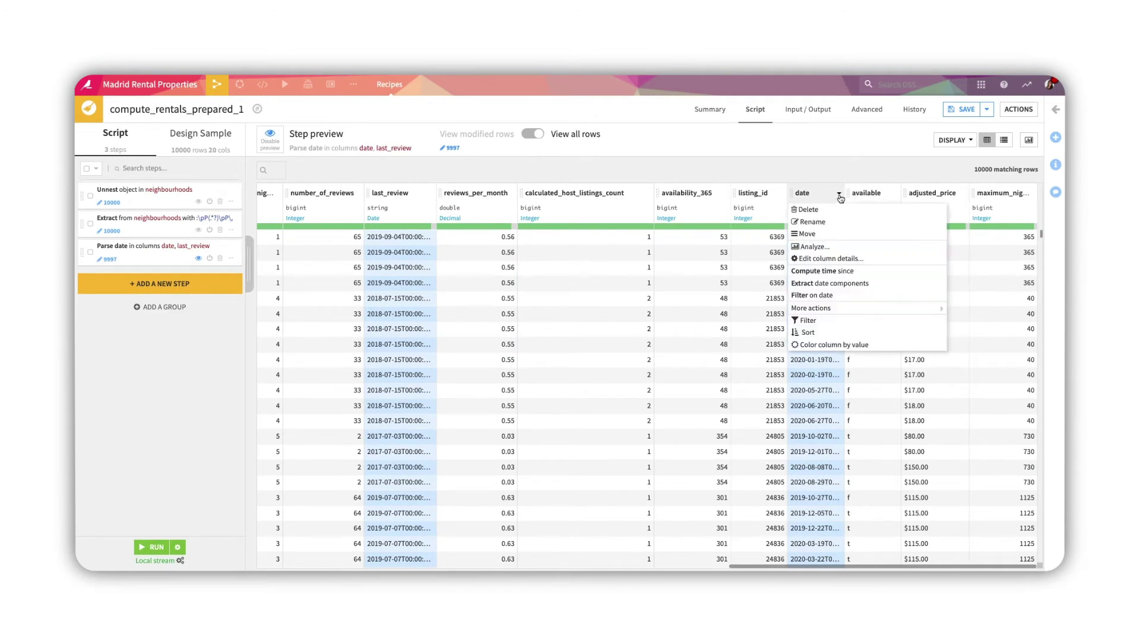
click(840, 284)
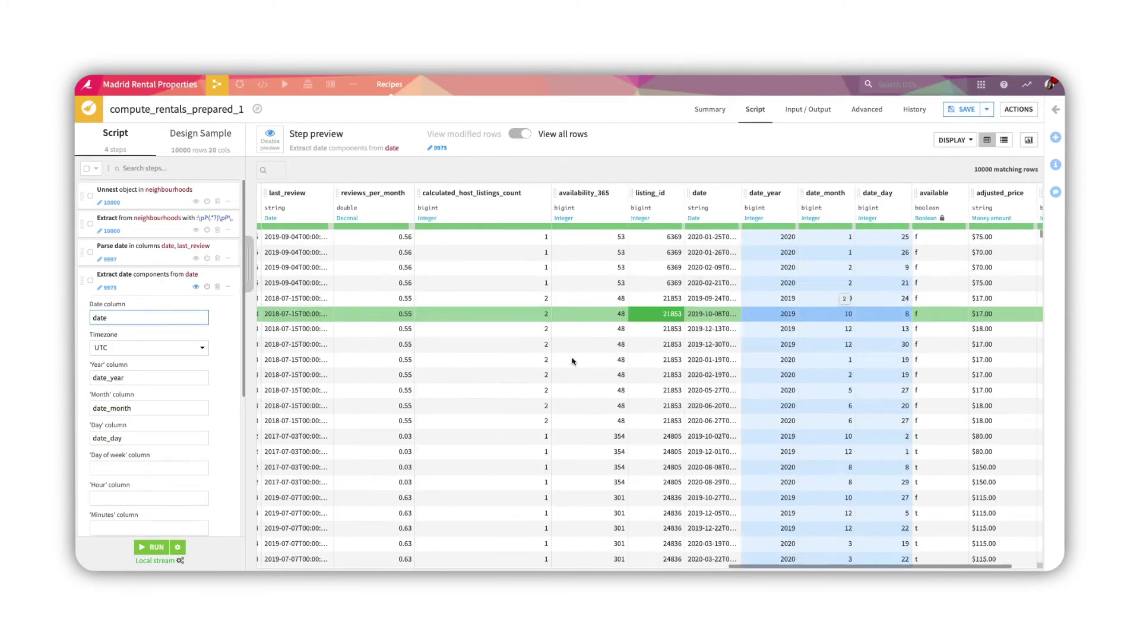
click(165, 467)
text(day_of)
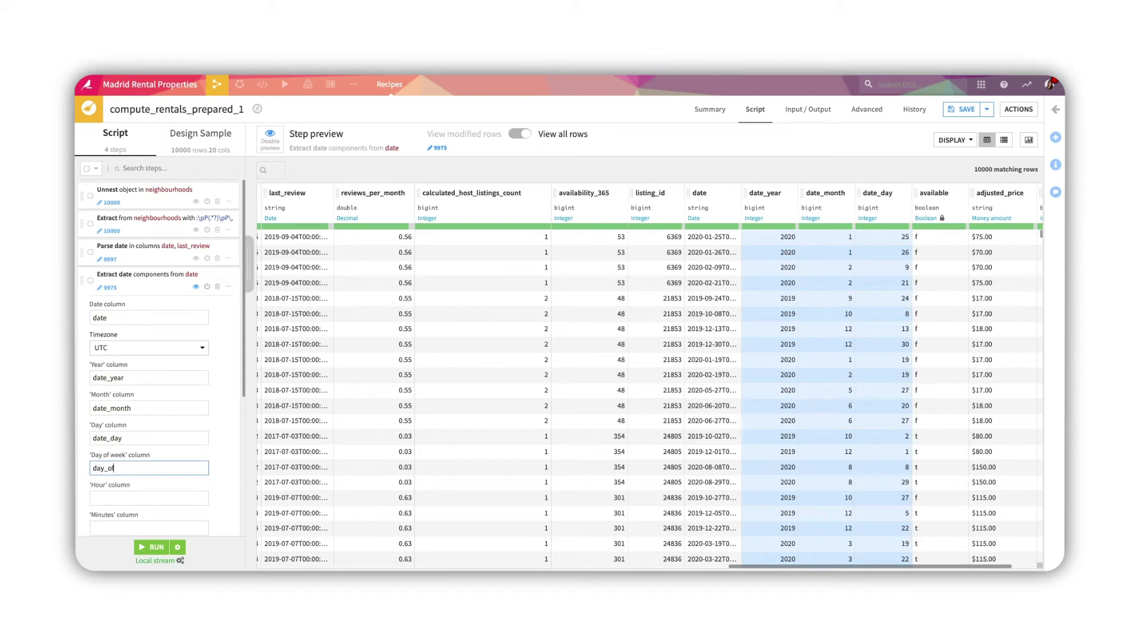
text(_week)
scroll(188, 526, down, 2)
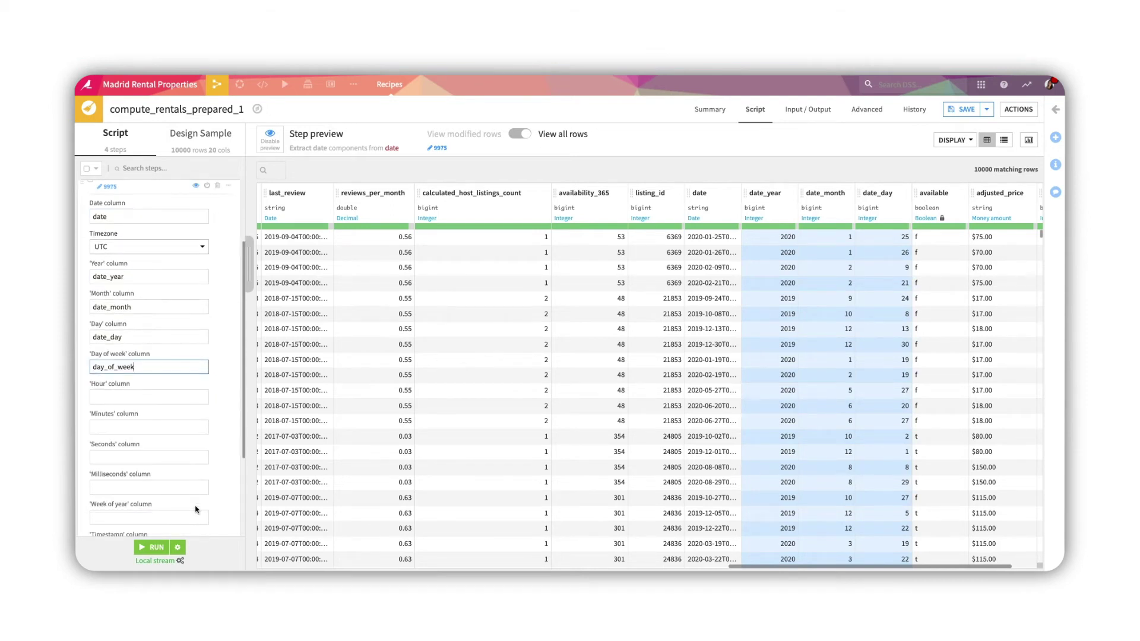
click(190, 517)
text(week_o)
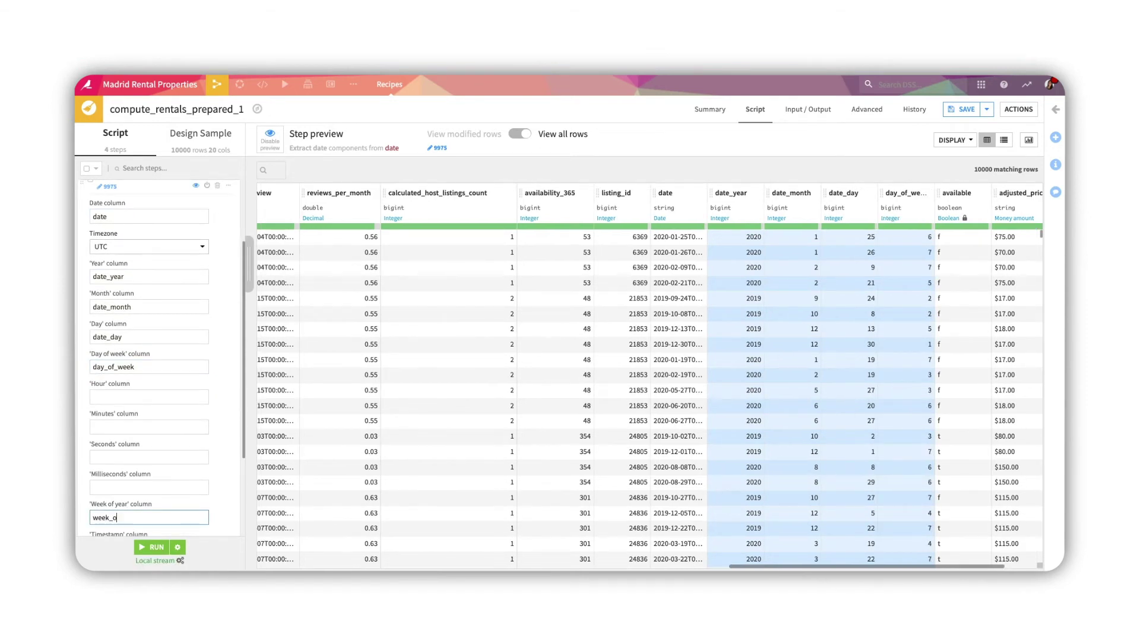
text(f_year)
Clear the Year, Month and Day output names so only the two new columns remain.
mouse_move(134, 337)
mouse_down()
mouse_move(77, 334)
mouse_move(86, 307)
mouse_up()
key(BackSpace)
key(BackSpace)
drag(137, 277, 94, 276)
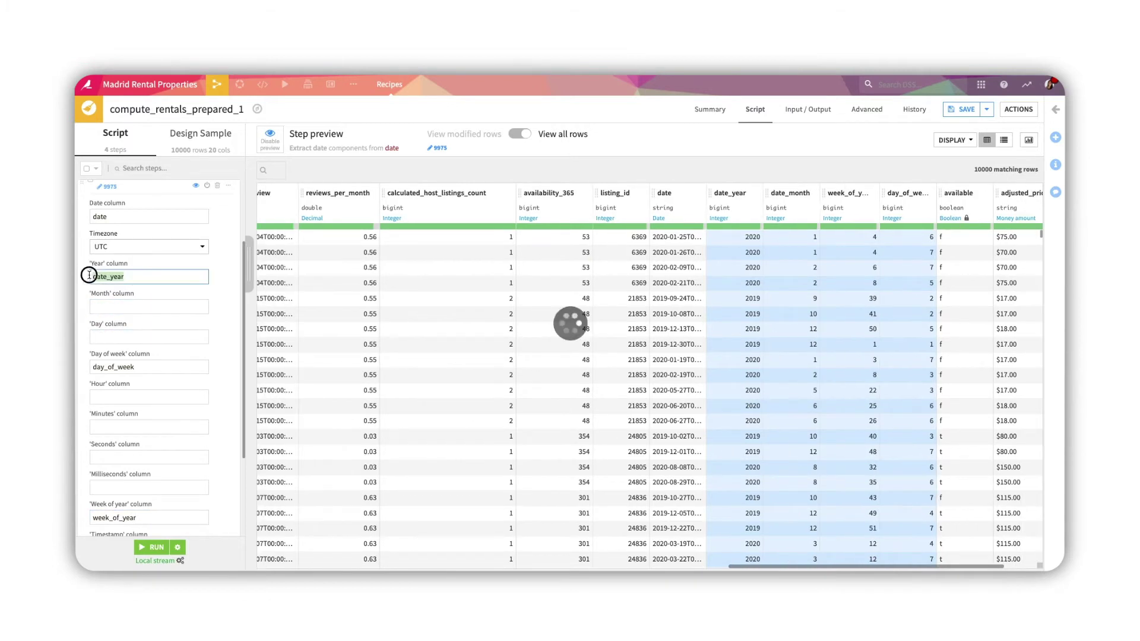
key(BackSpace)
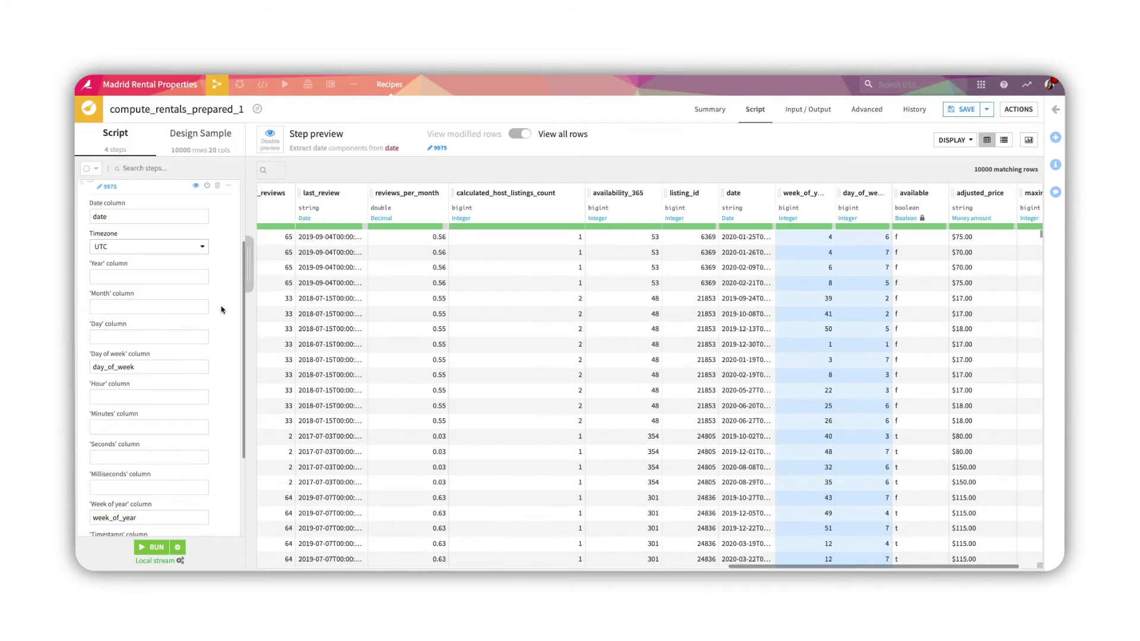
scroll(222, 309, down, 5)
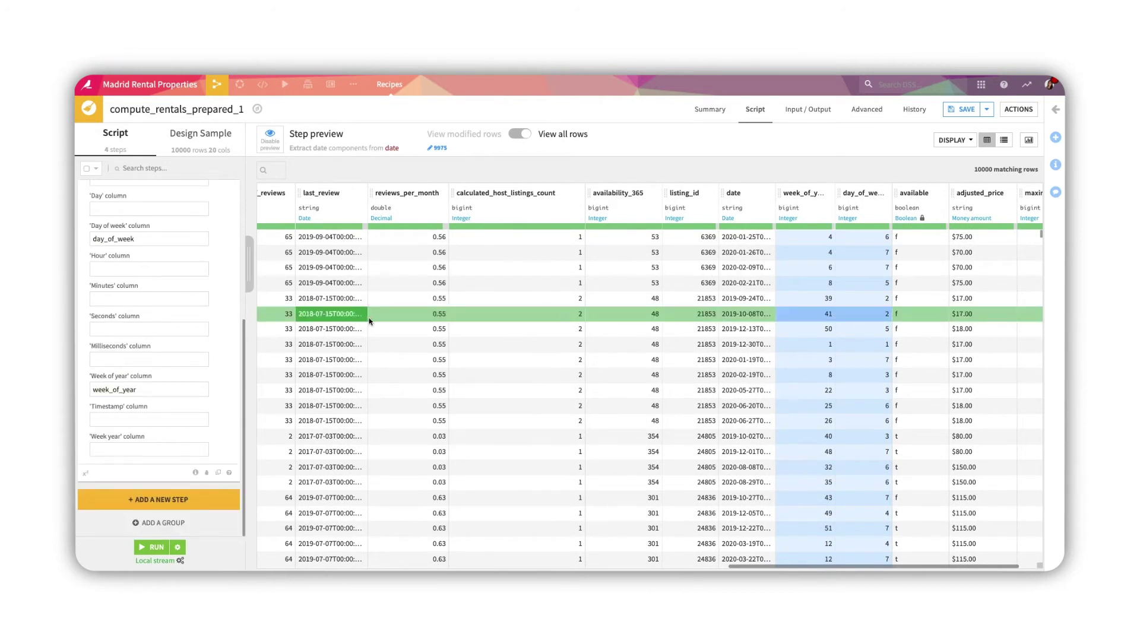
scroll(371, 321, right, 1)
scroll(371, 321, right, 1)
scroll(371, 321, down, 1)
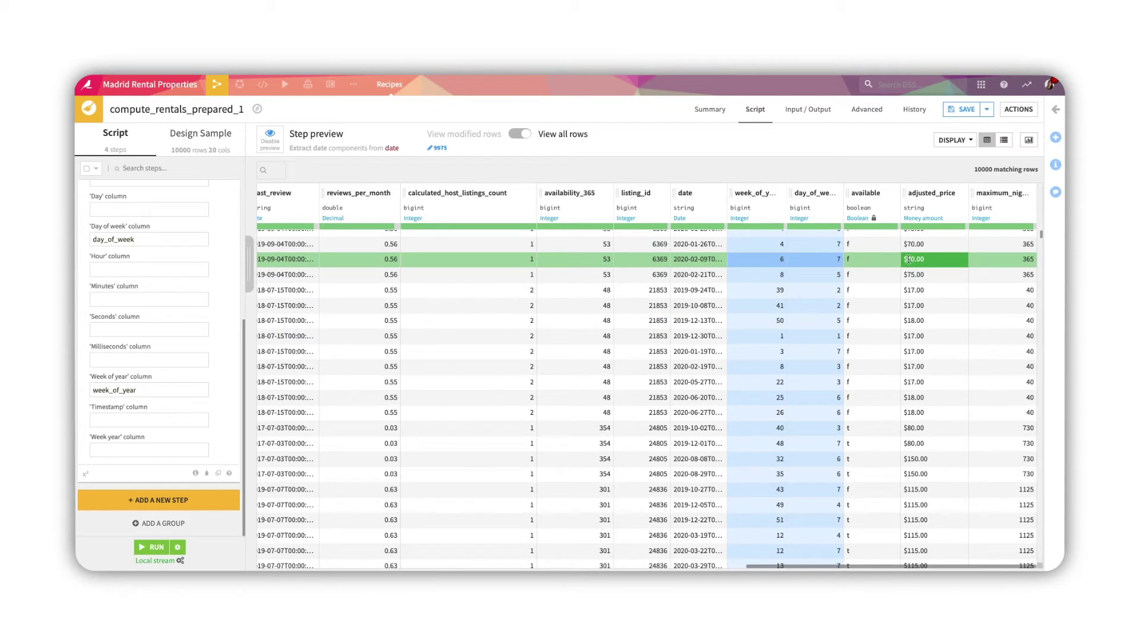
mouse_move(931, 212)
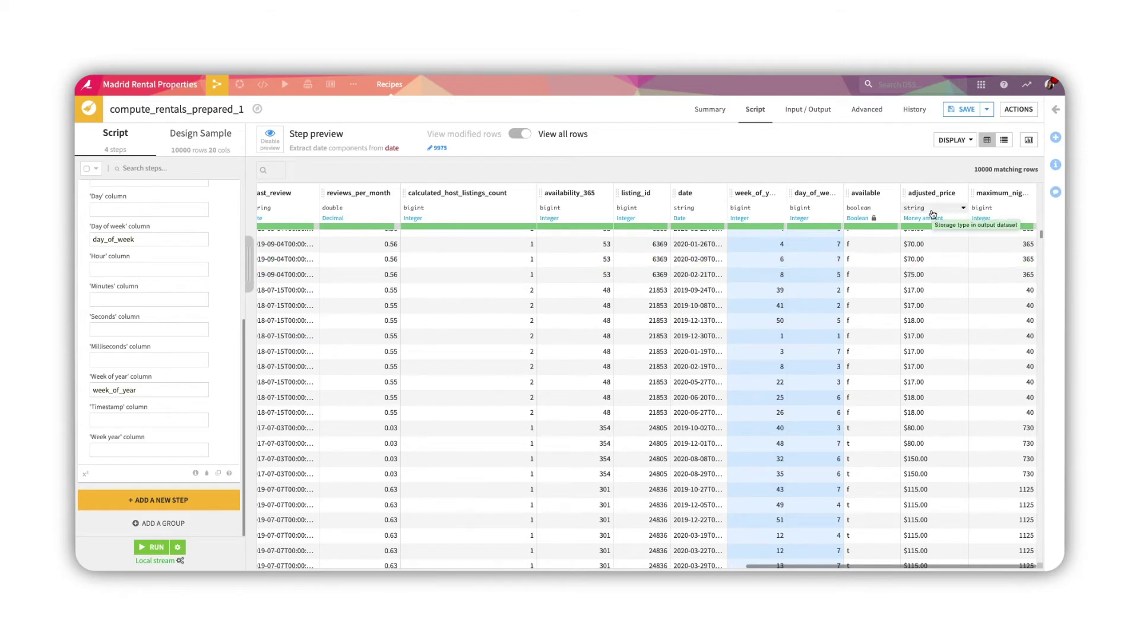
Split adjusted_price into adjusted_price_currency_code and adjusted_price_amount columns and inspect the result.
click(904, 244)
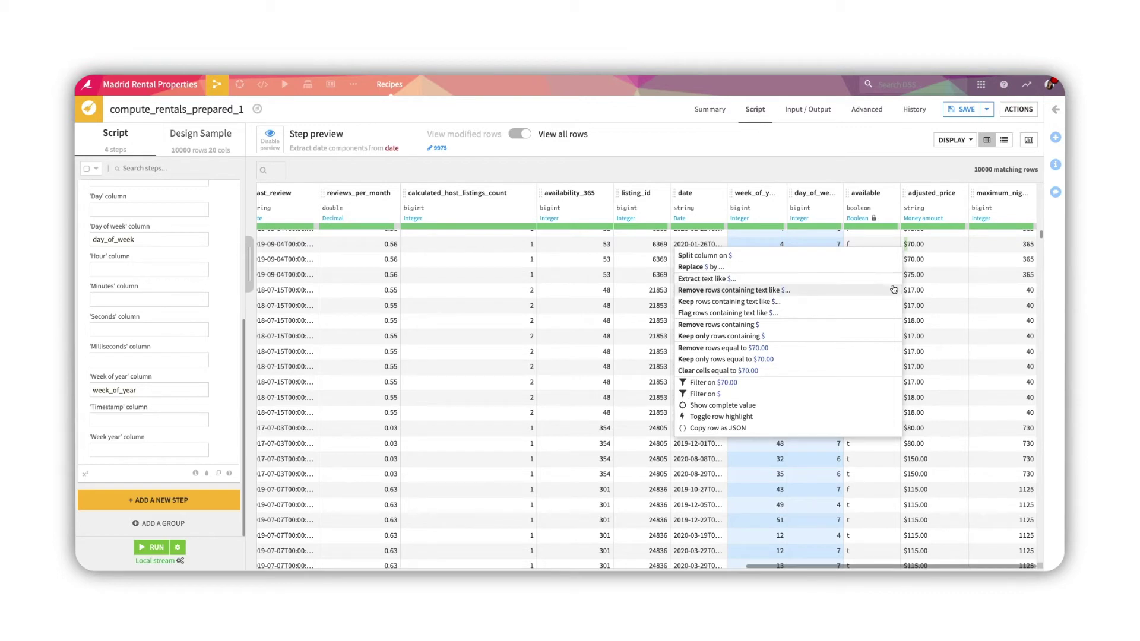
click(962, 194)
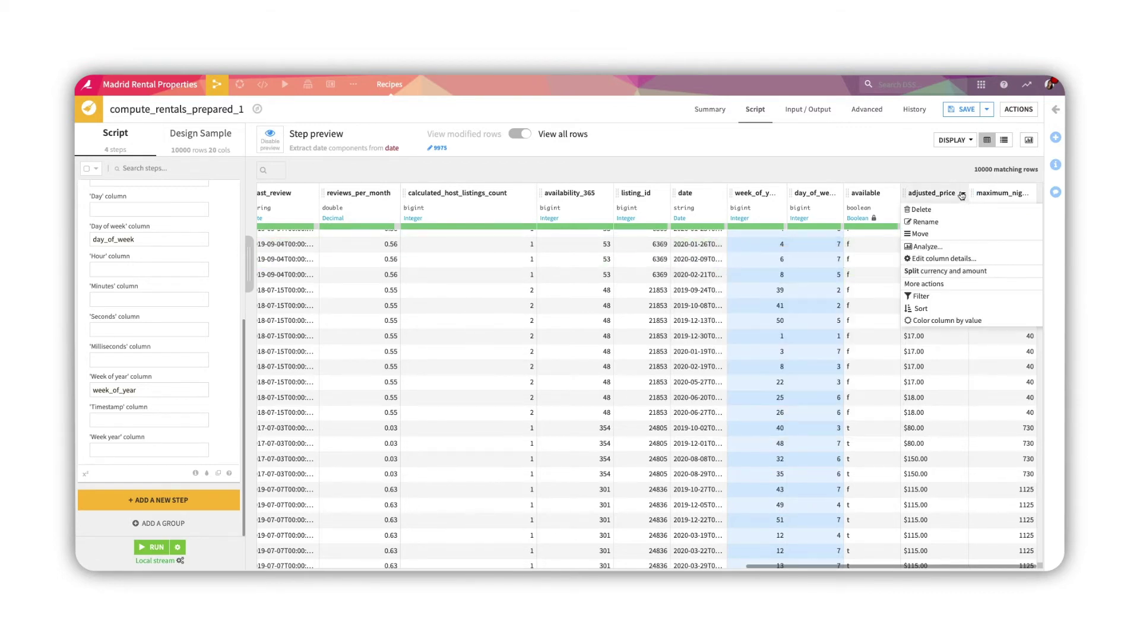
click(989, 272)
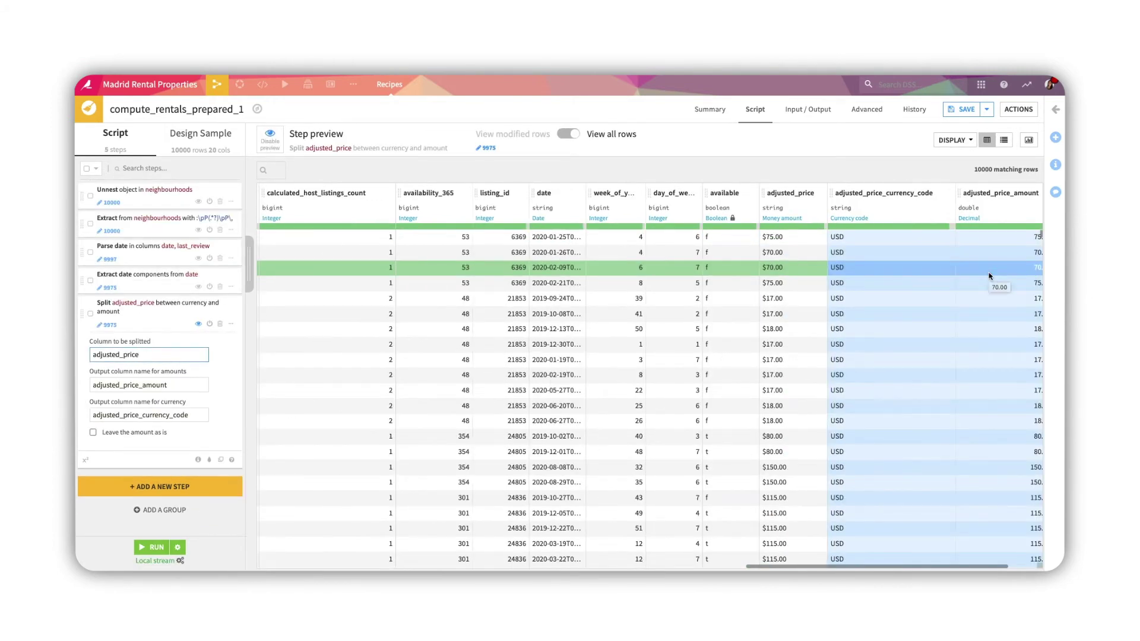
scroll(989, 275, right, 2)
scroll(990, 275, right, 1)
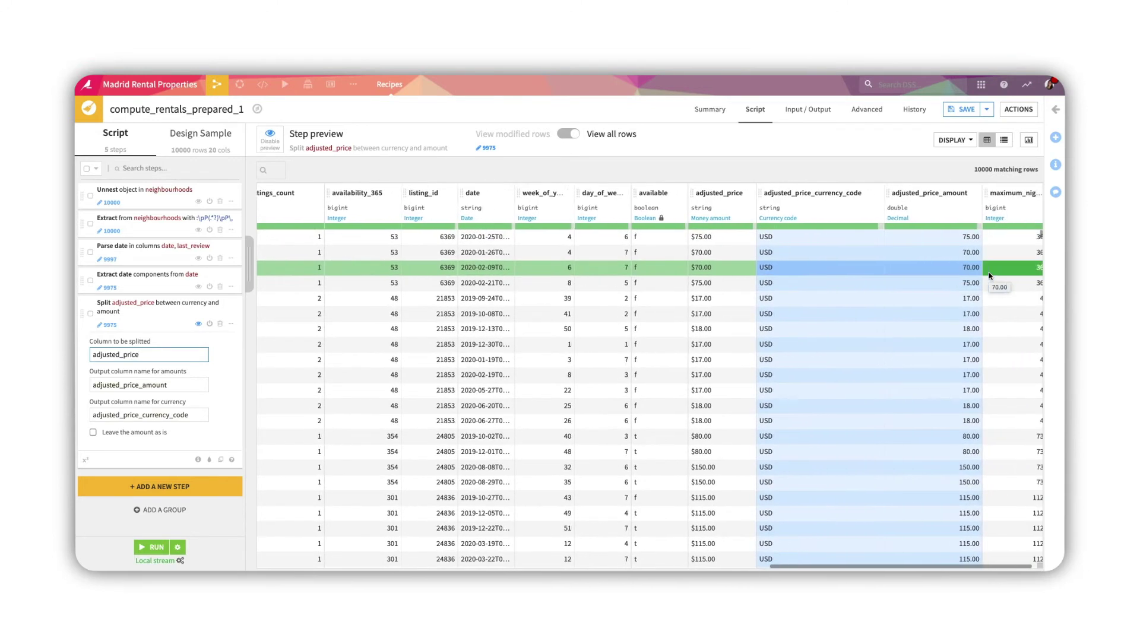
scroll(989, 275, right, 1)
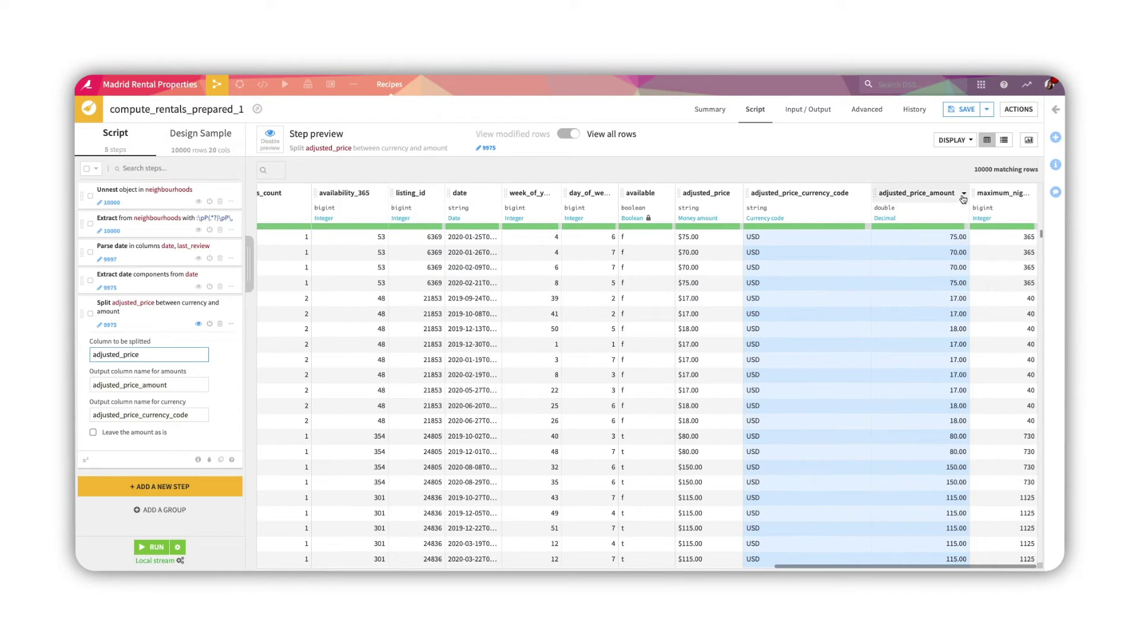
mouse_move(917, 192)
click(963, 198)
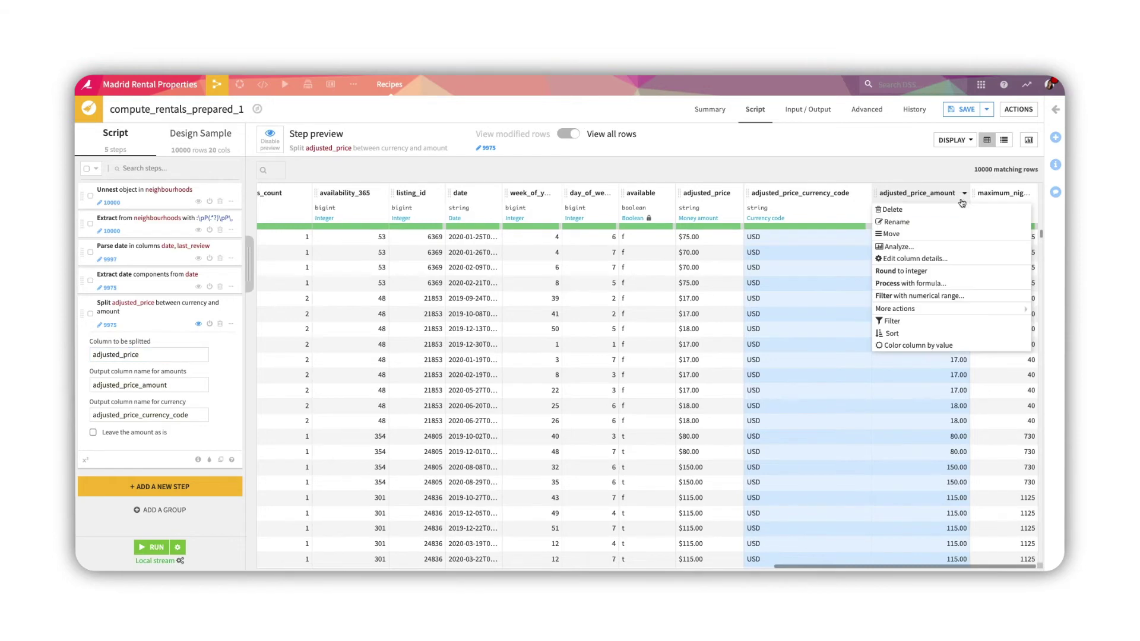
Analyze adjusted_price_amount's categorical value counts and numerical statistics.
click(941, 237)
click(371, 223)
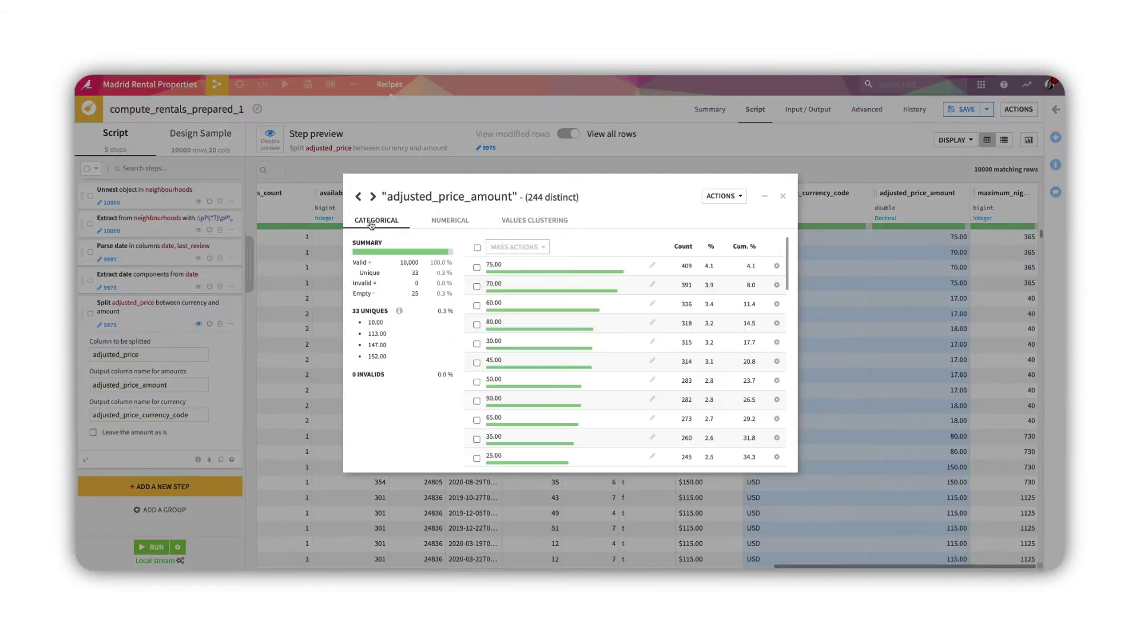
scroll(579, 373, down, 2)
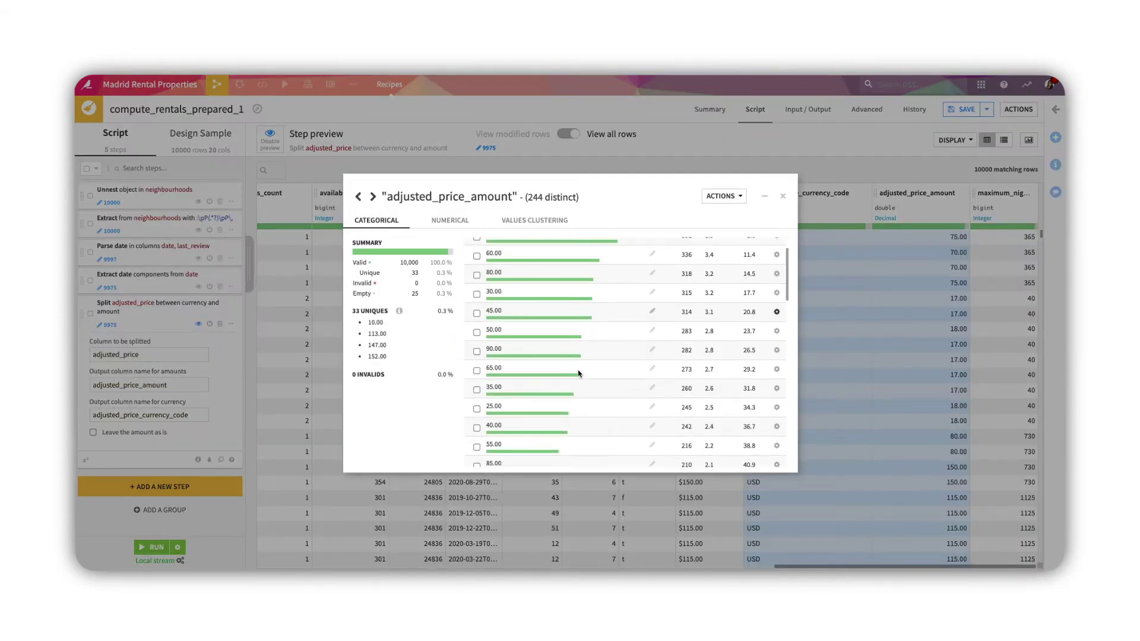
click(456, 226)
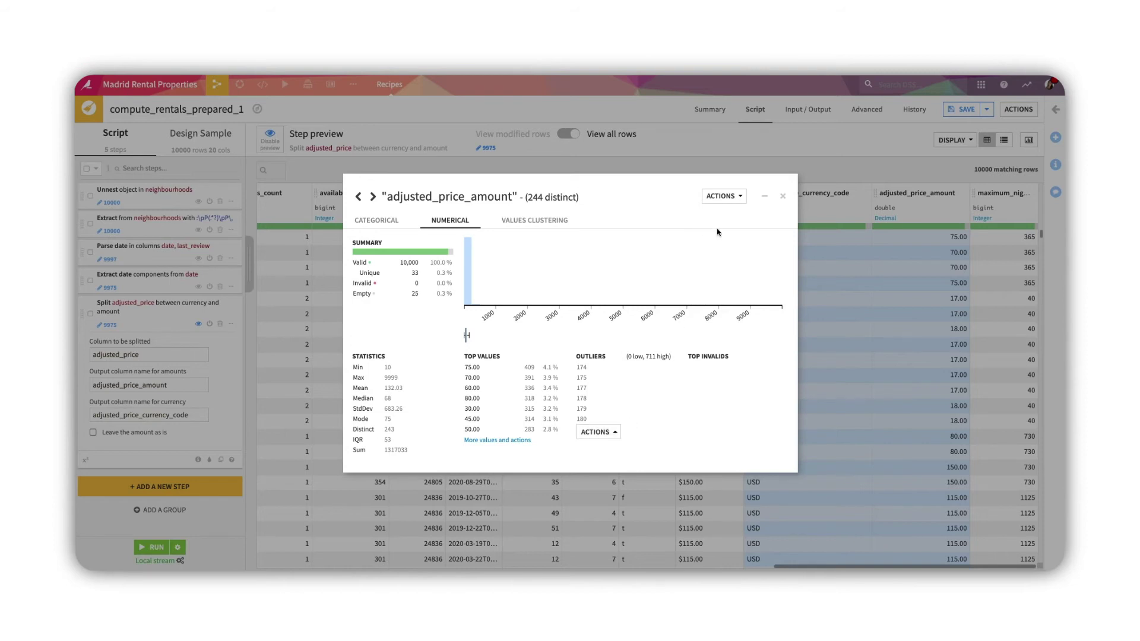
Remove the 25 rows with empty adjusted_price_amount, briefly viewing the deleted rows.
click(739, 198)
click(729, 241)
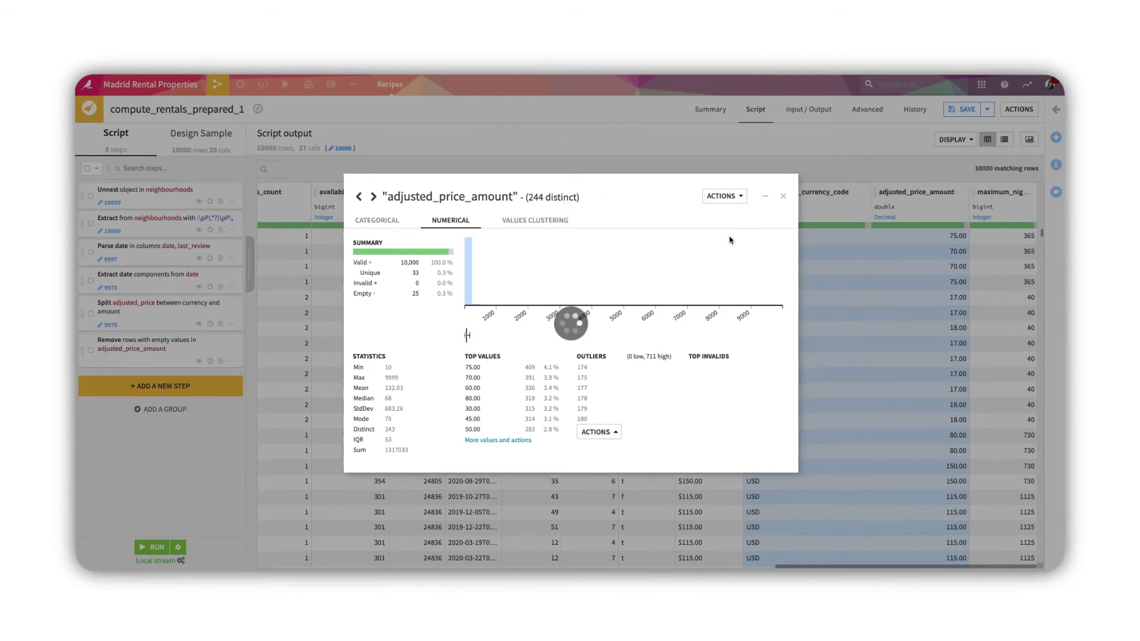
click(783, 197)
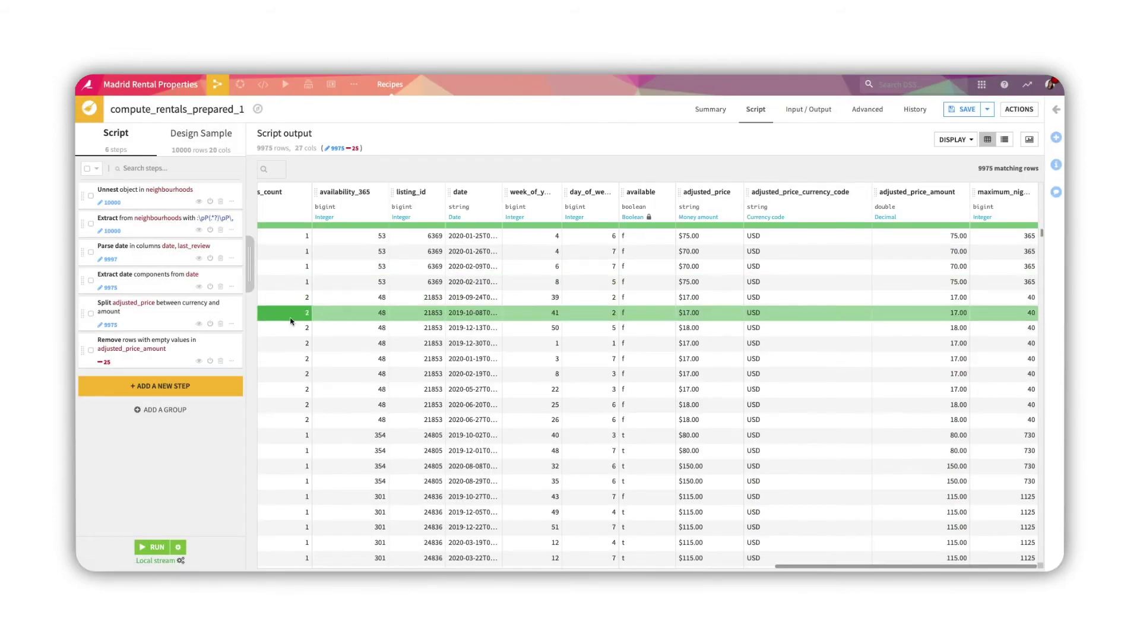
click(133, 362)
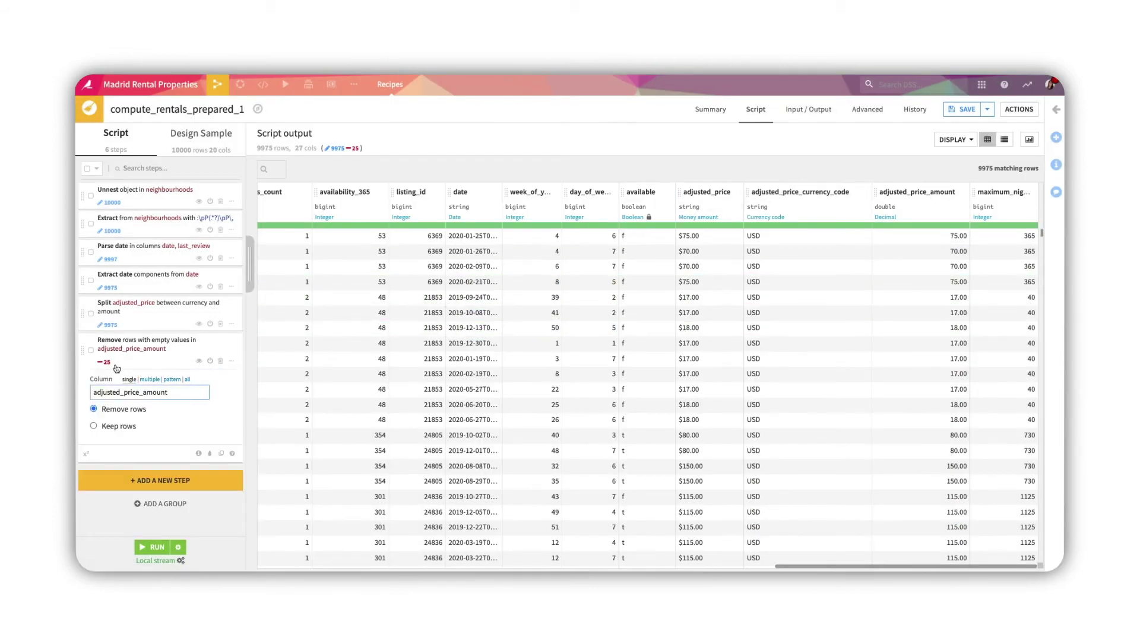
click(199, 362)
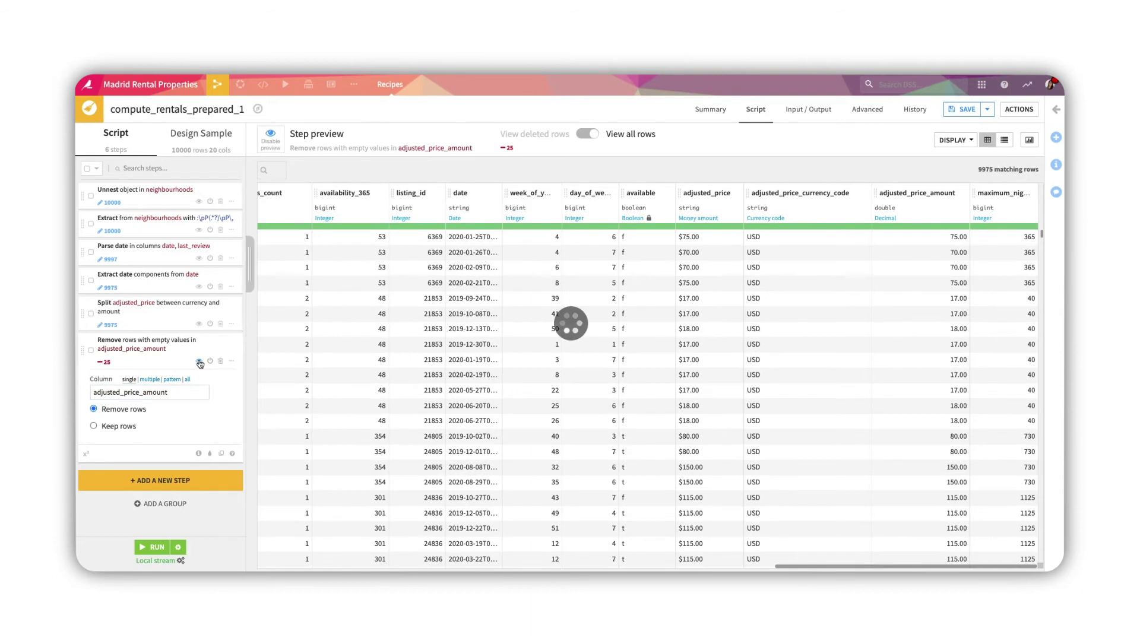
click(586, 136)
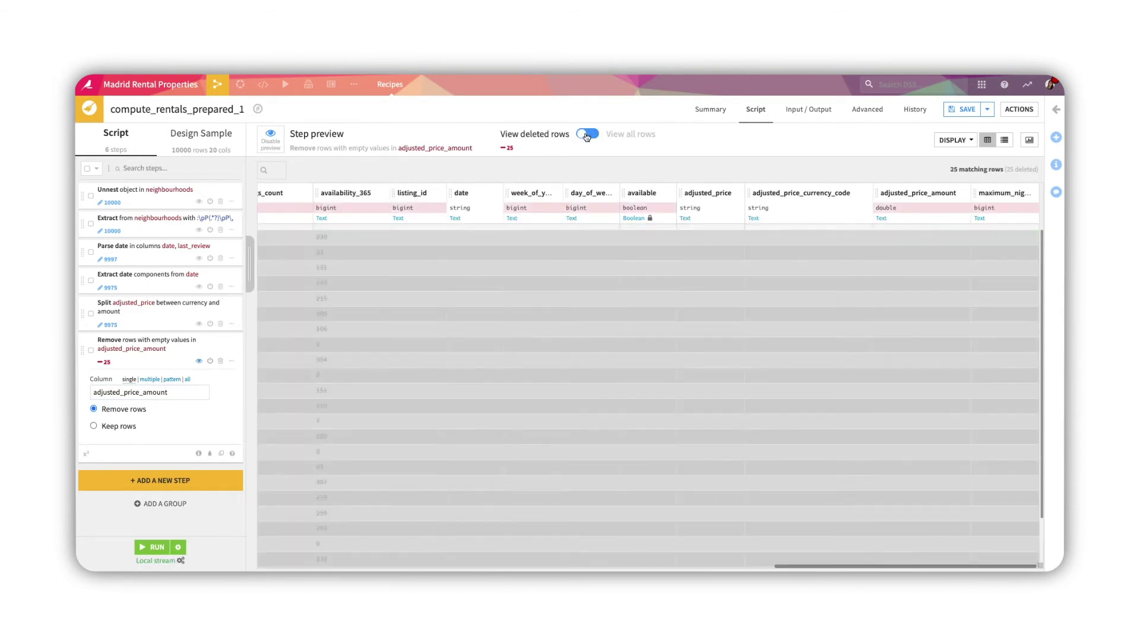
click(586, 135)
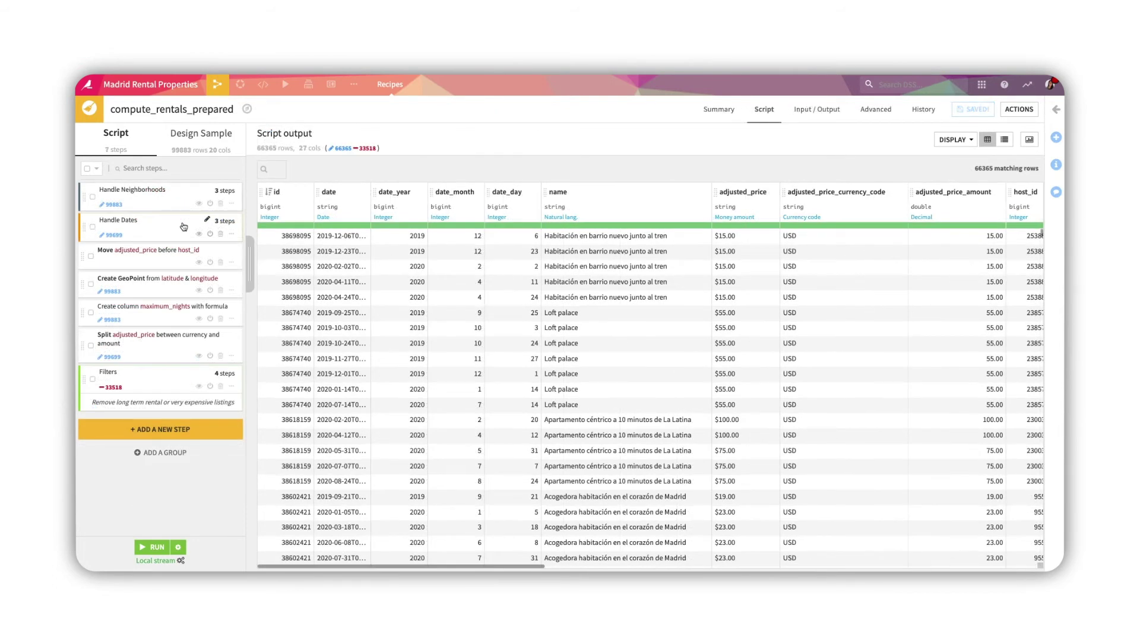
Review the Handle Dates and Filters step groups of the finished recipe.
click(183, 227)
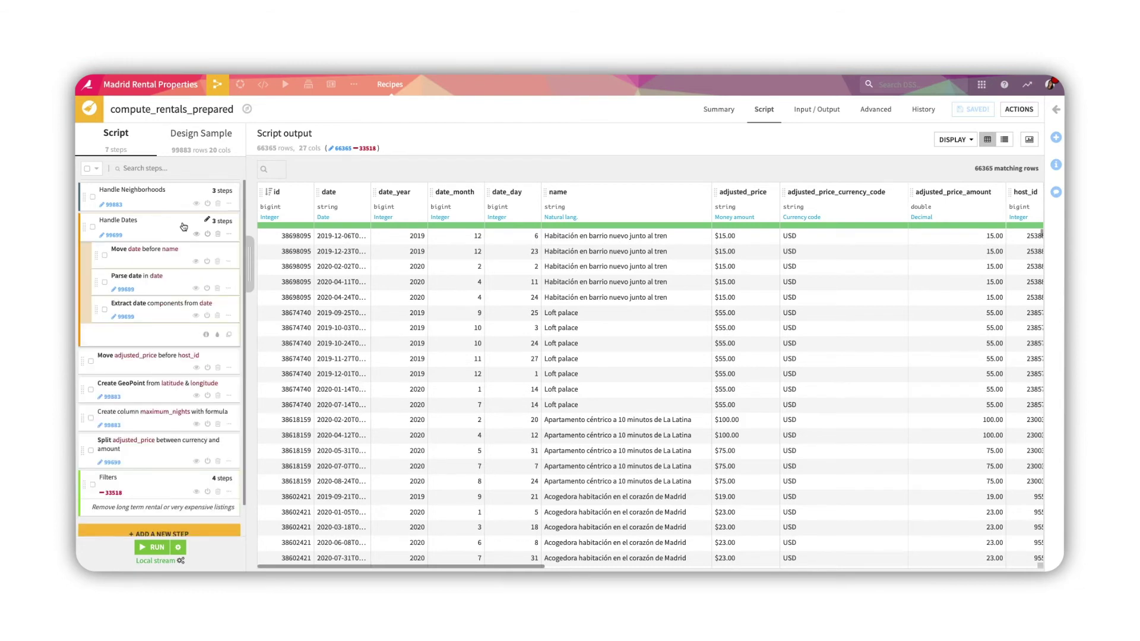
click(183, 227)
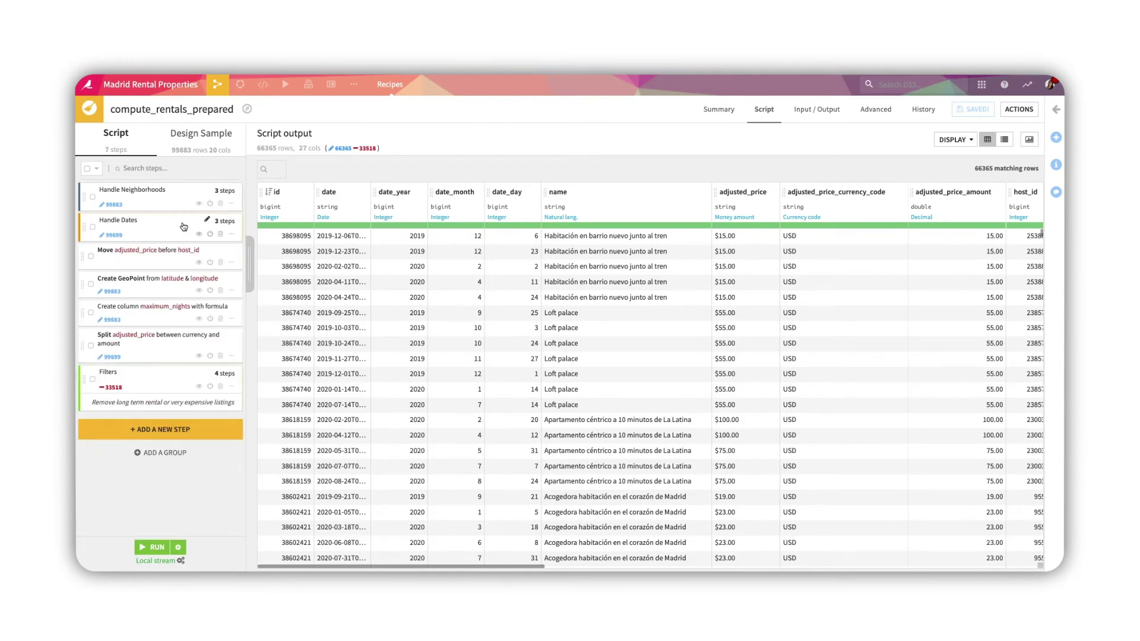
click(151, 378)
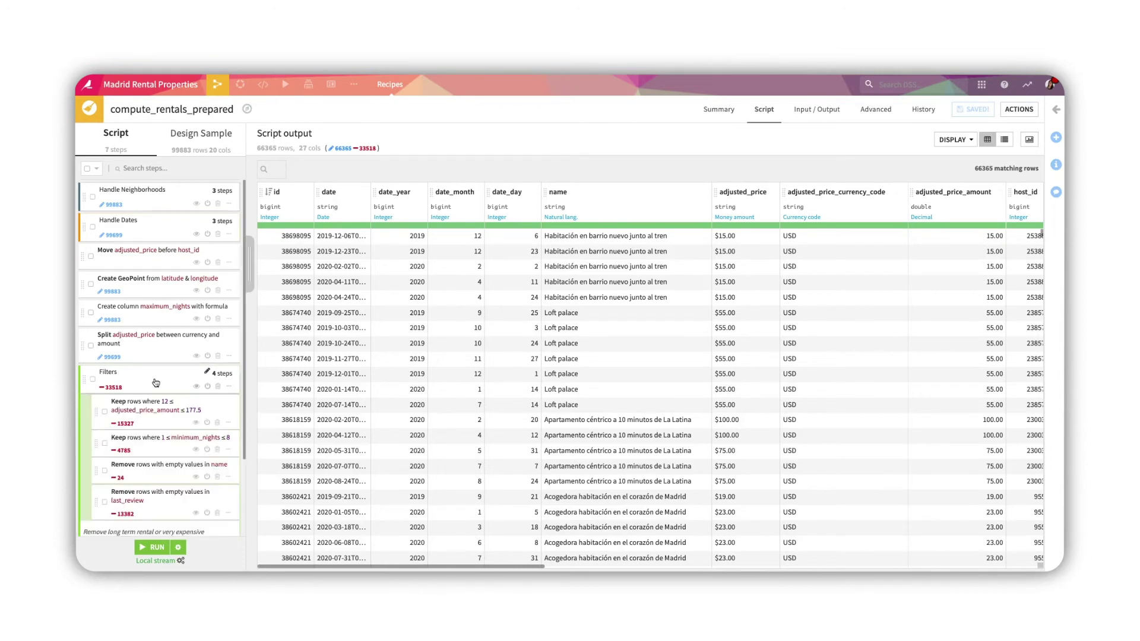
scroll(154, 385, down, 3)
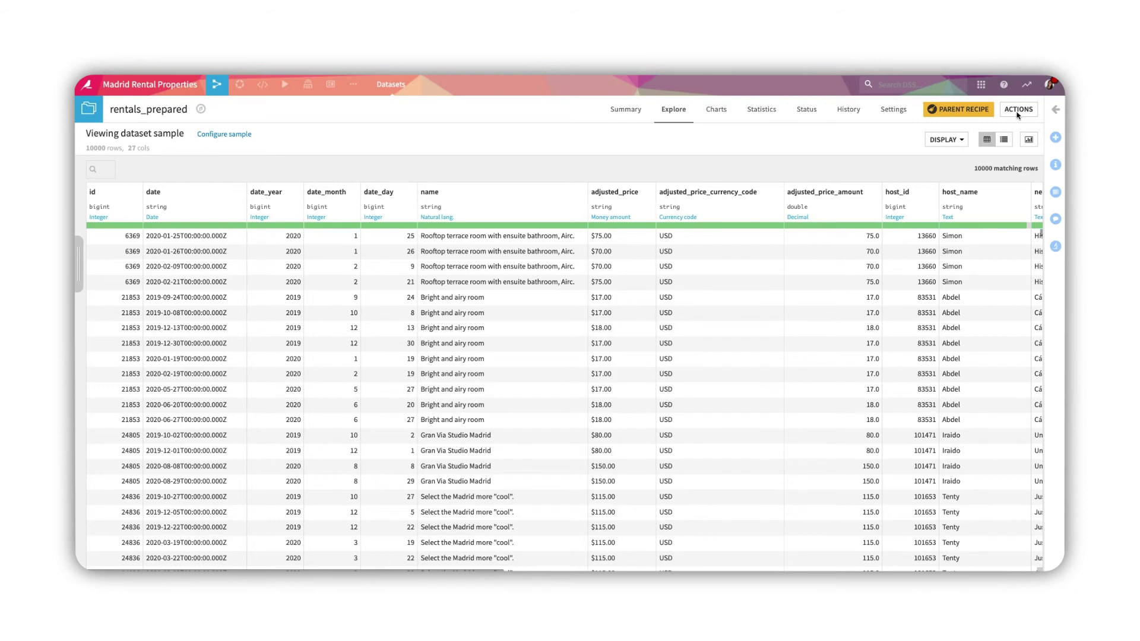
Browse the Power BI and Tableau Server plugin exporters for rentals_prepared, then cancel.
click(1017, 112)
click(949, 145)
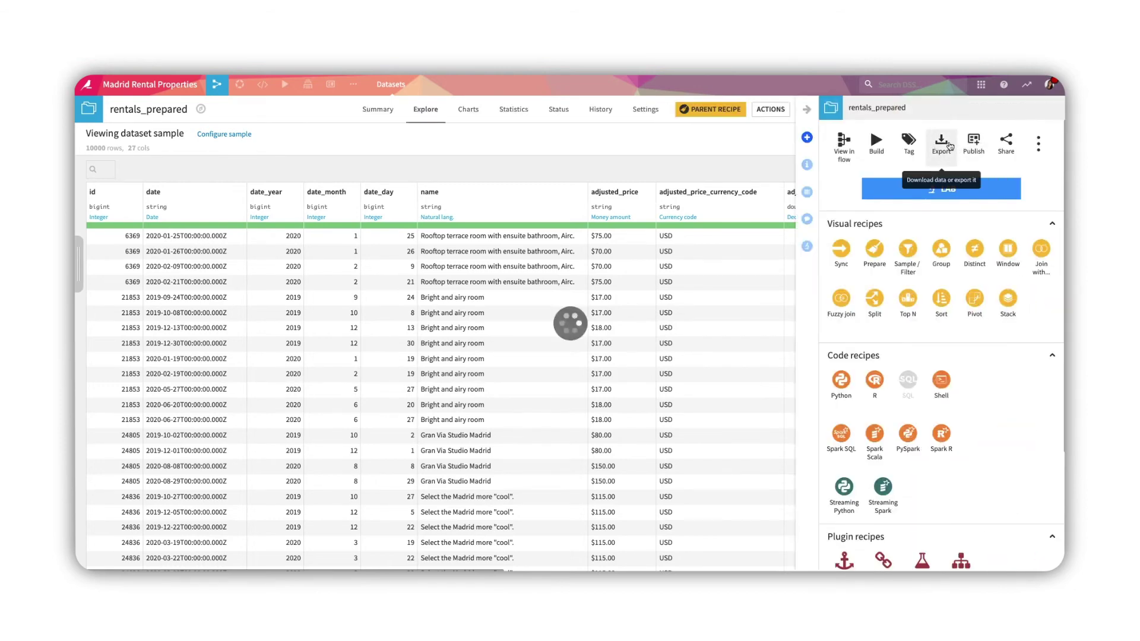
click(533, 287)
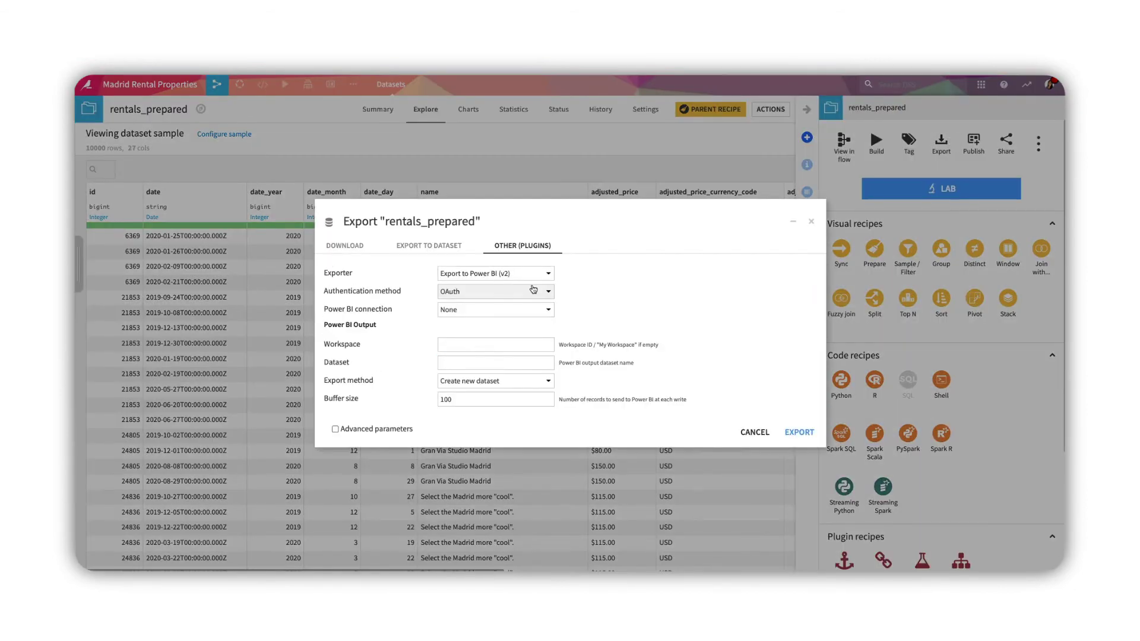
click(545, 273)
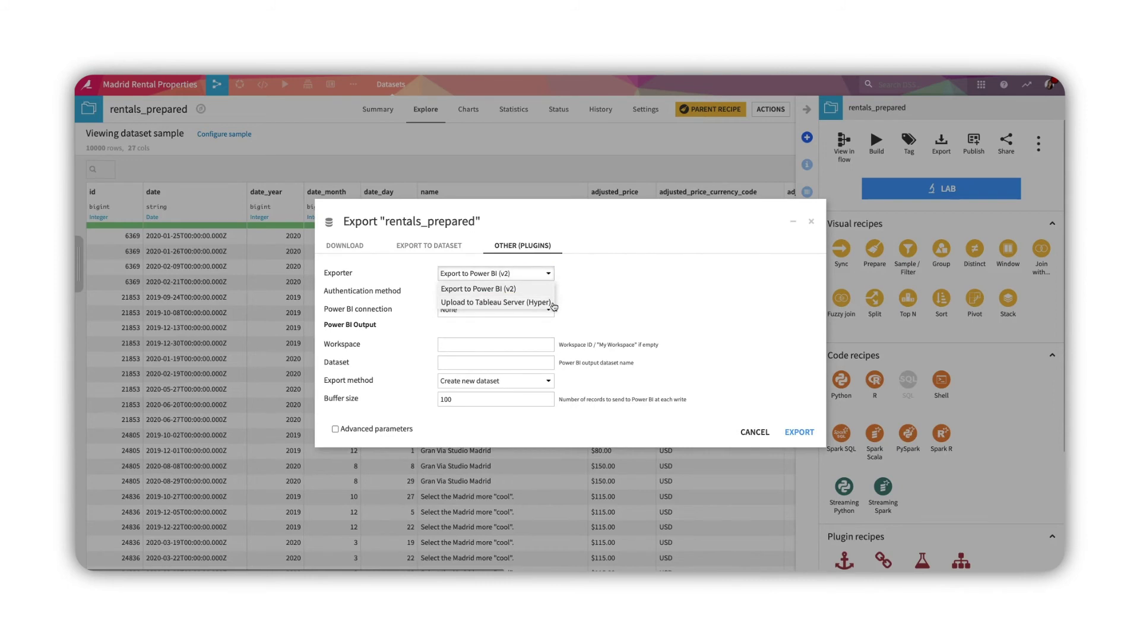
click(754, 432)
Review the dataset's saved neighborhood pie, price map and Price by Room Type charts.
click(469, 111)
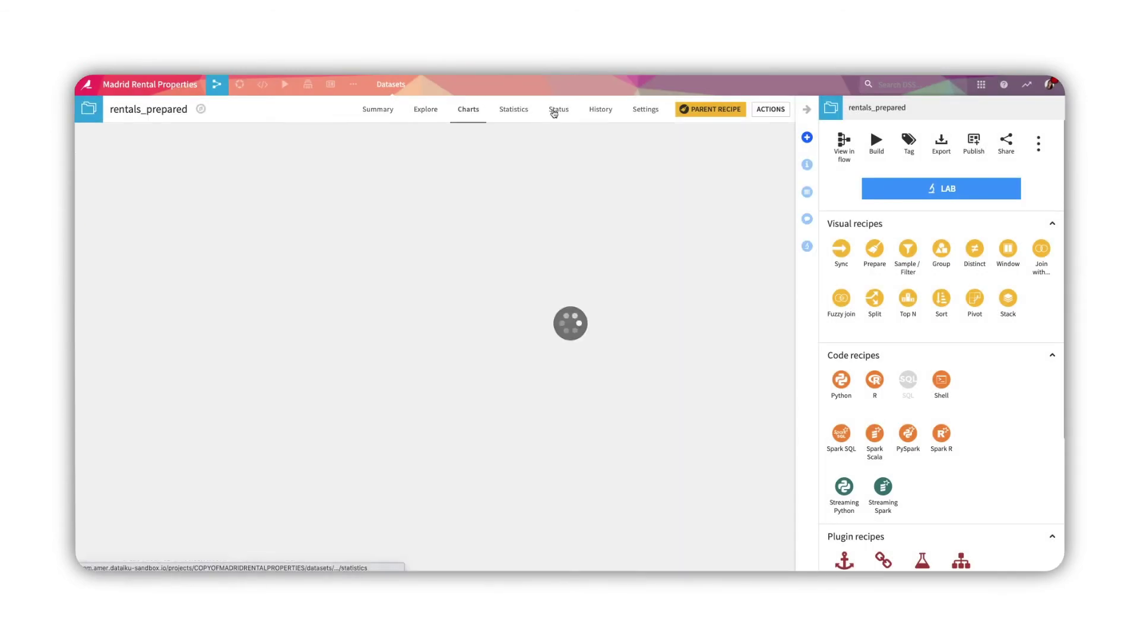
click(808, 110)
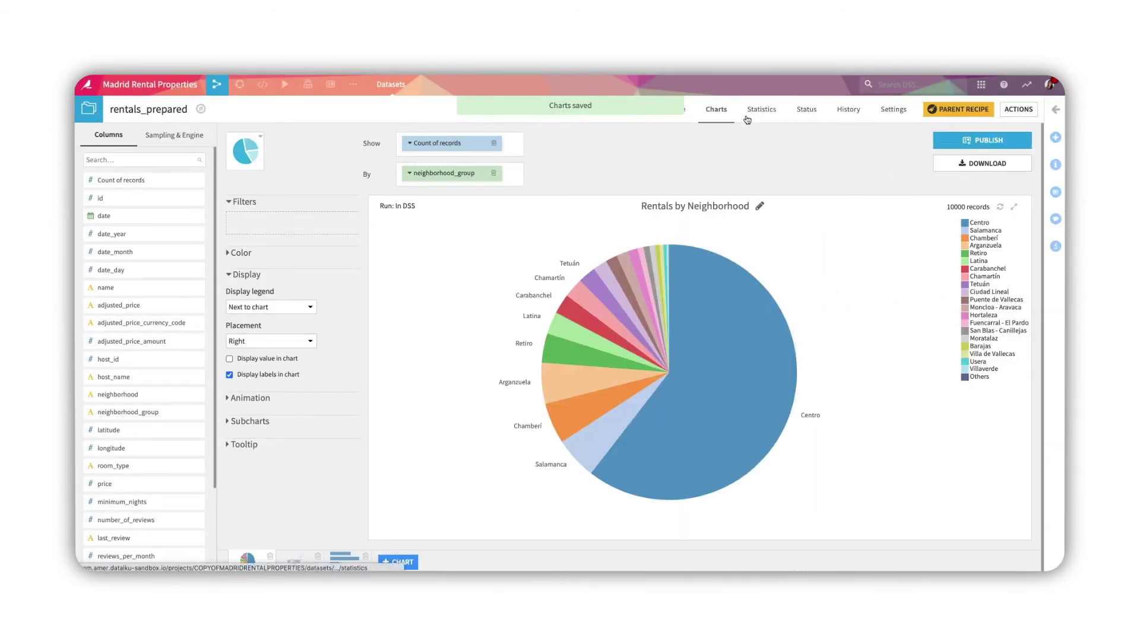
click(258, 153)
click(257, 153)
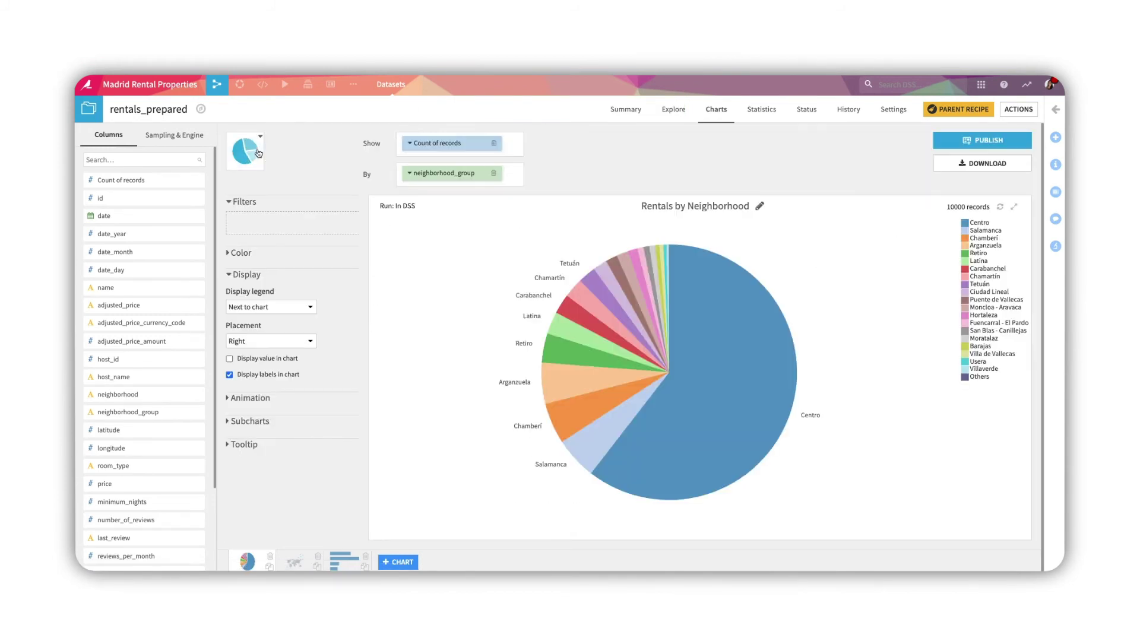
click(302, 564)
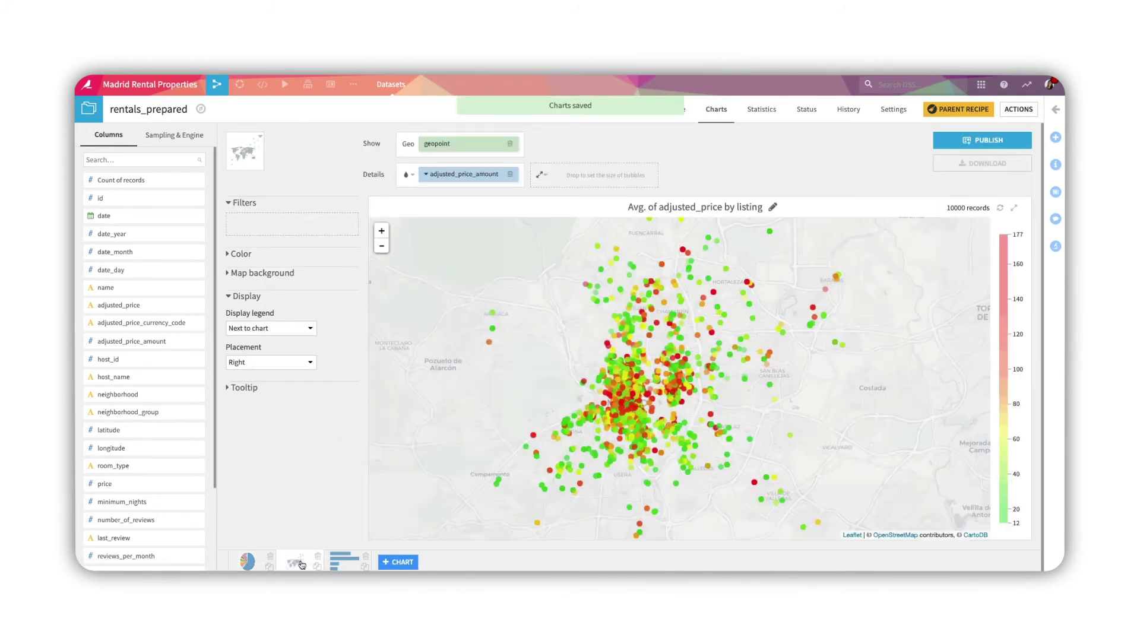
click(339, 565)
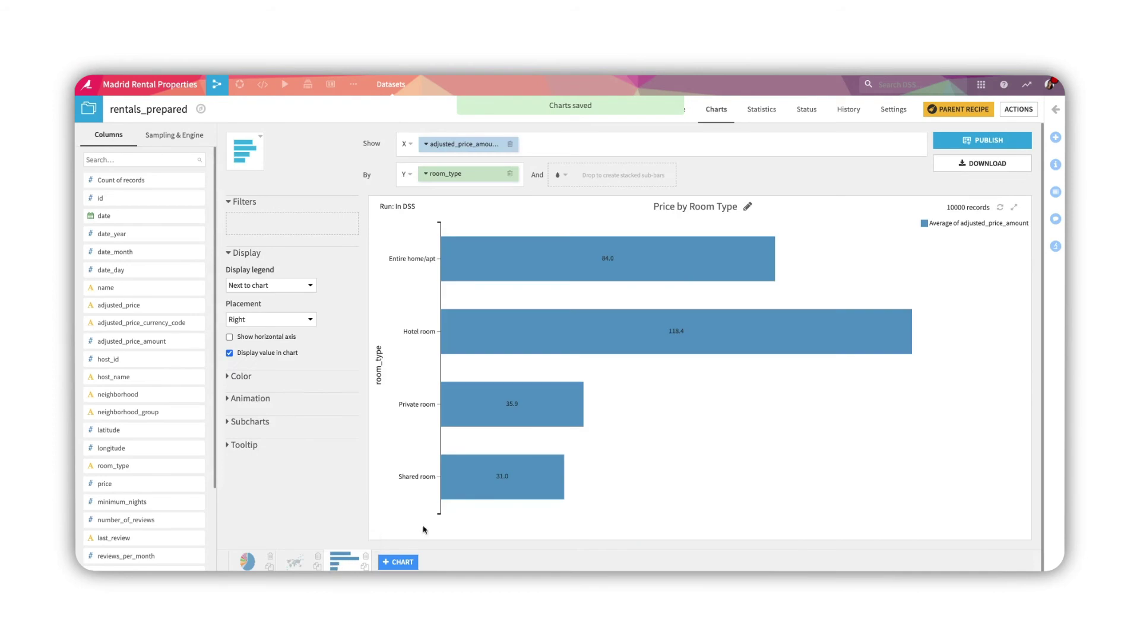
Publish the Rentals by Neighborhood and room-type charts to the dashboard.
click(967, 149)
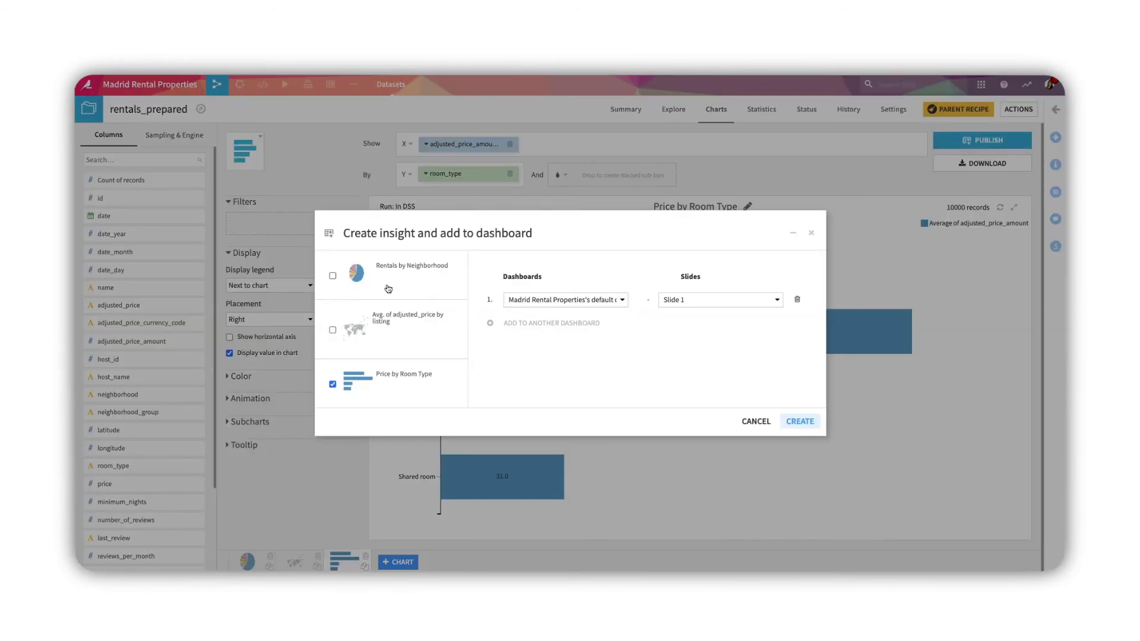
click(332, 276)
click(799, 421)
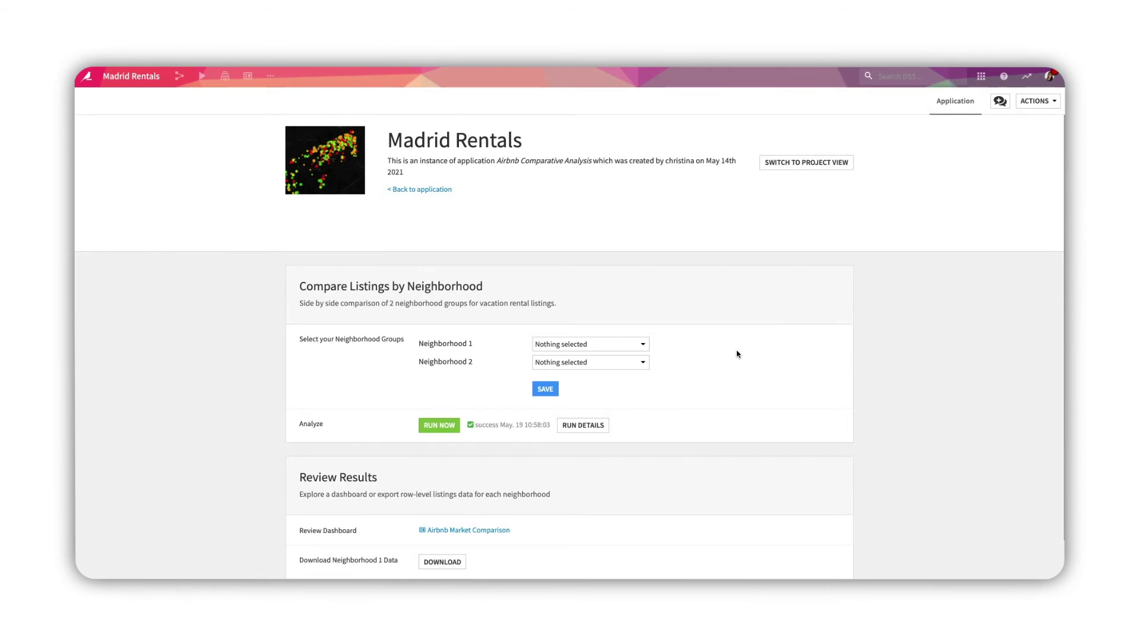
Choose Chamartín as Neighborhood 1 and Salamanca as Neighborhood 2, then save.
click(644, 345)
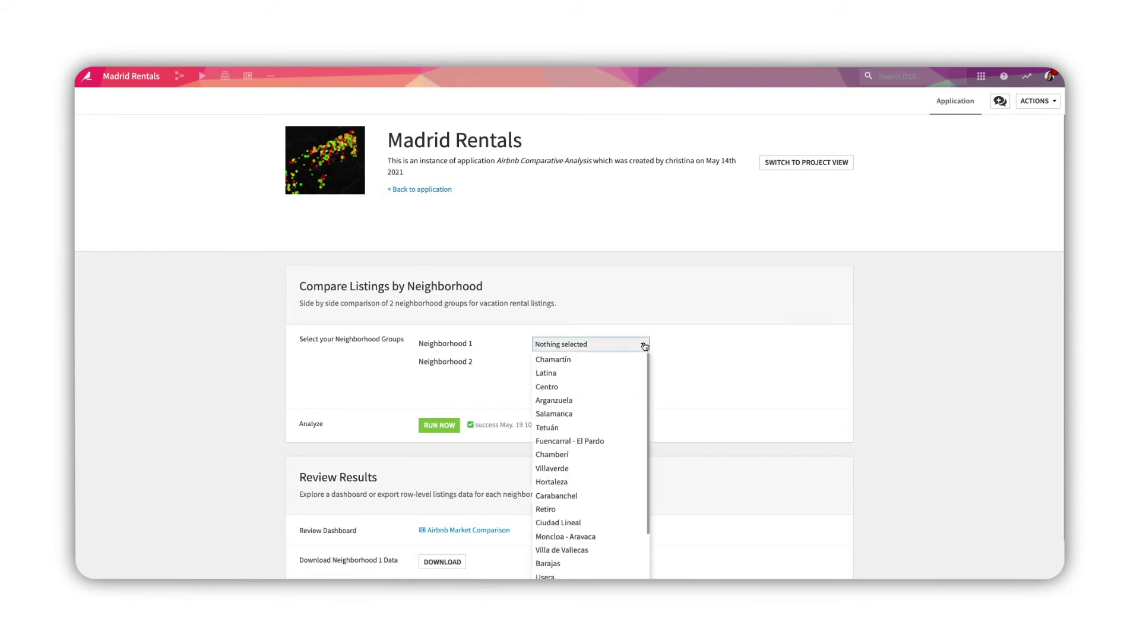
click(639, 359)
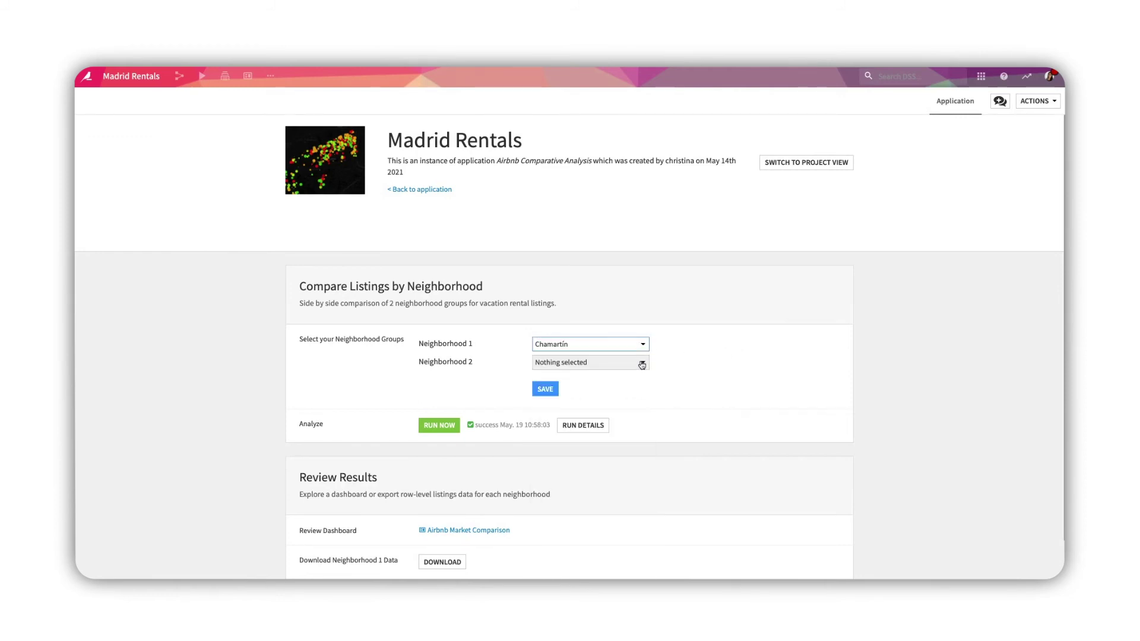
click(642, 364)
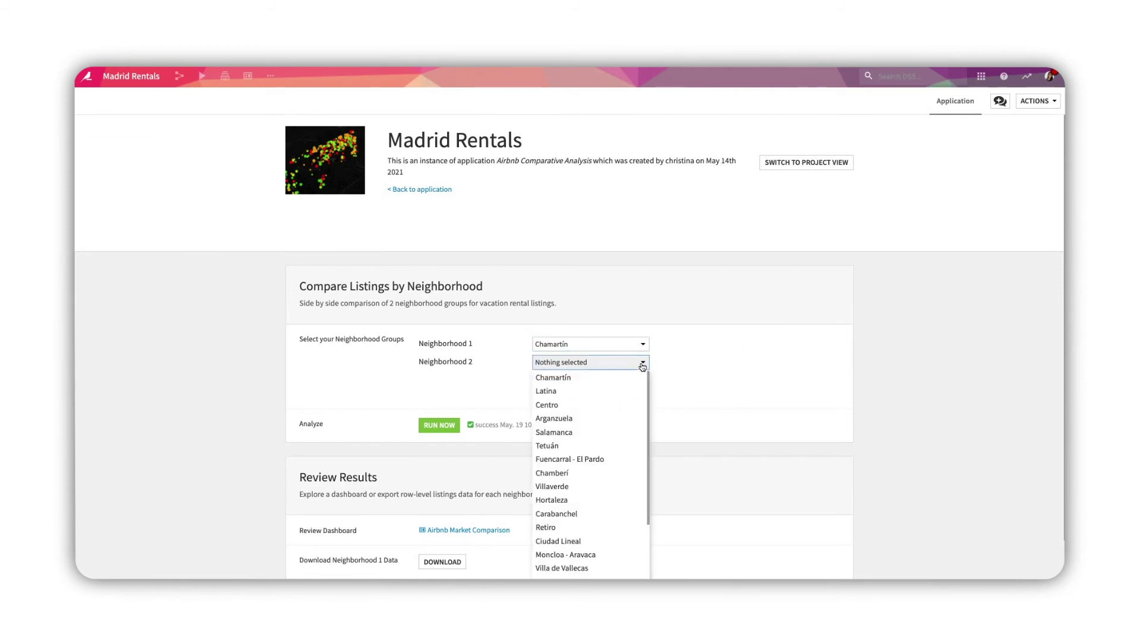
click(638, 433)
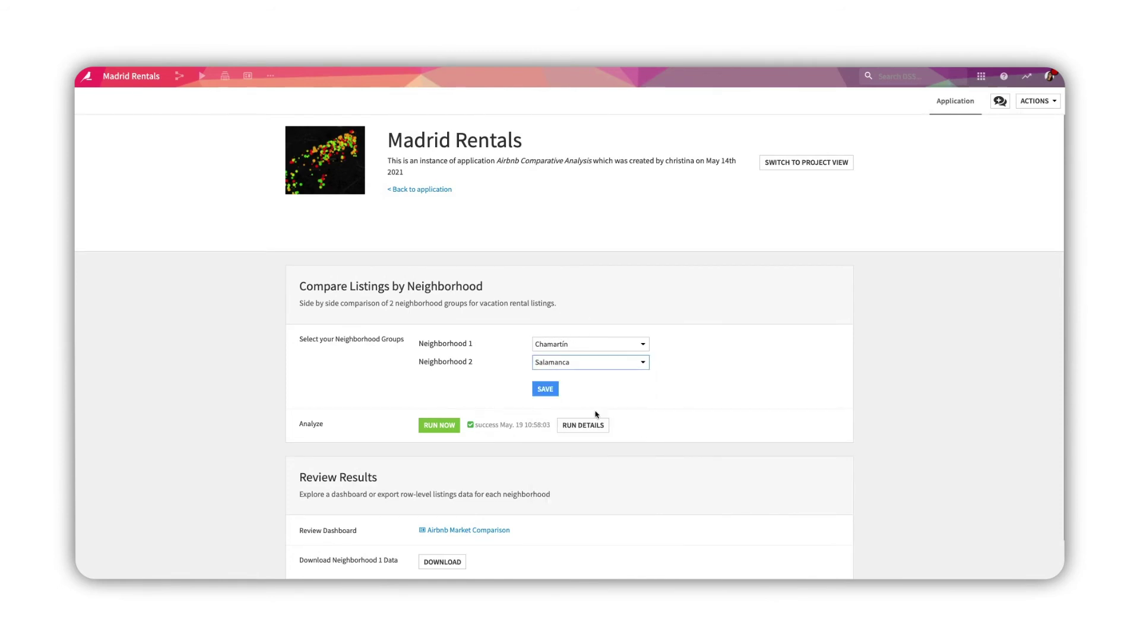
click(550, 393)
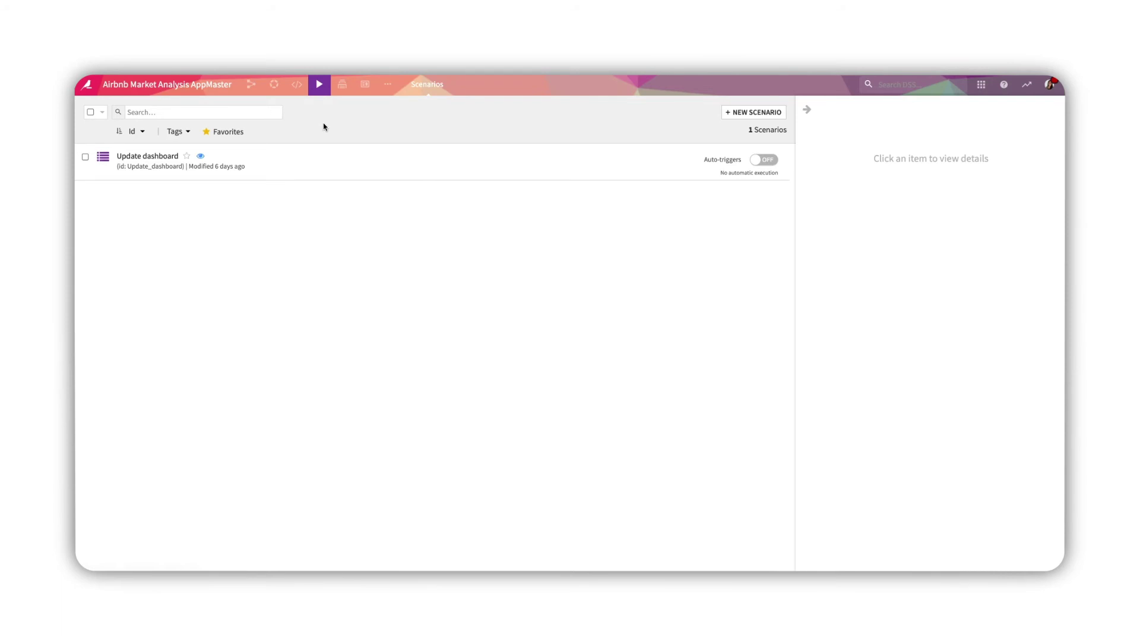
Add a time-based trigger to the Update dashboard scenario and review its Build and Compute metrics steps.
click(148, 156)
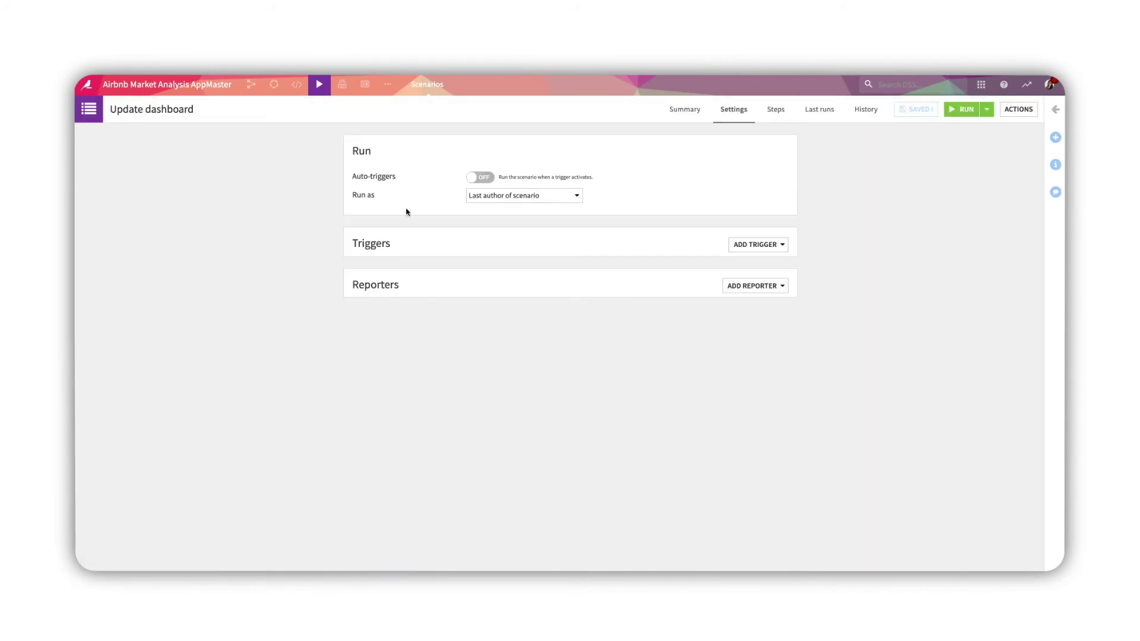
click(733, 248)
click(741, 256)
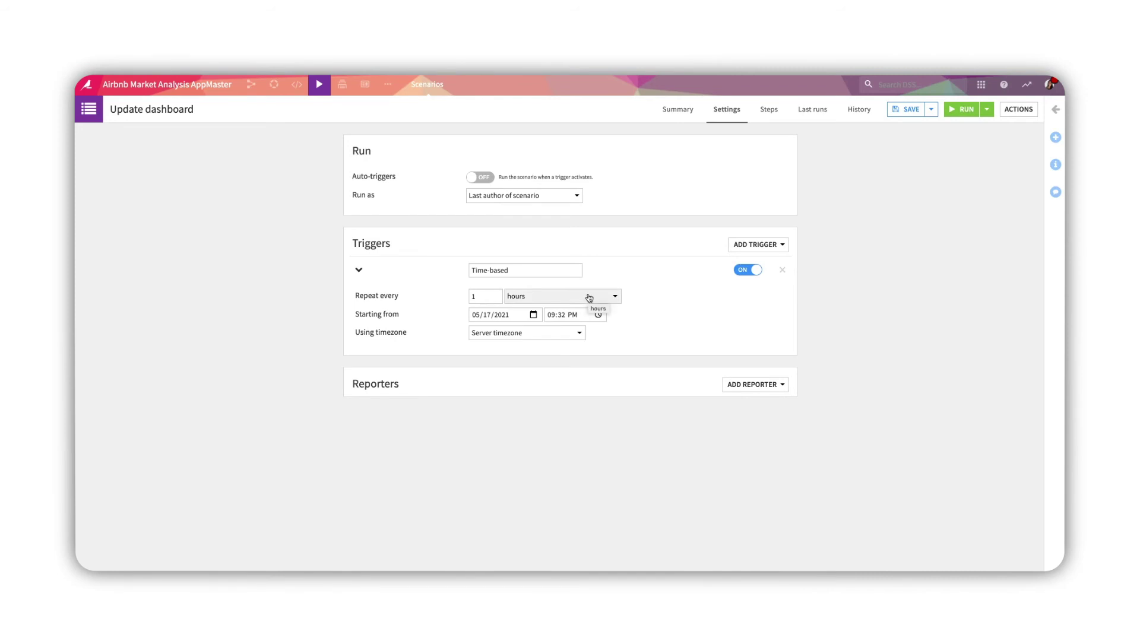
click(759, 245)
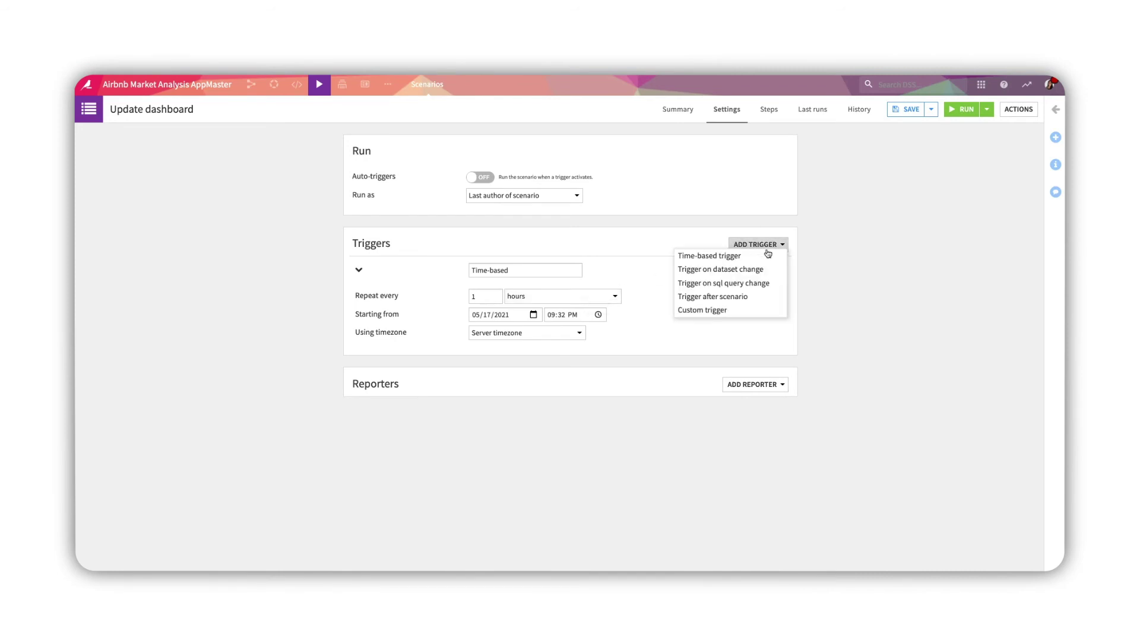
click(796, 272)
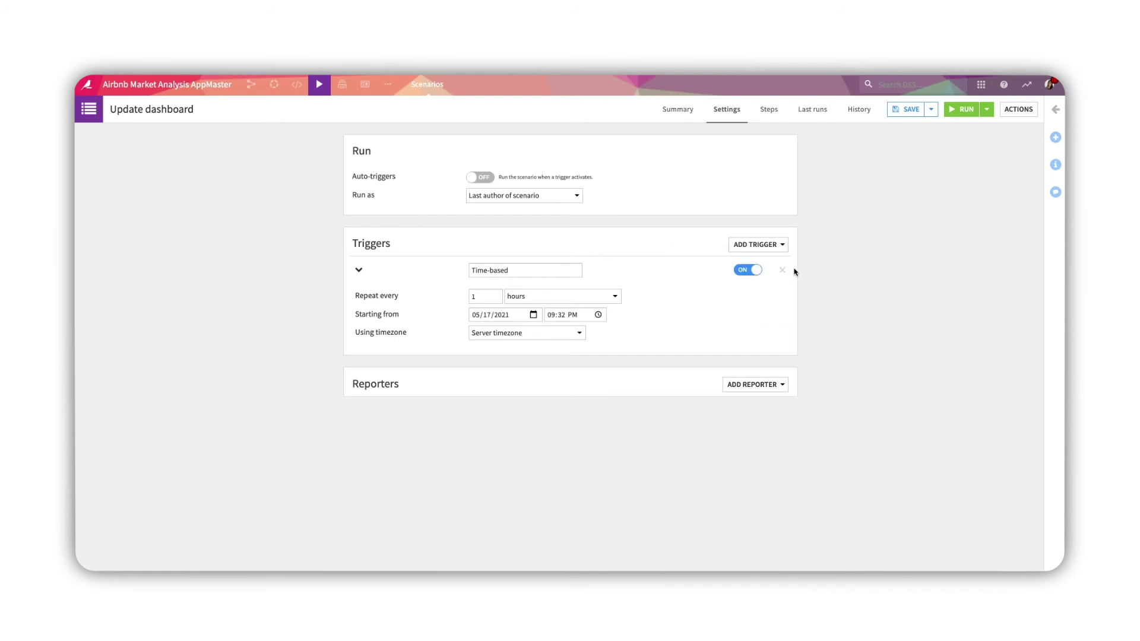
click(771, 115)
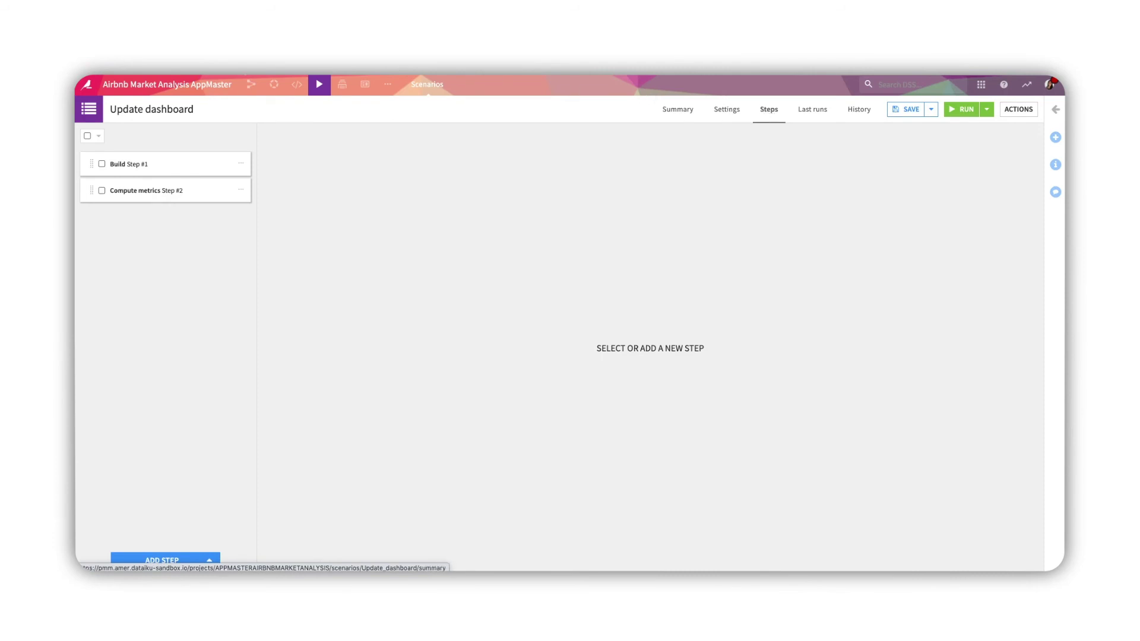
click(87, 89)
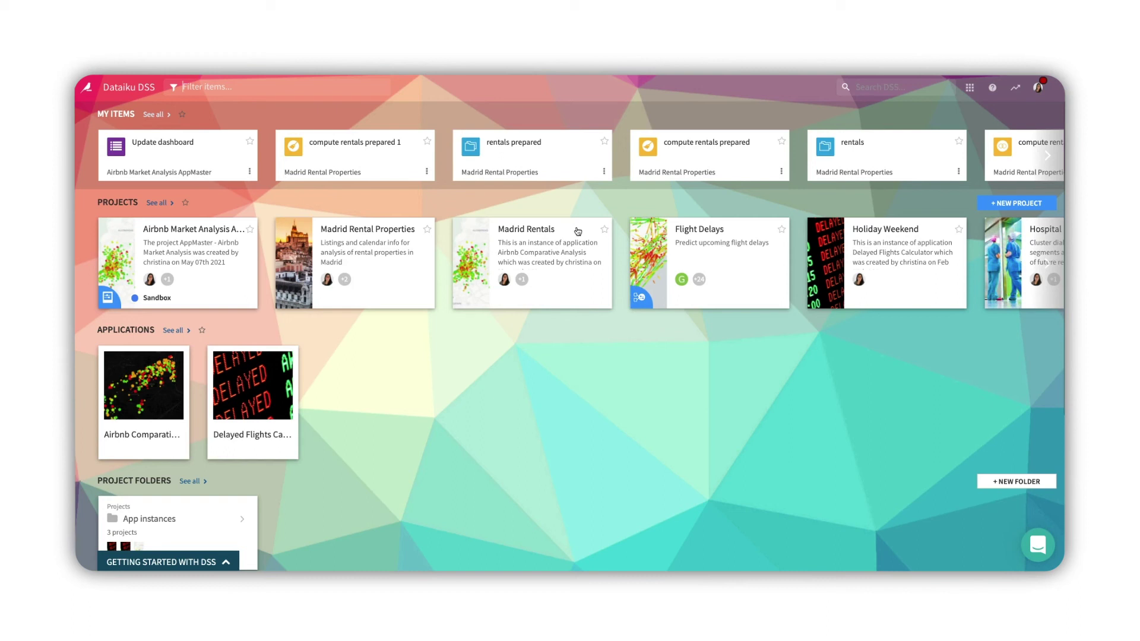
Set Madrid Rentals to compare Latina with Centro, save, and run the analysis.
click(571, 250)
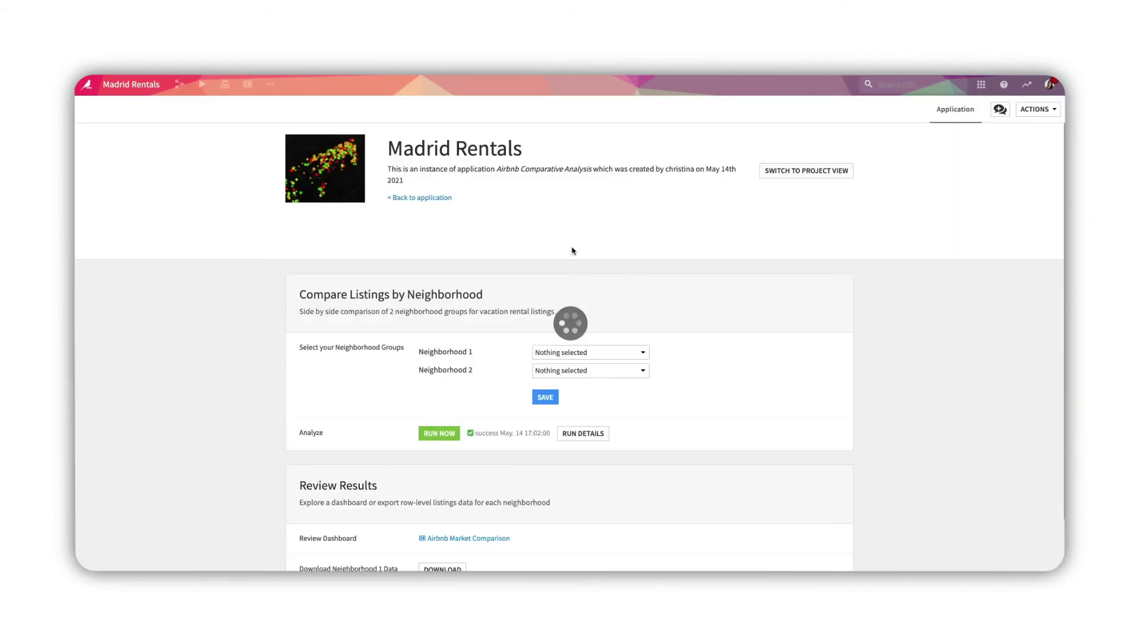
click(598, 352)
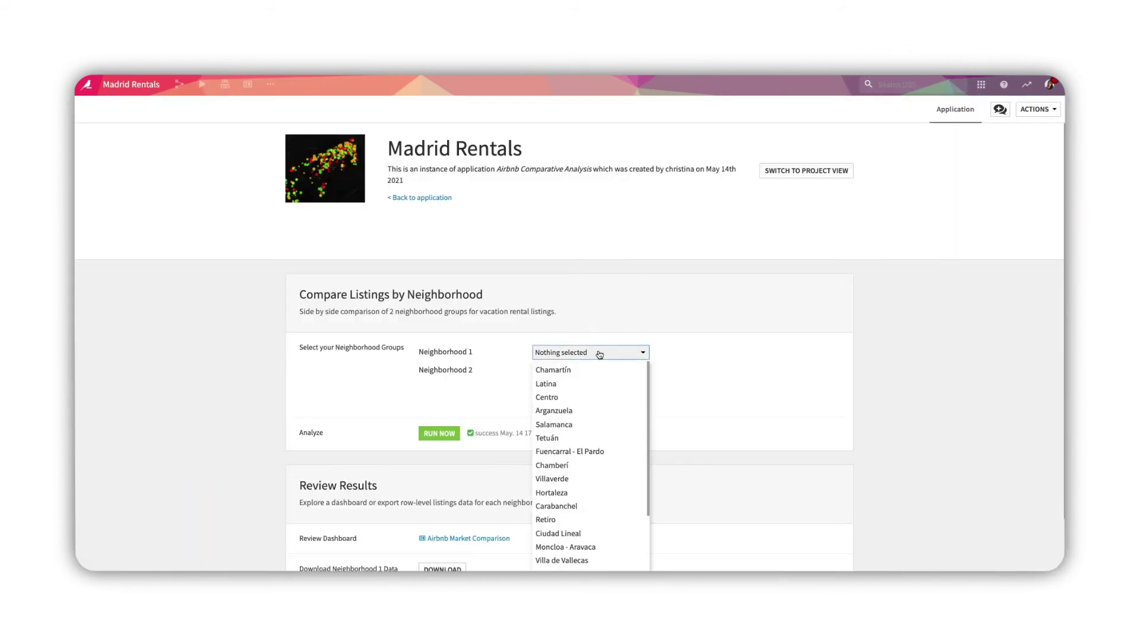
click(583, 383)
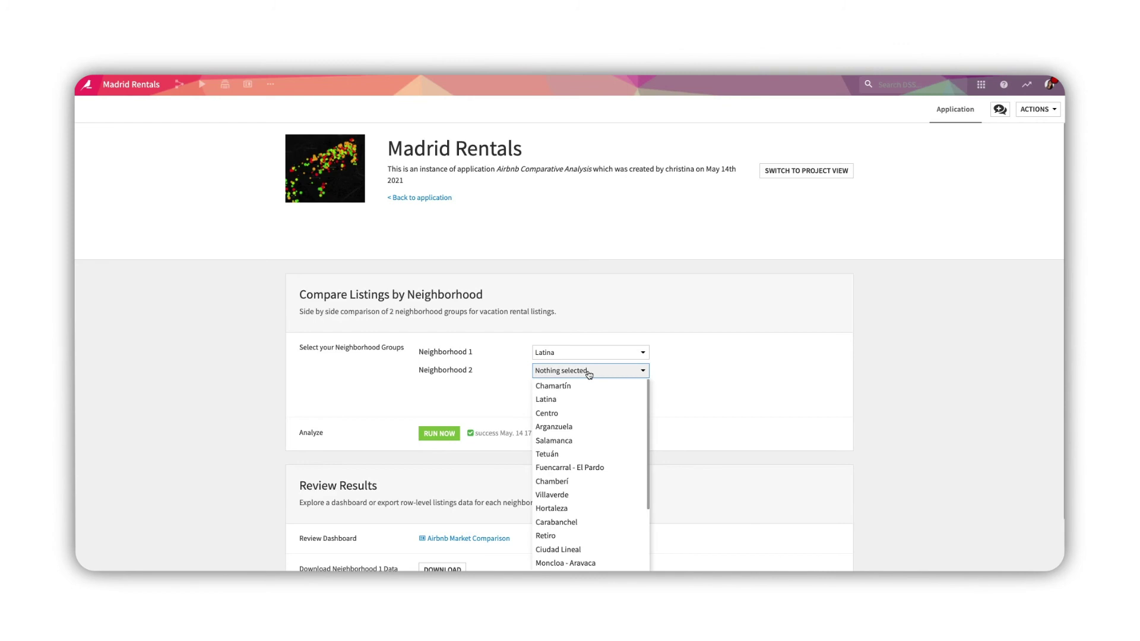
click(579, 413)
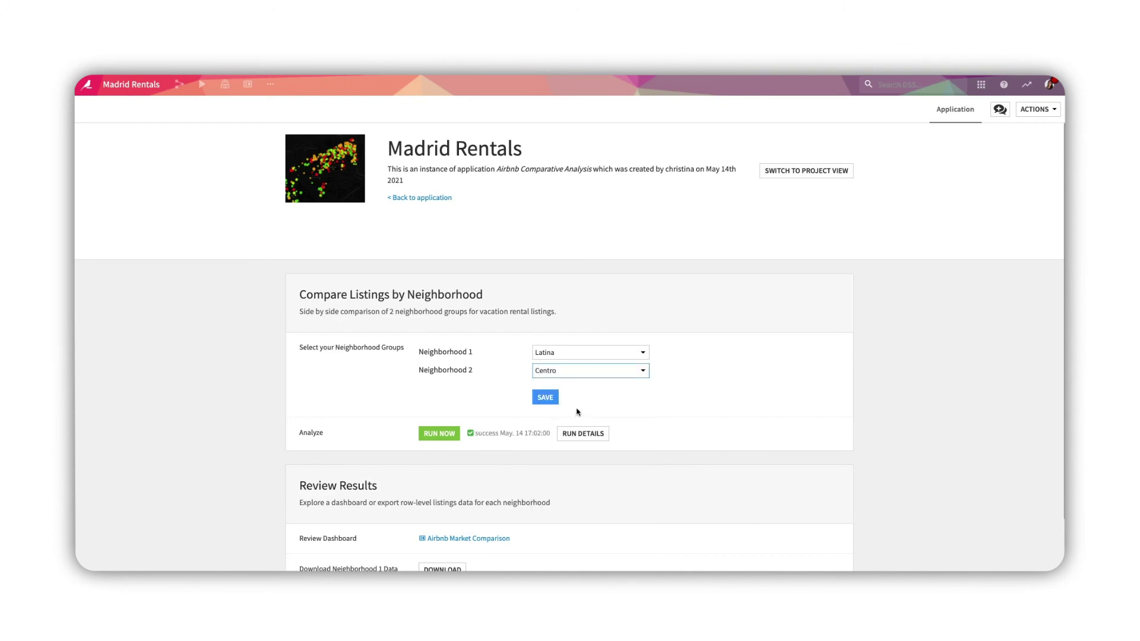
click(544, 397)
click(450, 434)
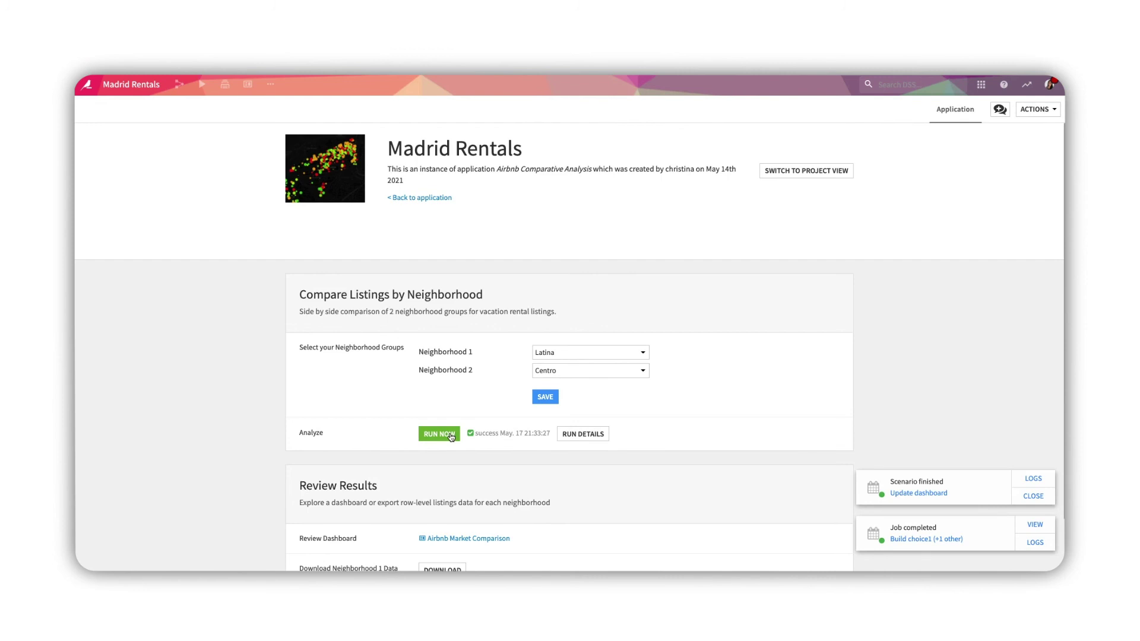
scroll(450, 436, down, 2)
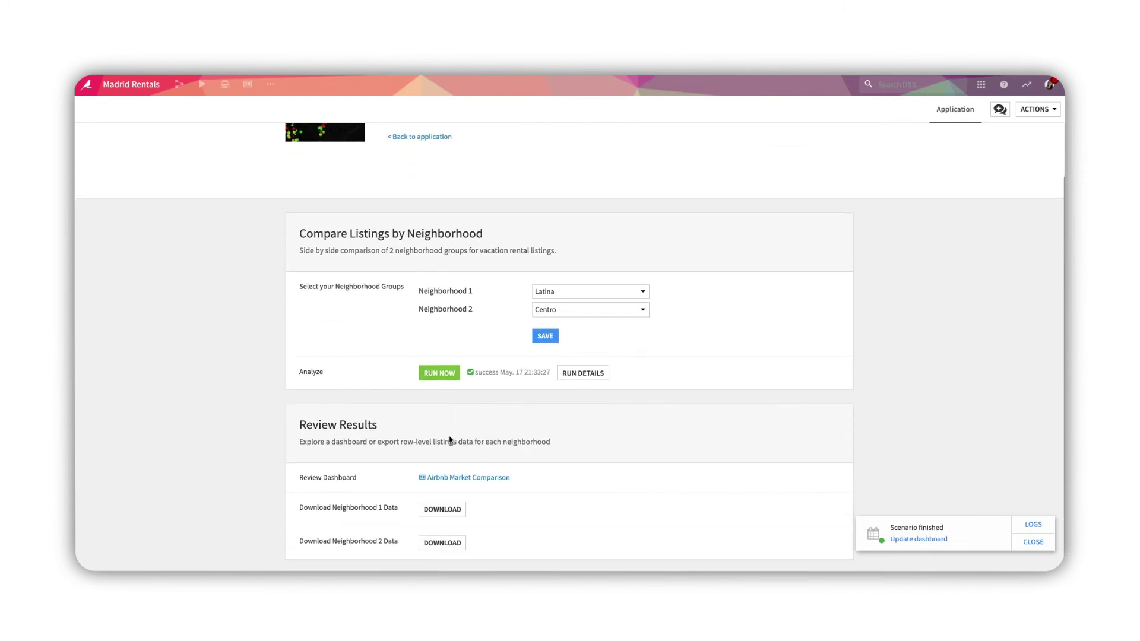
Open the Airbnb Market Comparison dashboard and zoom out the Centro map twice and the Latina map once.
click(448, 477)
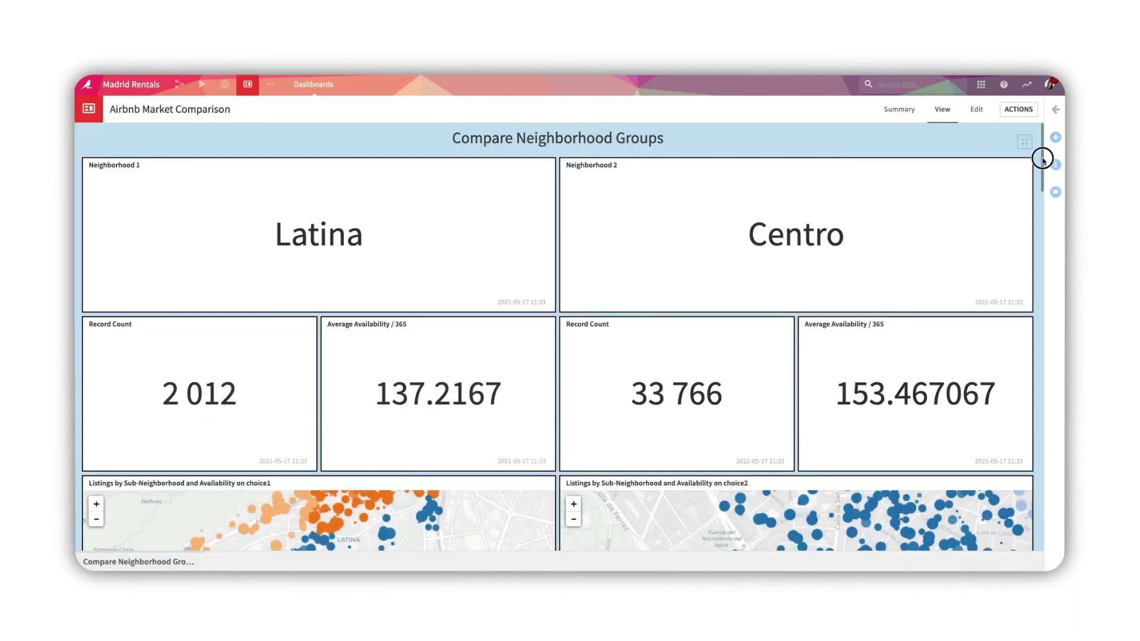
drag(1043, 159, 1043, 206)
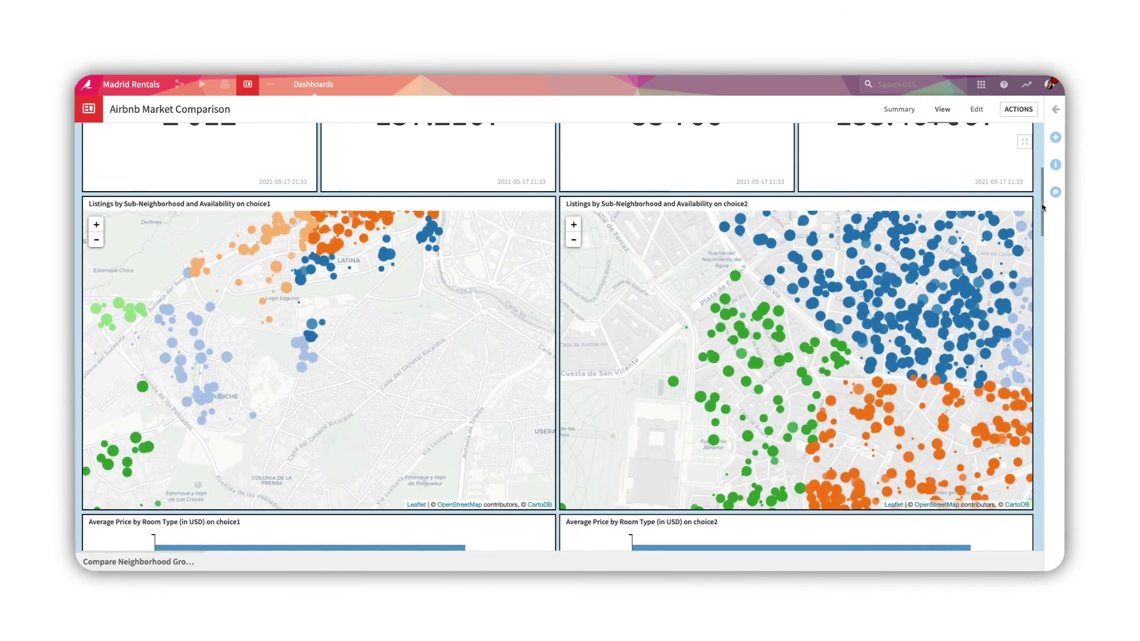
click(574, 239)
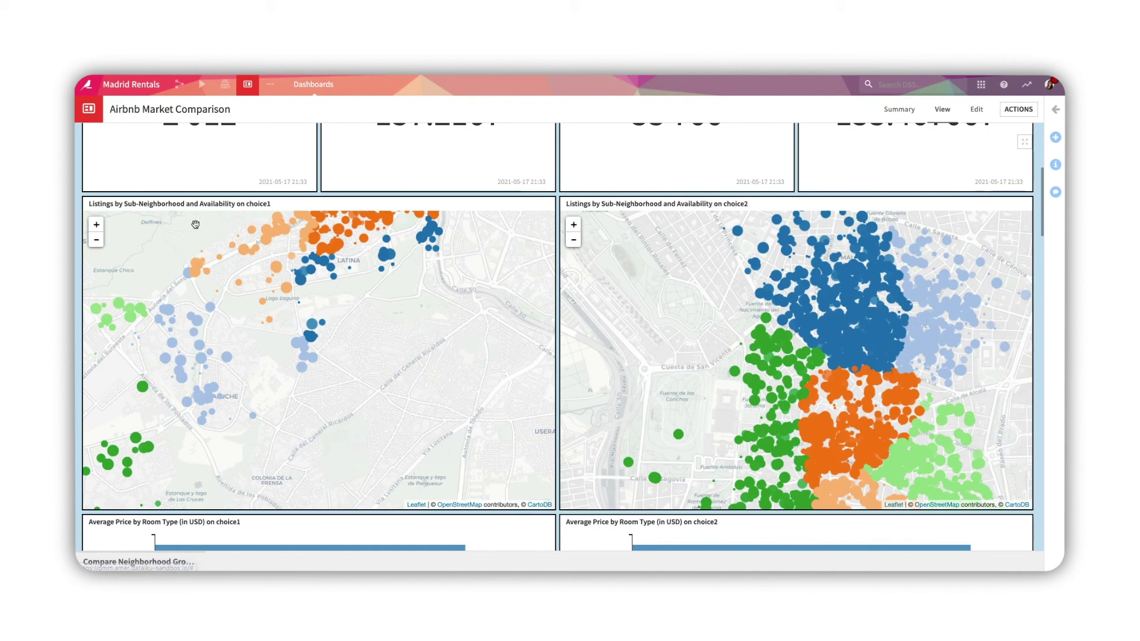
click(97, 241)
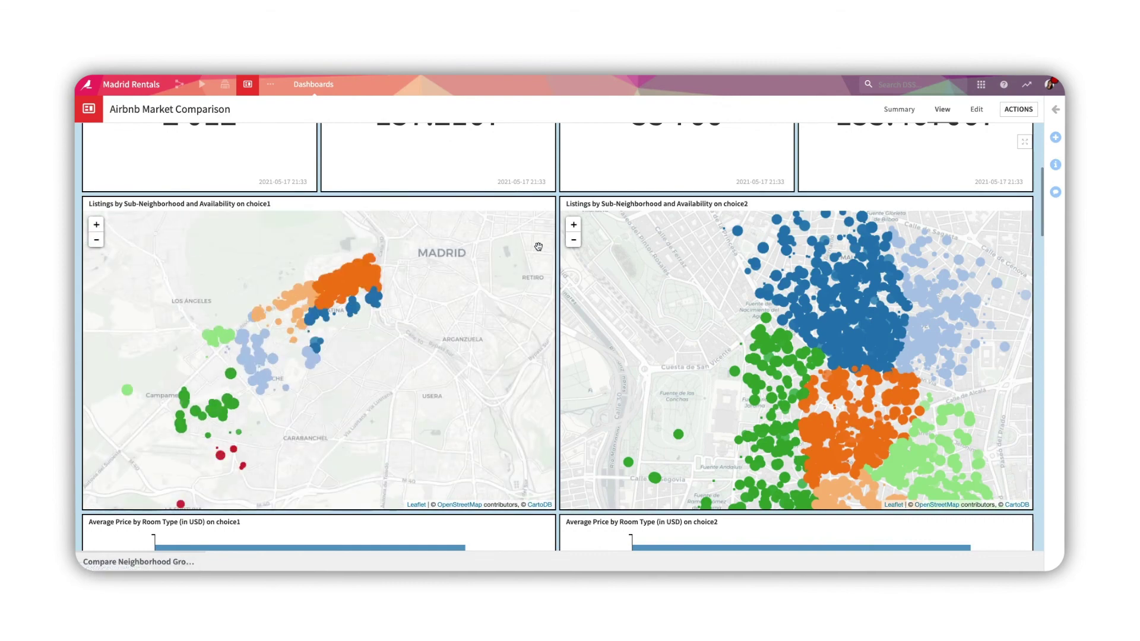
click(574, 239)
Scroll down to the weekly listings, the 12–169 versus 12–177 price ranges, and the data tables.
drag(1046, 233, 1045, 272)
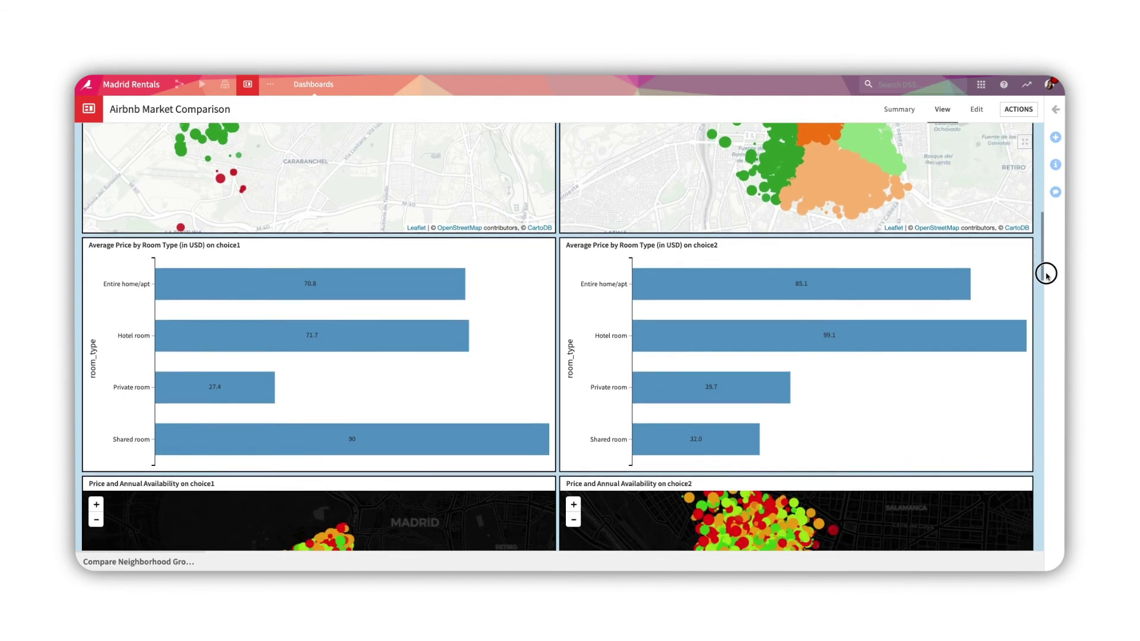
drag(1045, 271, 1049, 368)
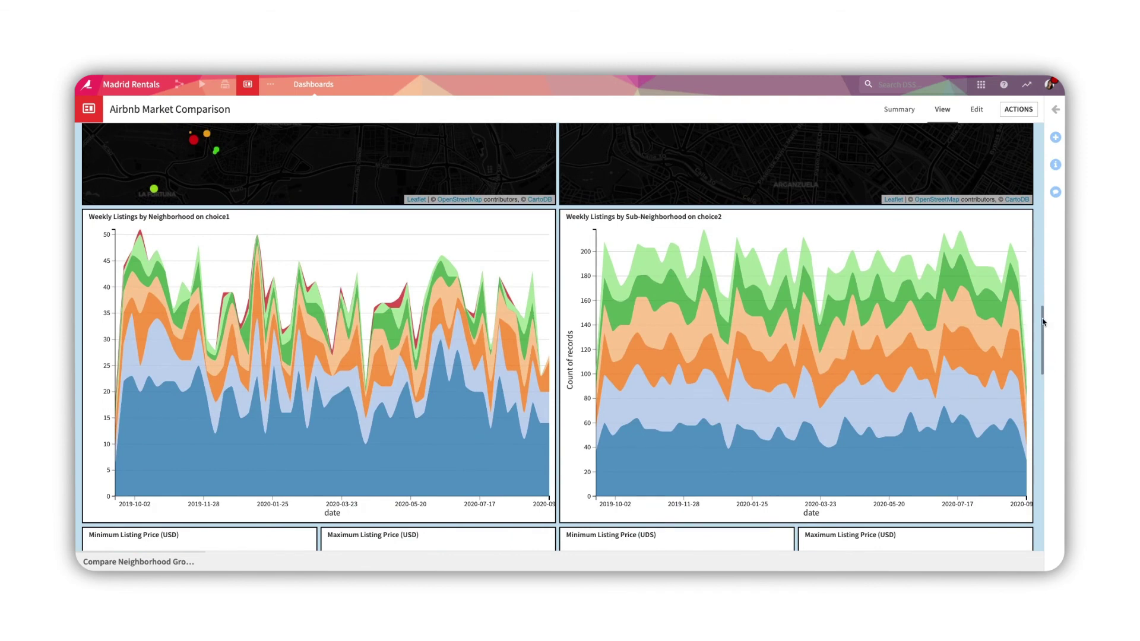
drag(1043, 321, 1046, 462)
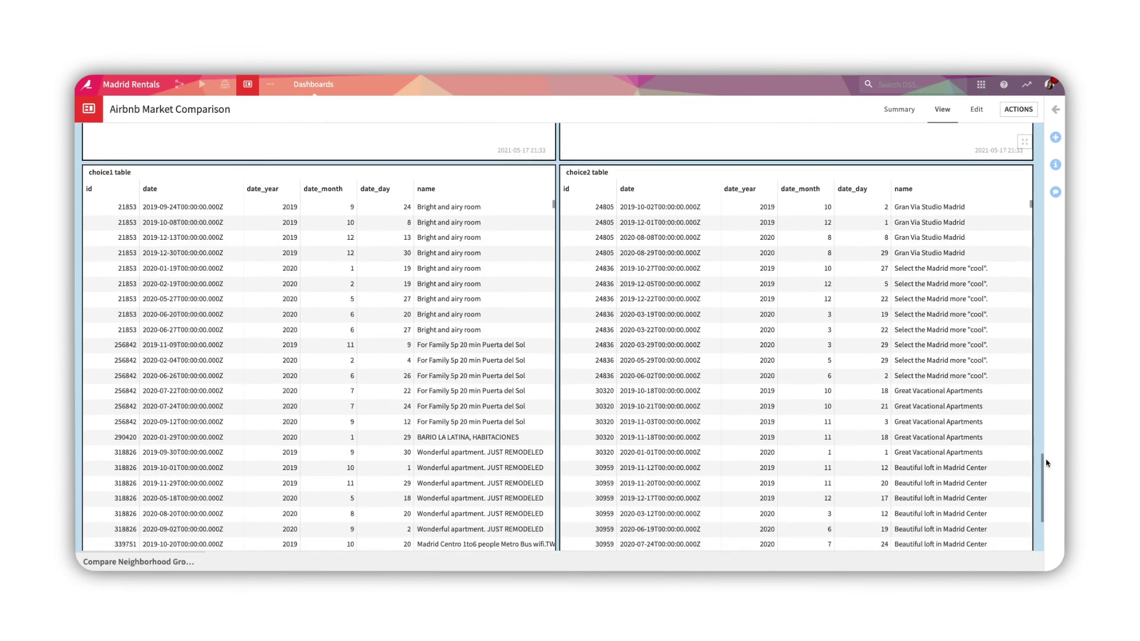